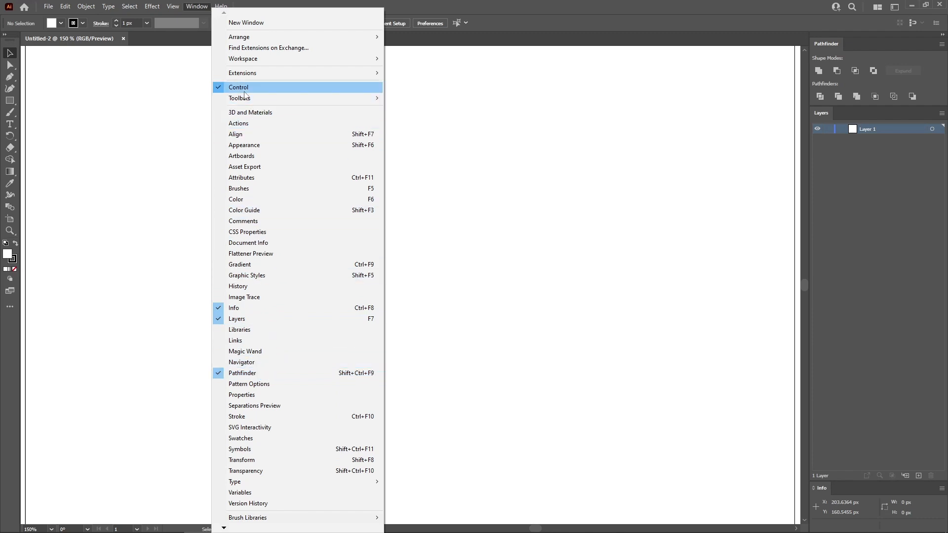
Show the document grid and turn on Snap to Grid
click(186, 84)
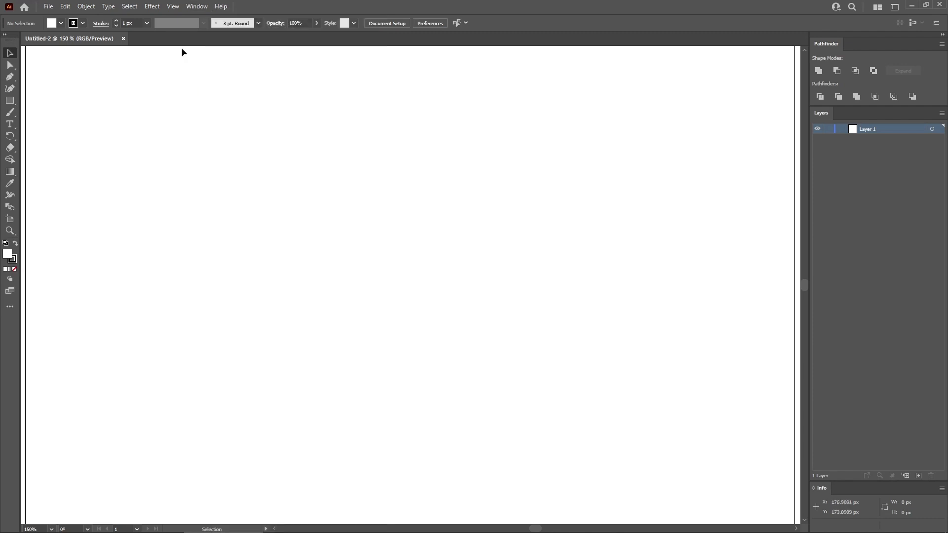
click(173, 6)
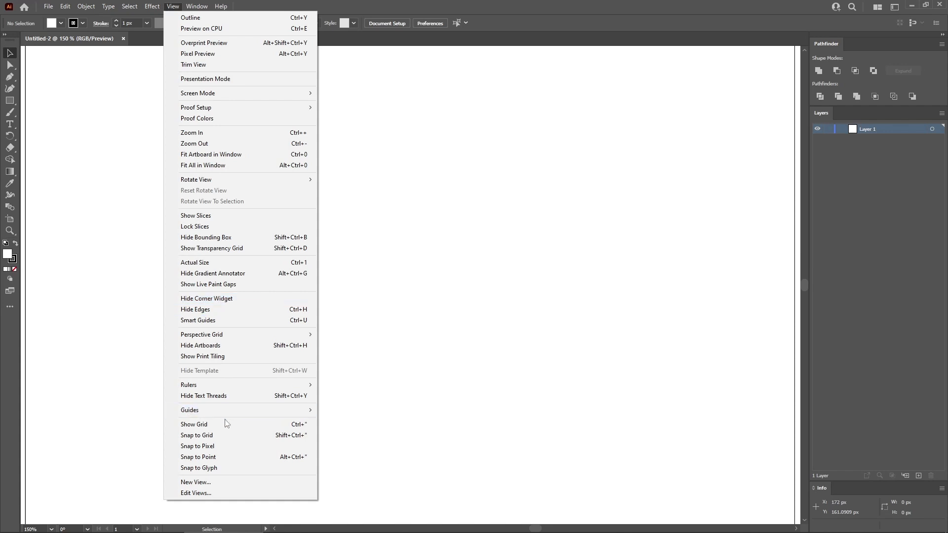
click(225, 424)
click(174, 7)
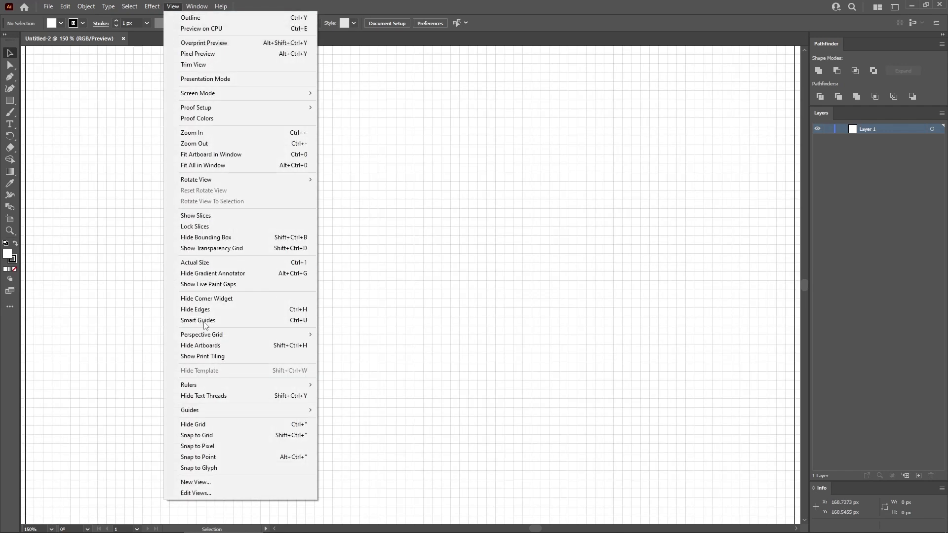
click(197, 436)
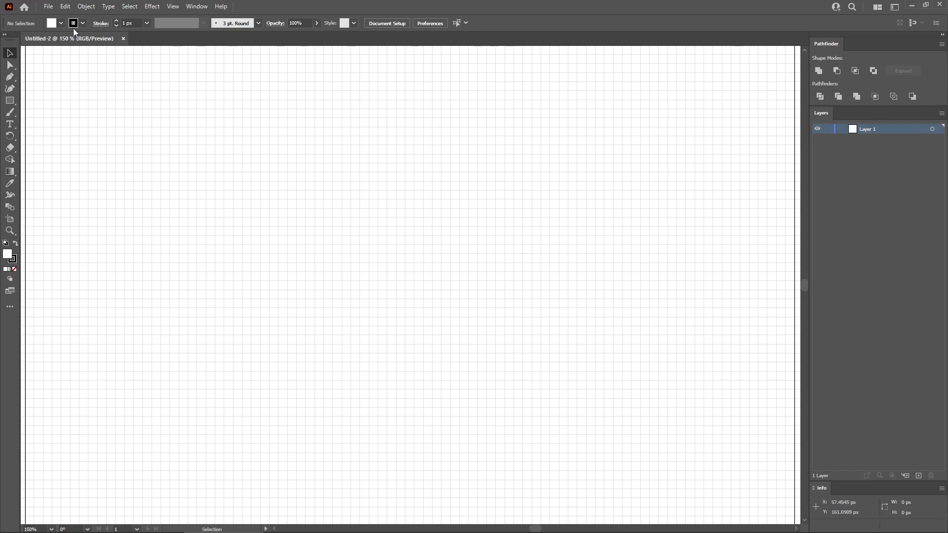
Set the grid spacing in the Guides & Grid preferences to a gridline every 5 px
click(65, 6)
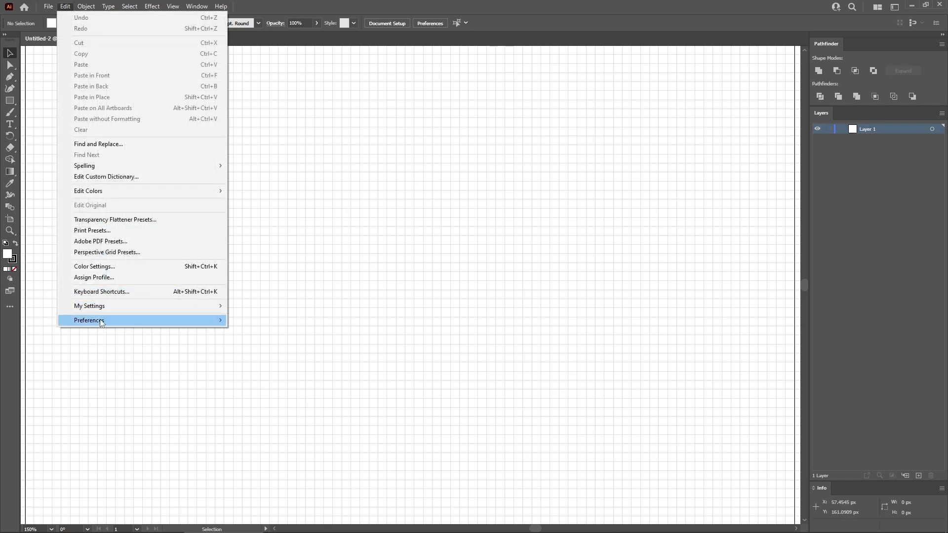
mouse_move(161, 326)
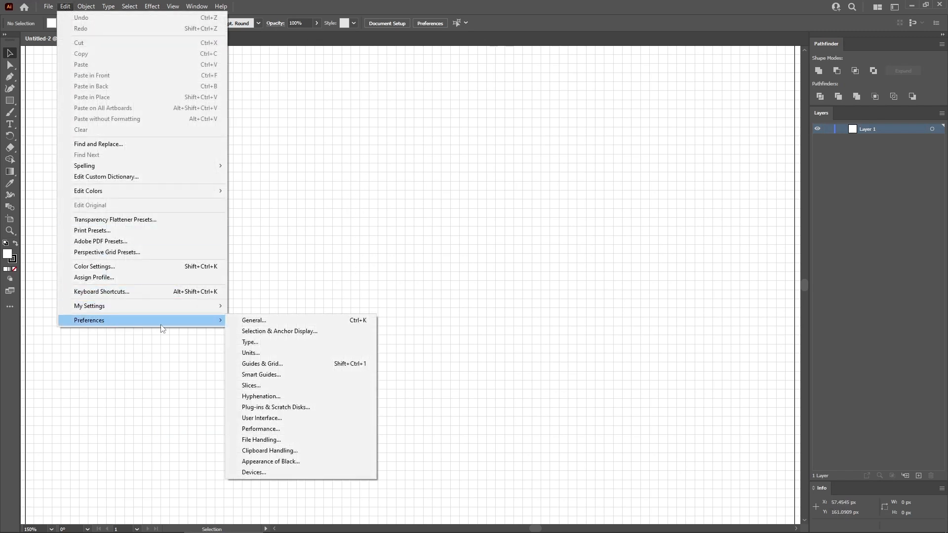
click(268, 366)
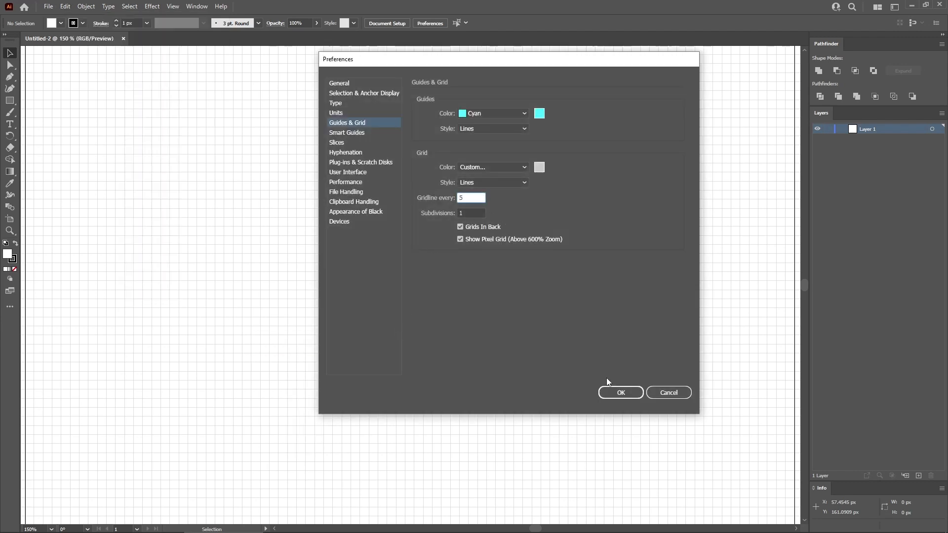
click(617, 393)
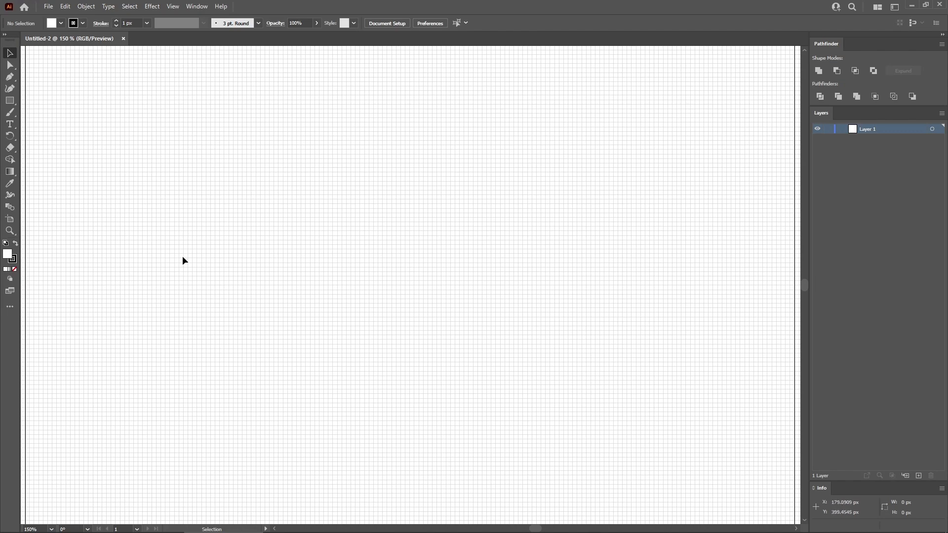
Create a rectangle 95 px wide and 140 px high near the middle of the artboard
click(15, 102)
drag(25, 99, 25, 99)
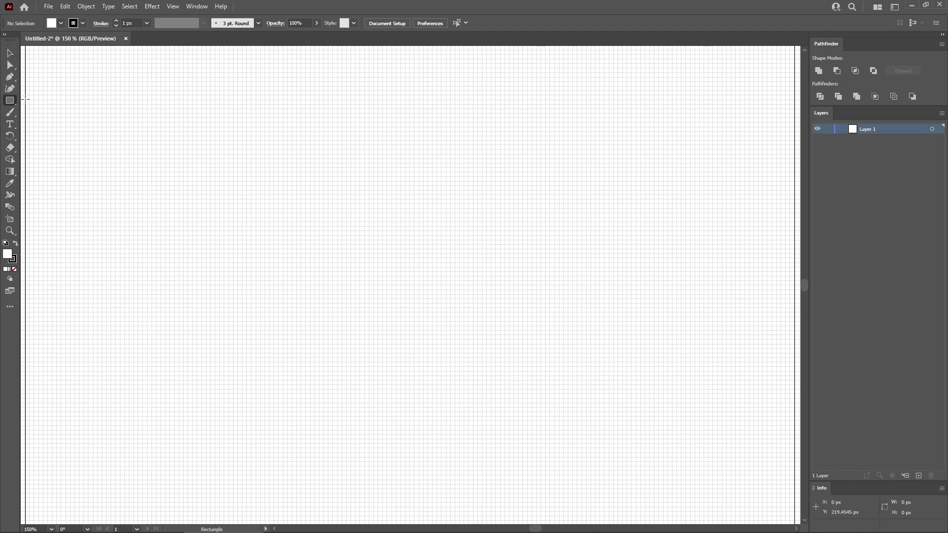
click(362, 228)
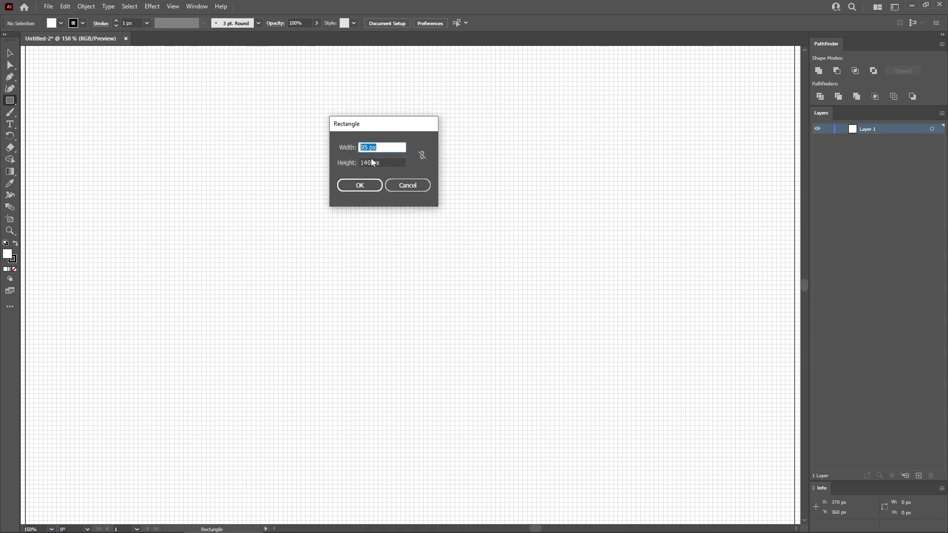
key(Tab)
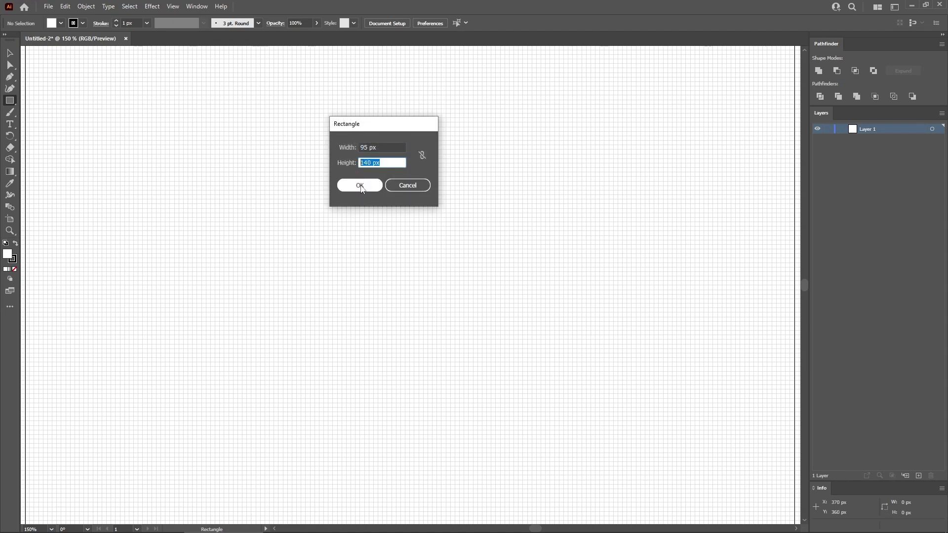
click(360, 186)
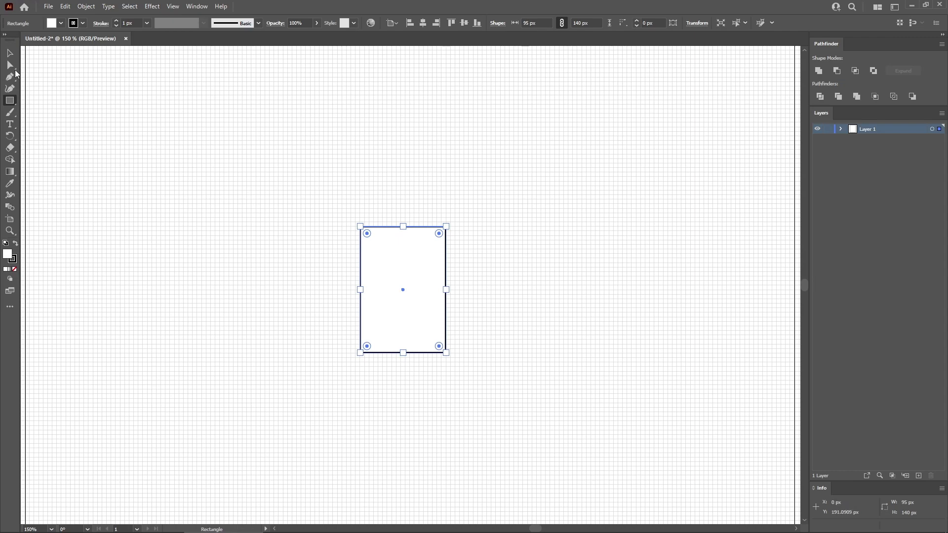
Move the rectangle's lower-right anchor point straight up by 70 px
key(a)
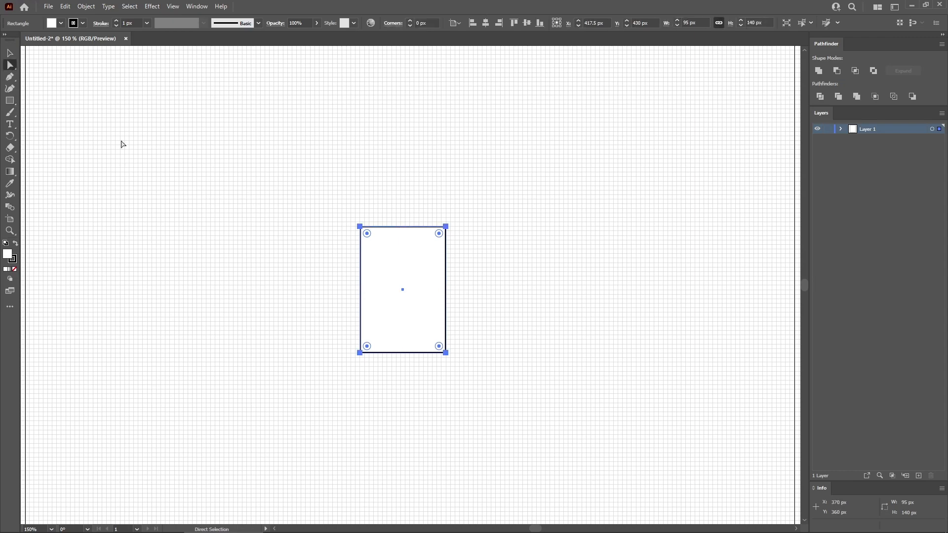
click(446, 353)
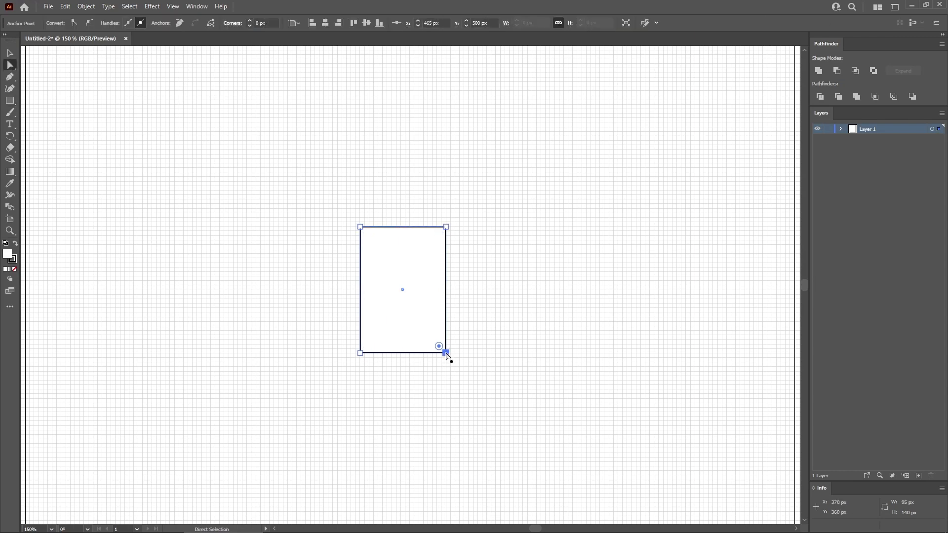
drag(446, 355, 446, 290)
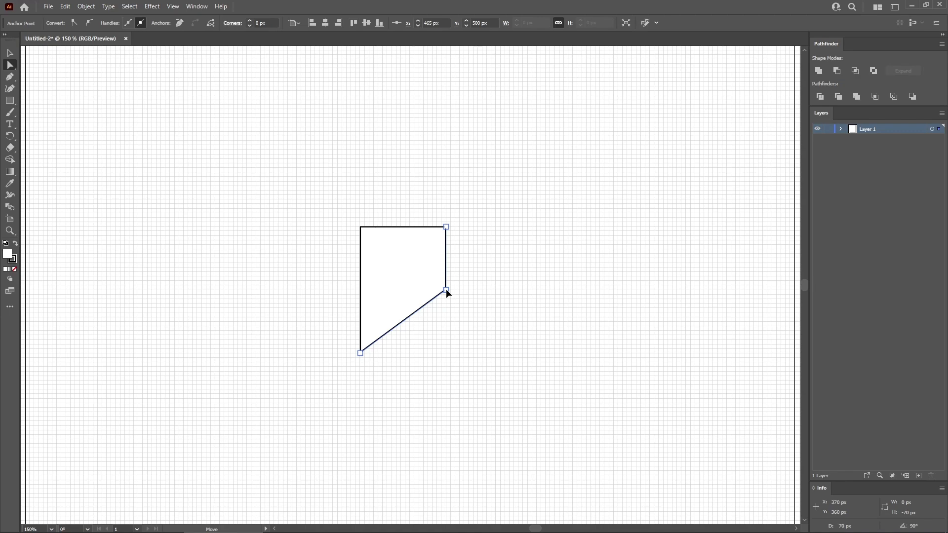
drag(446, 289, 446, 289)
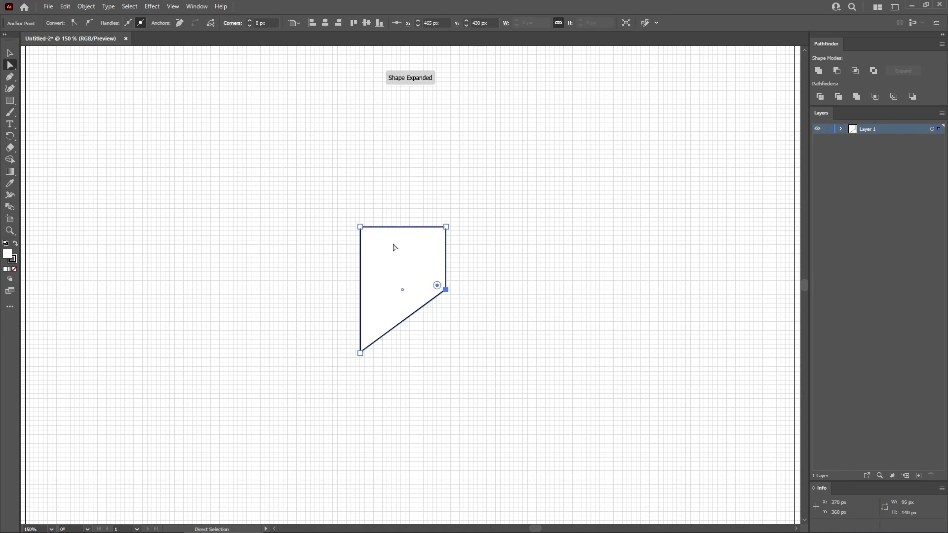
Delete the shape's upper-left anchor point and set the remaining open path's fill to none
click(361, 228)
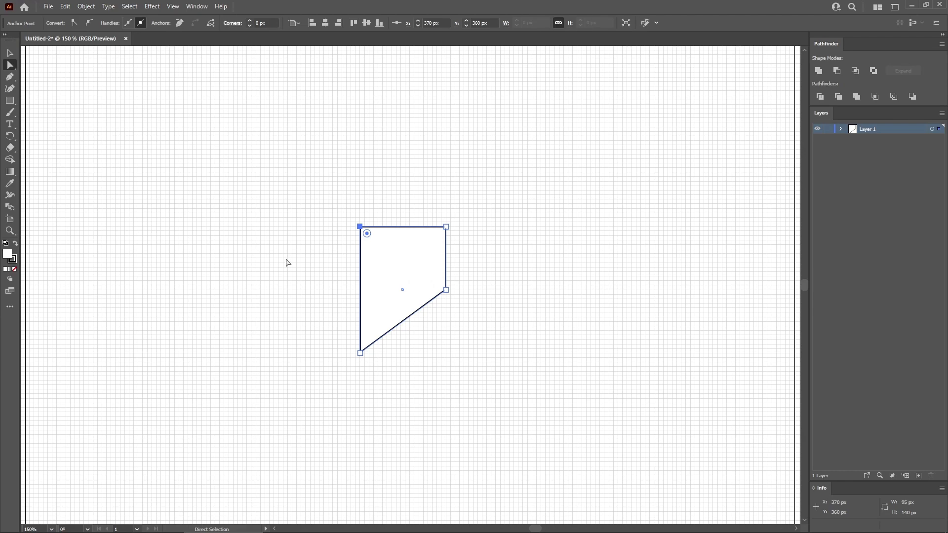
key(Delete)
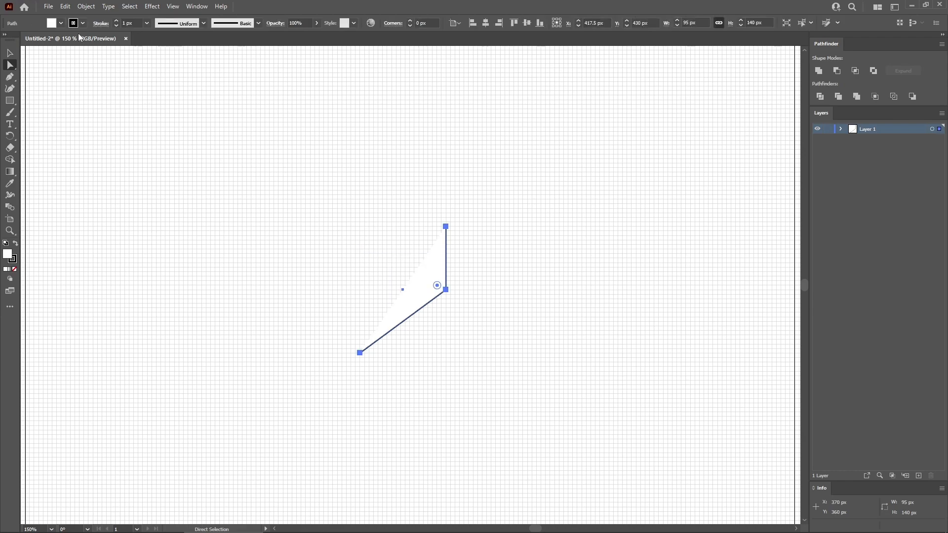
click(62, 24)
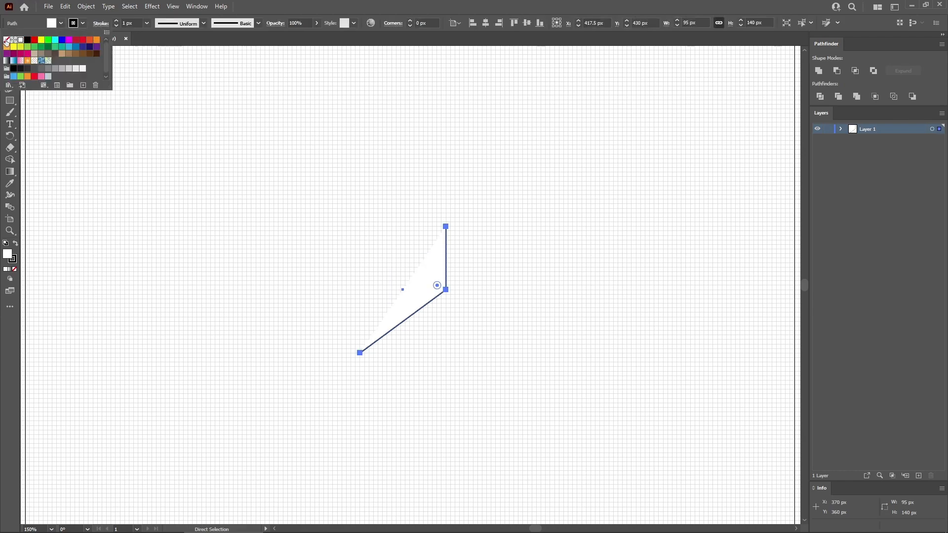
click(6, 42)
key(Escape)
Create a 60 by 60 px circle and place it with its leftmost point on the upper end of the vertical line
click(10, 101)
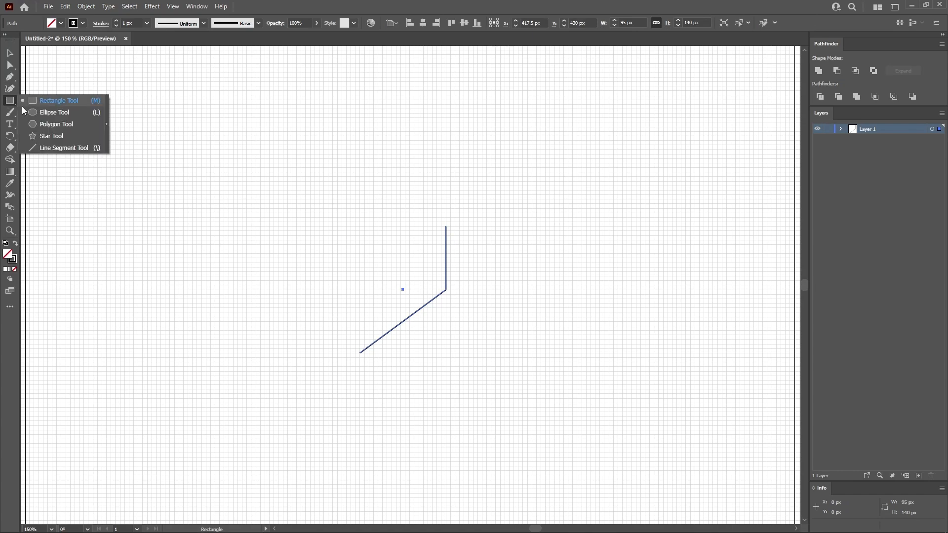
click(28, 112)
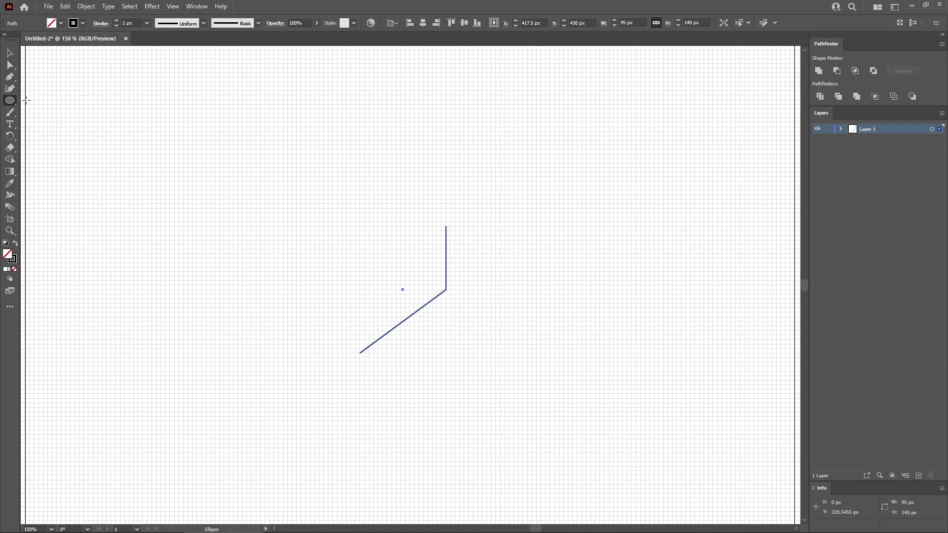
click(350, 220)
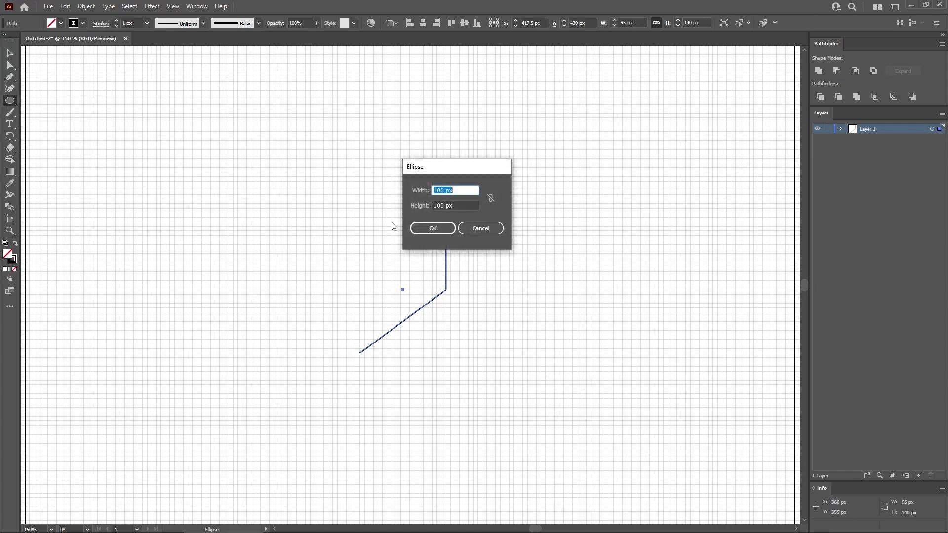
text(60)
key(Tab)
text(60)
click(432, 229)
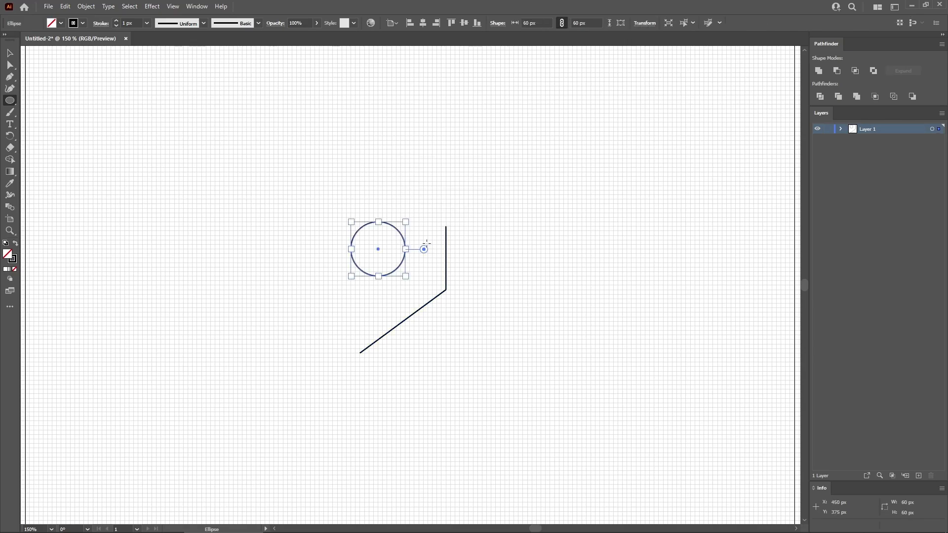
key(v)
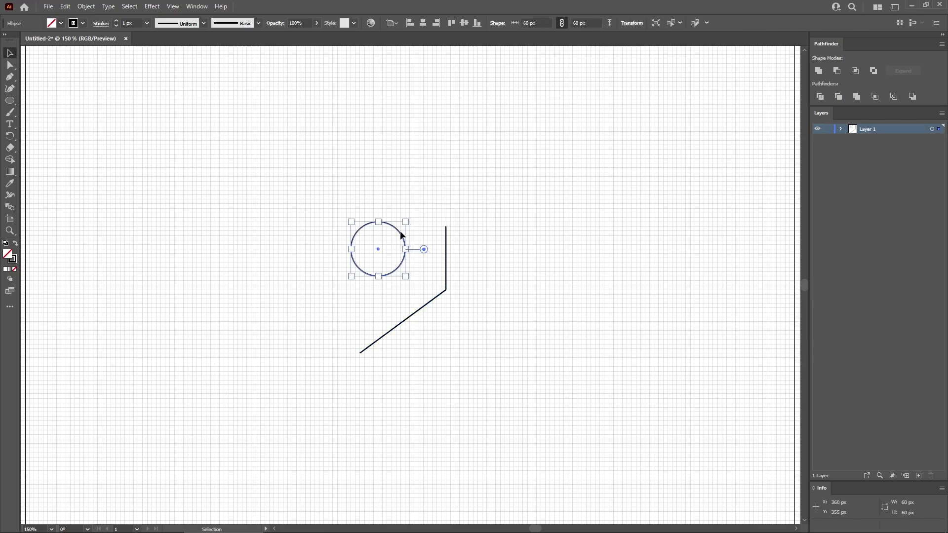
drag(399, 232, 497, 211)
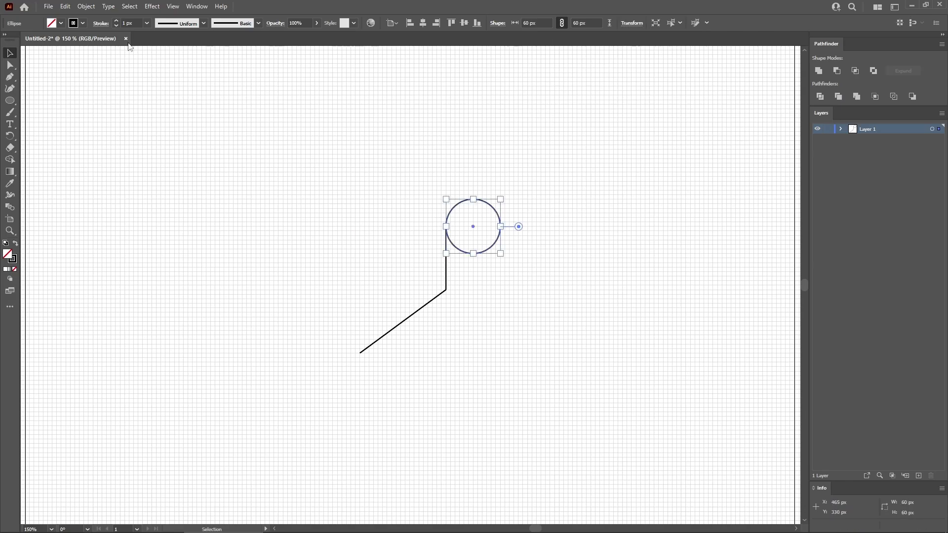
Add extra anchor points between the circle's existing ones
click(87, 7)
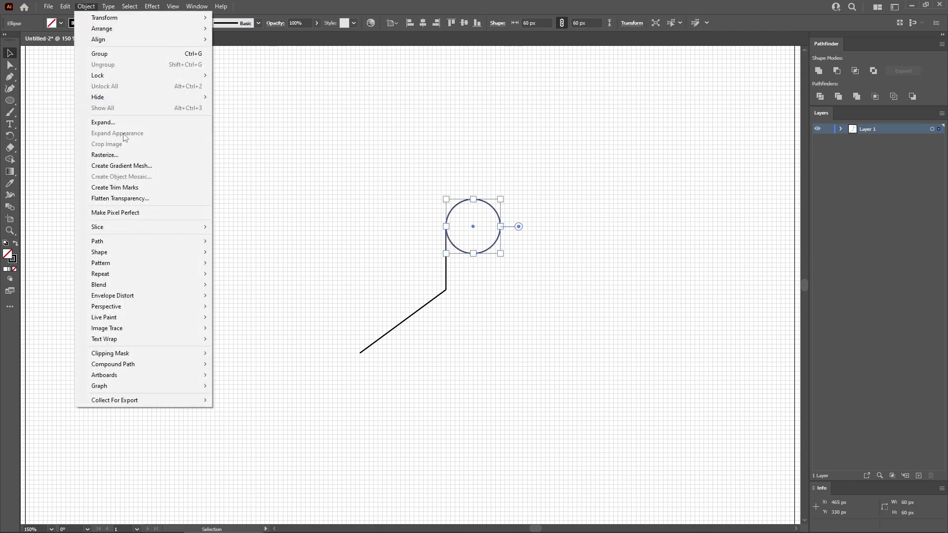
mouse_move(131, 242)
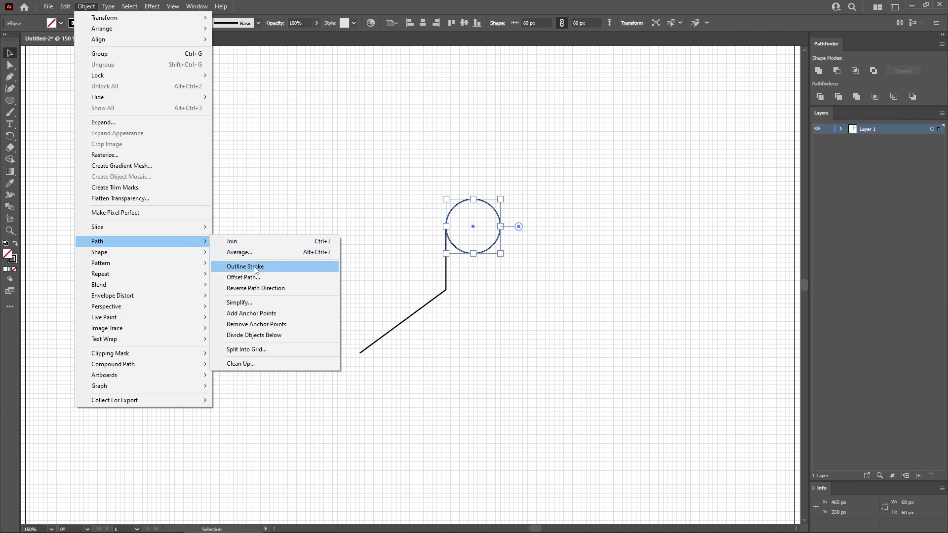
click(249, 315)
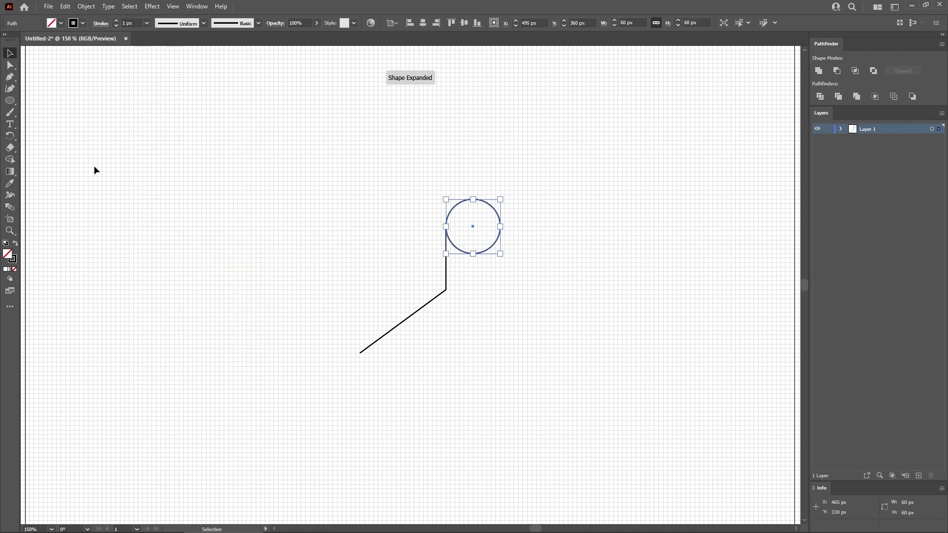
Delete all the circle's anchor points except the leftmost and upper-left ones, keeping only the short arc above the vertical line
click(11, 65)
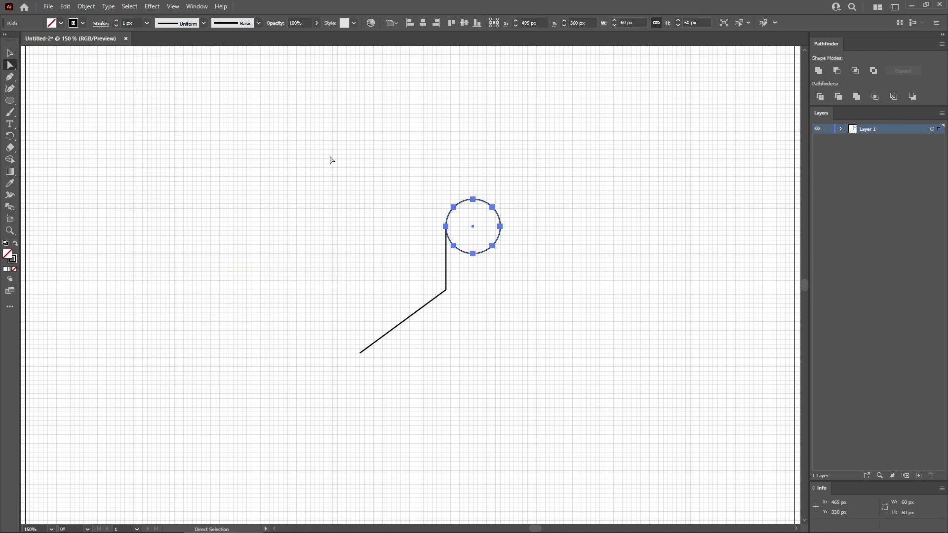
drag(518, 181, 466, 284)
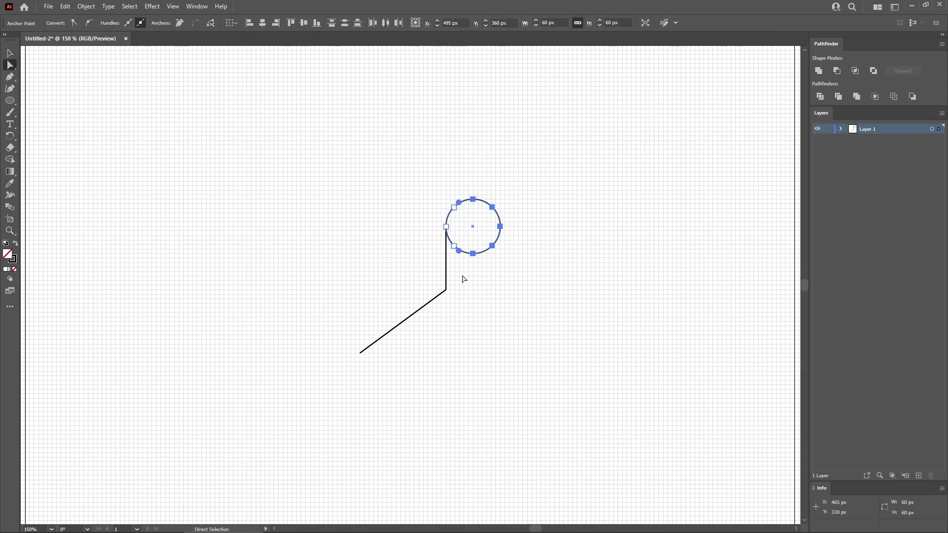
shift+click(455, 246)
key(Delete)
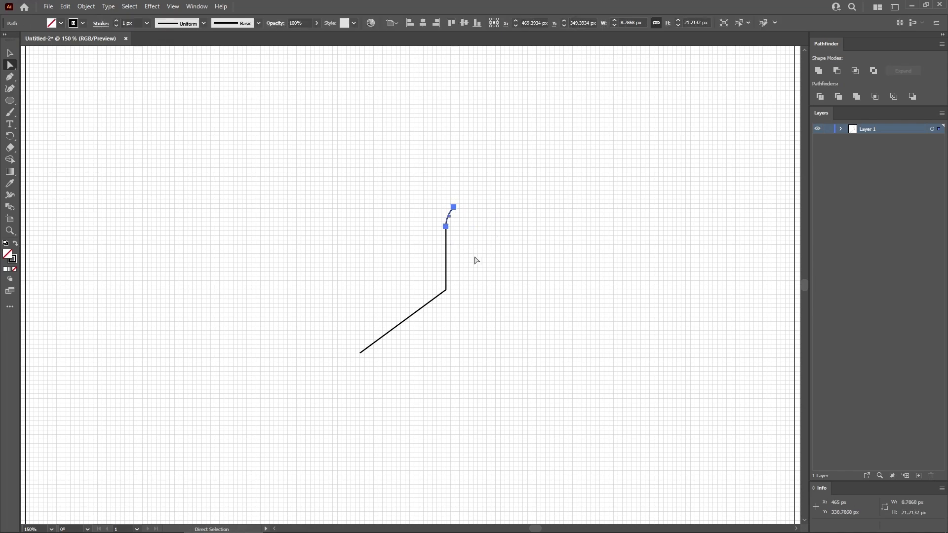
click(475, 260)
Select the short arc and the angled line and join them into one continuous path
click(10, 53)
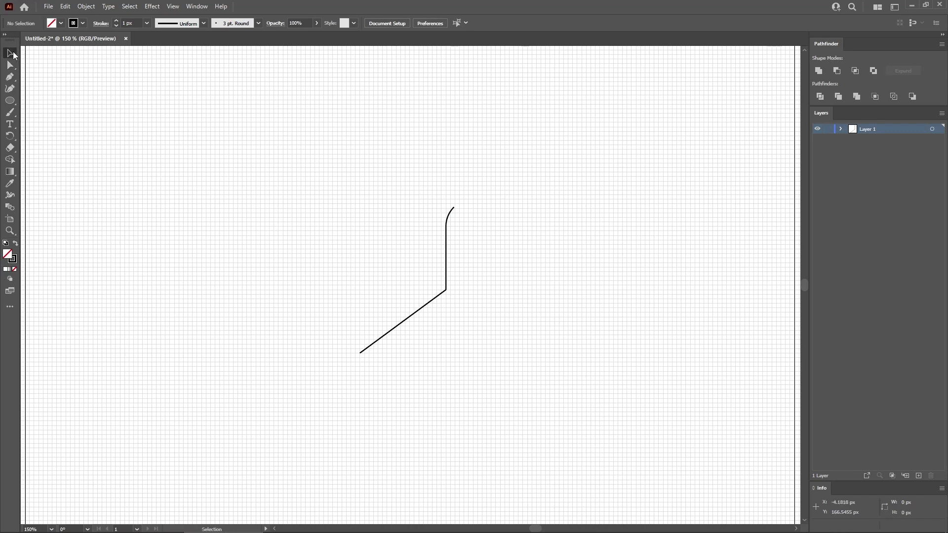
drag(506, 175, 321, 380)
key(a)
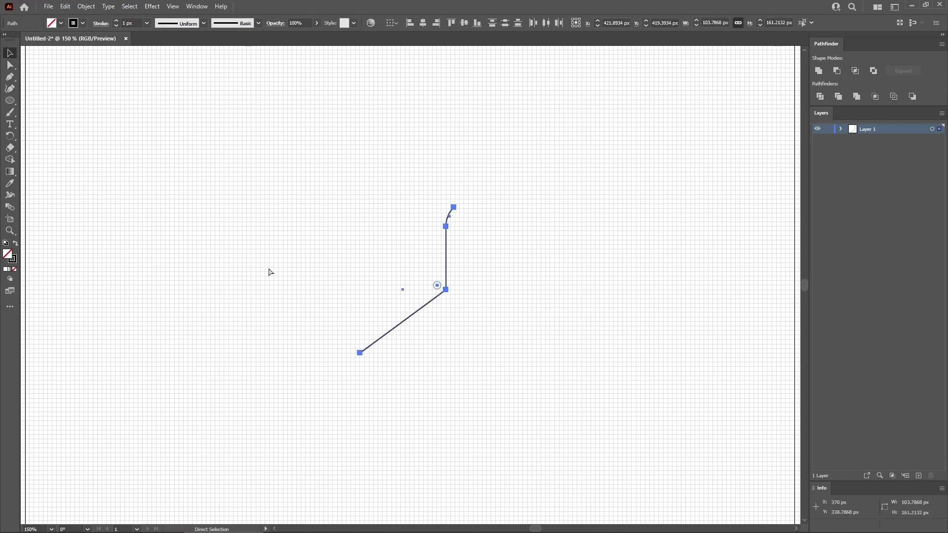
key(v)
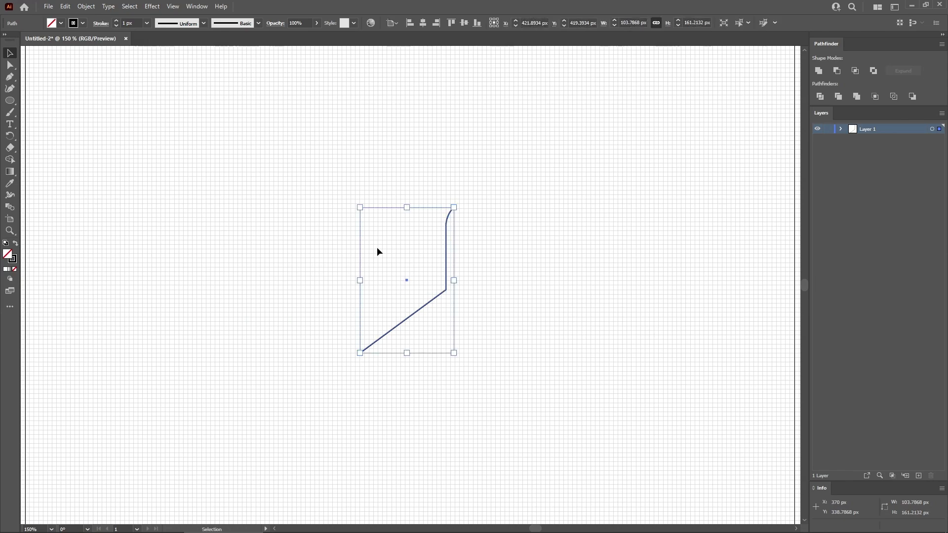
click(10, 64)
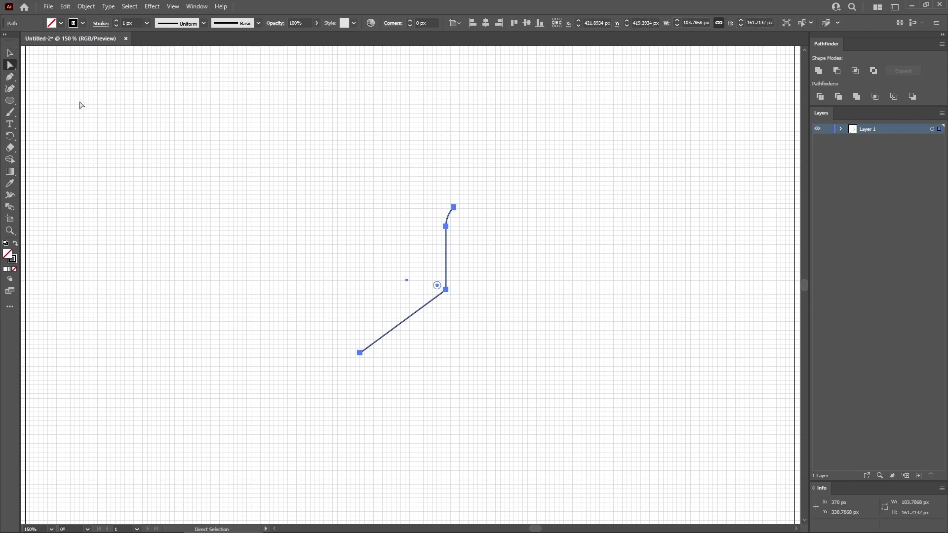
Round the corner where the vertical and angled lines meet with a 45 px corner radius
click(445, 289)
click(273, 24)
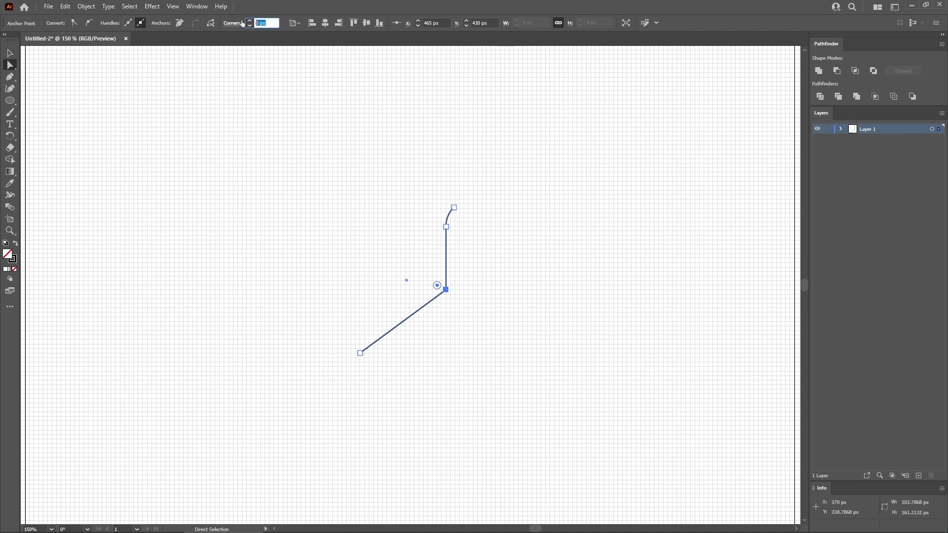
text(45)
key(Return)
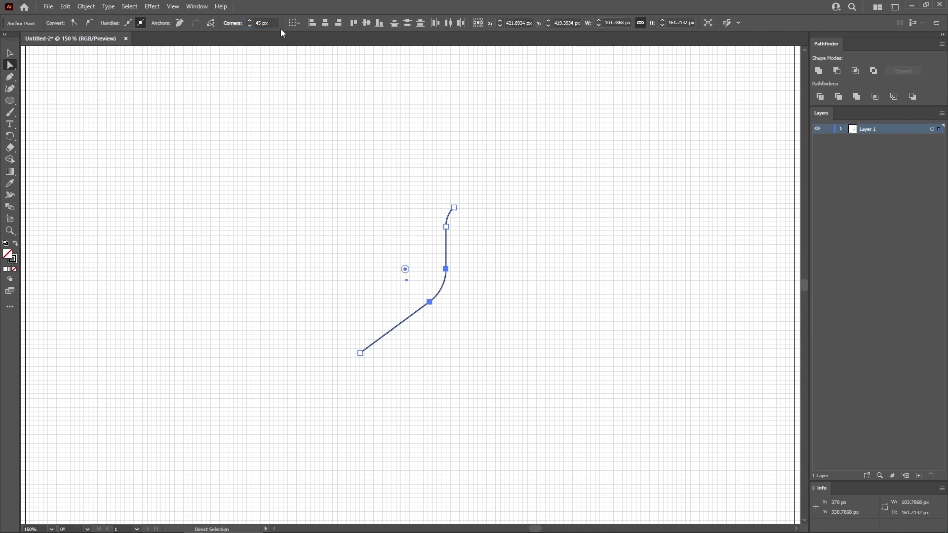
Set the stroke weight of the whole joined path to 30 px
click(10, 53)
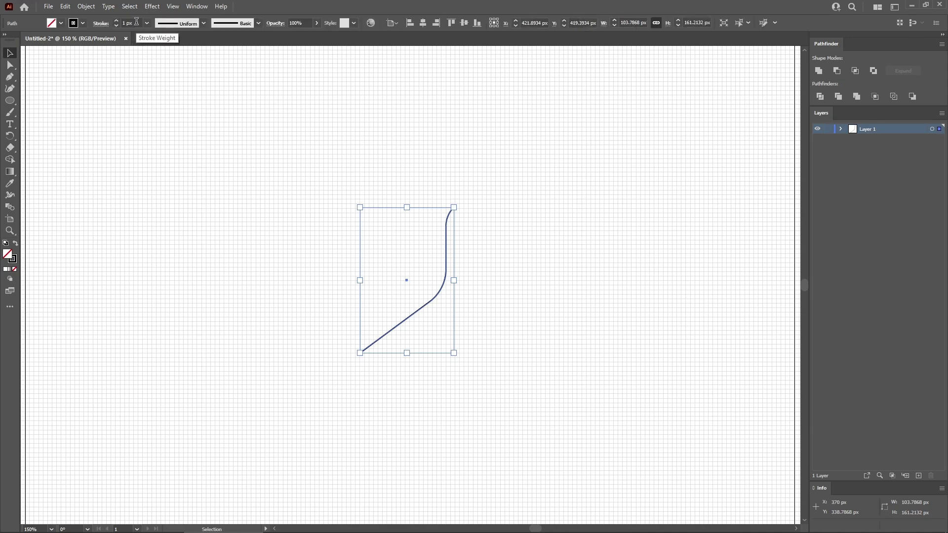
click(136, 22)
text(3)
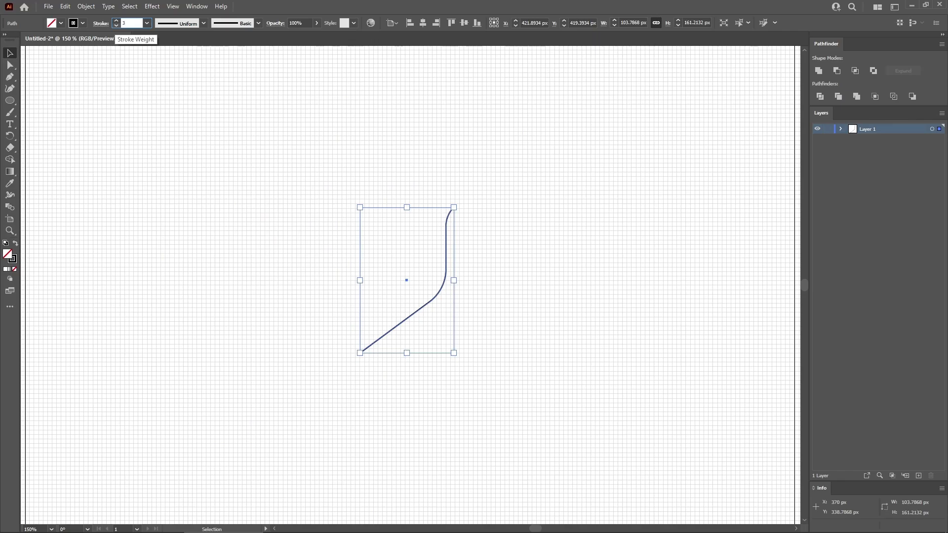
text(0)
key(Return)
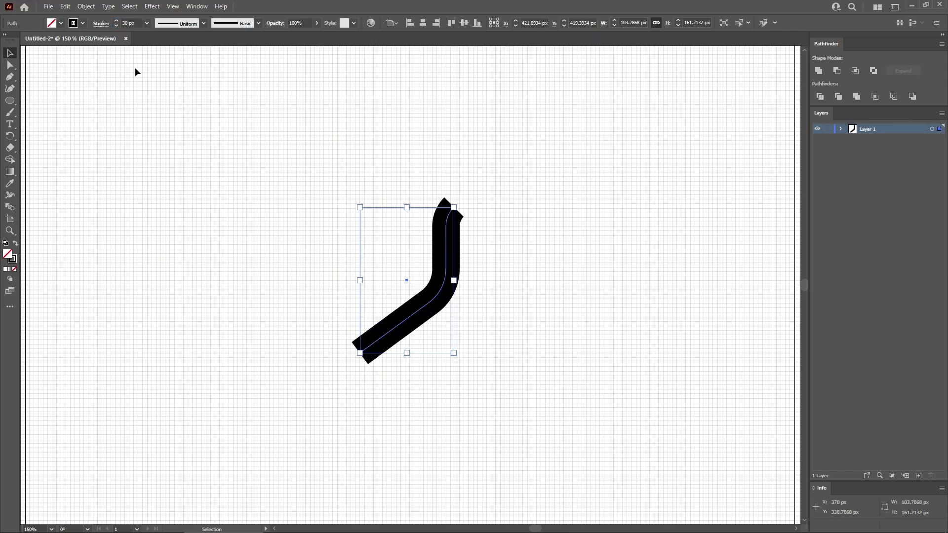
Apply the triangular width profile to the stroke and reverse the path direction so it tapers toward its upper end
click(103, 27)
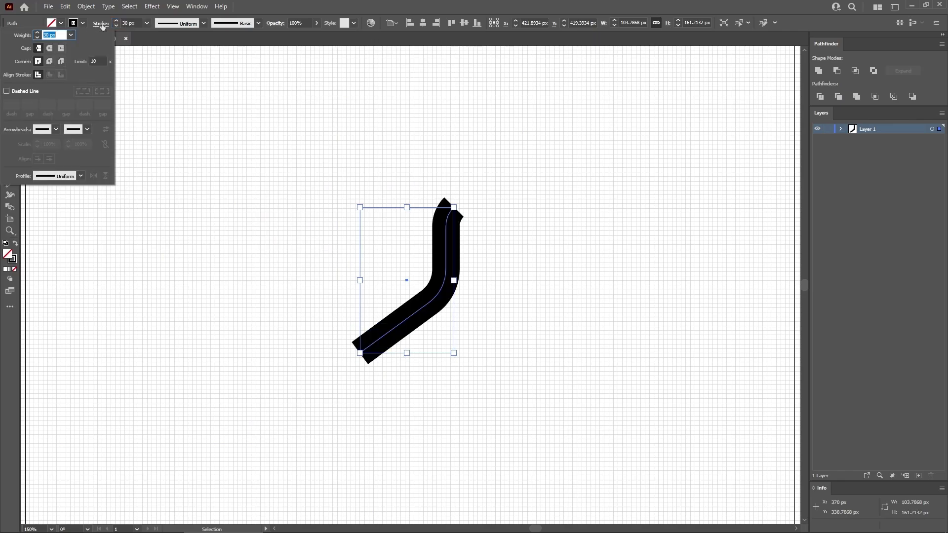
click(81, 176)
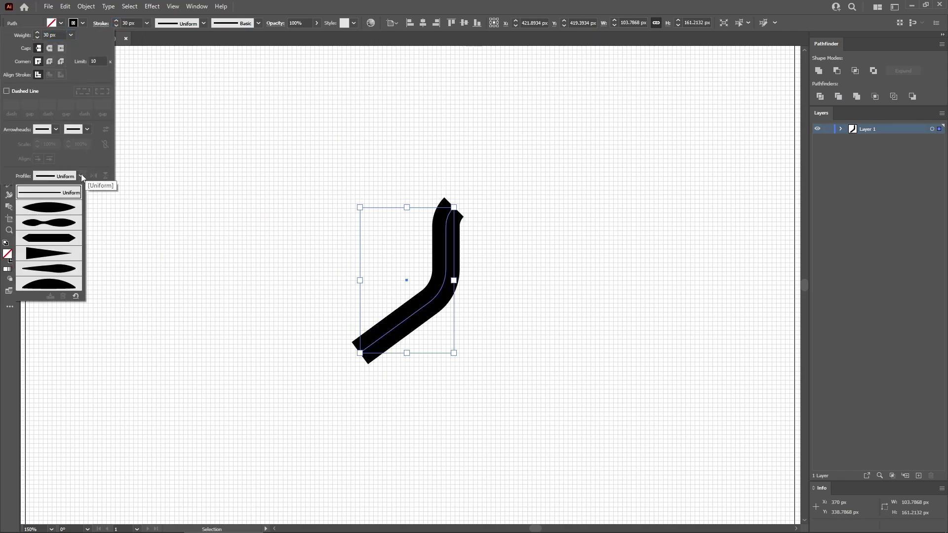
click(59, 254)
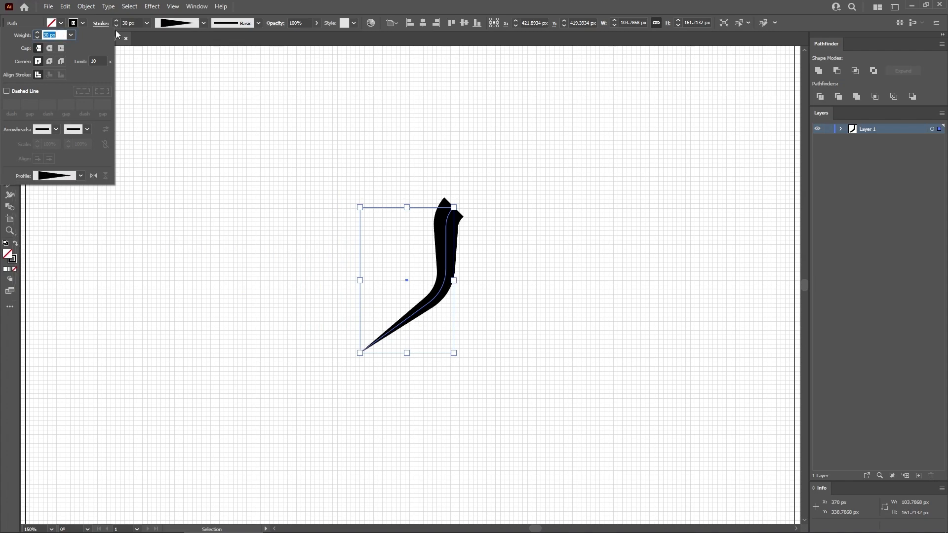
click(86, 6)
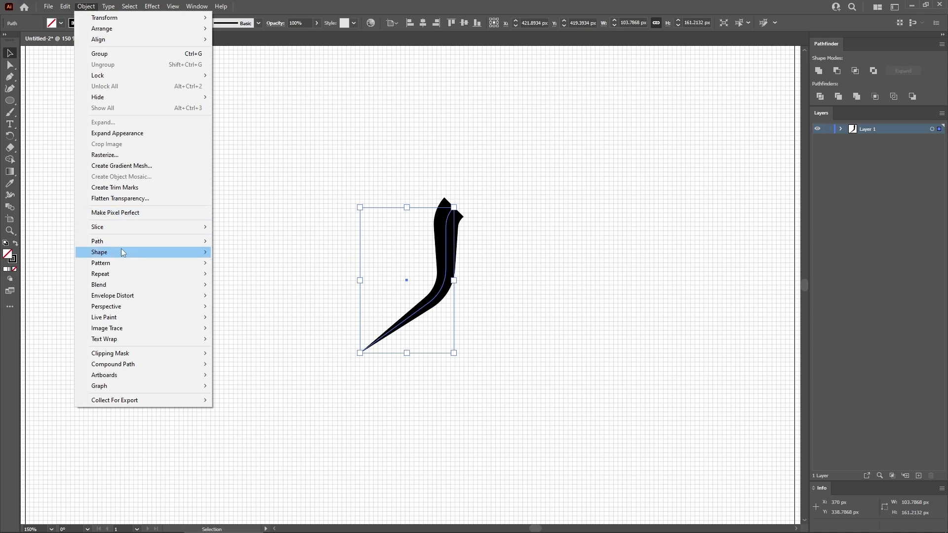
mouse_move(125, 242)
click(245, 288)
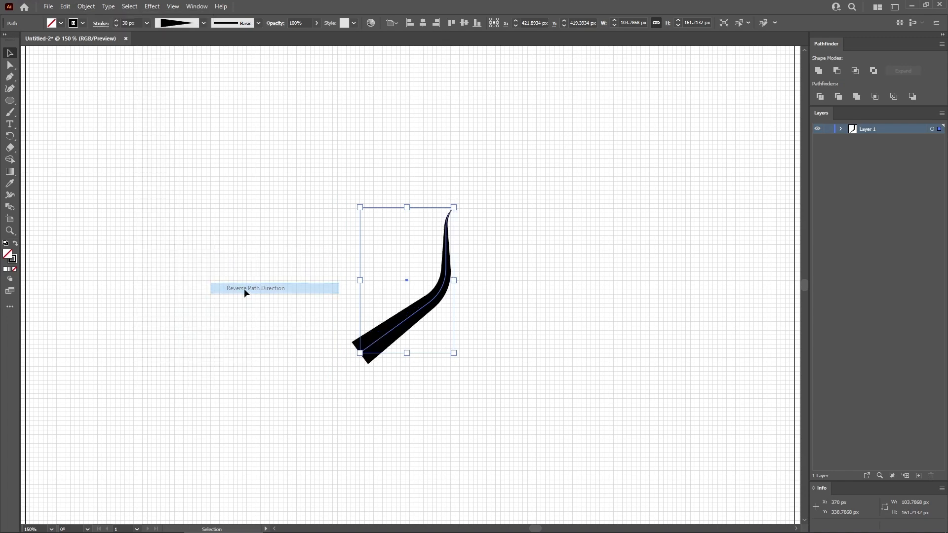
Create a 180 by 180 px circle and place its lower-right arc over the centre of the tapered stroke's thick lower end
click(14, 103)
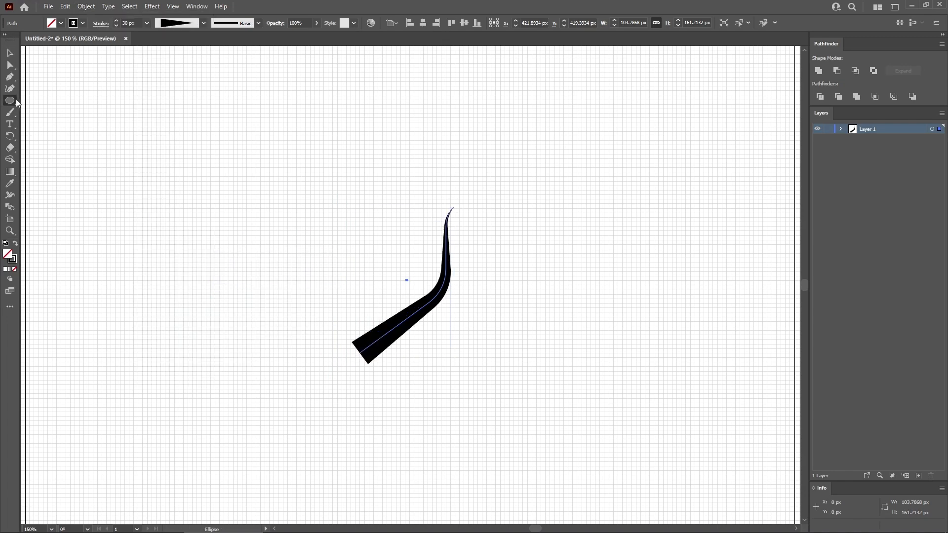
key(ctrl+shift+a)
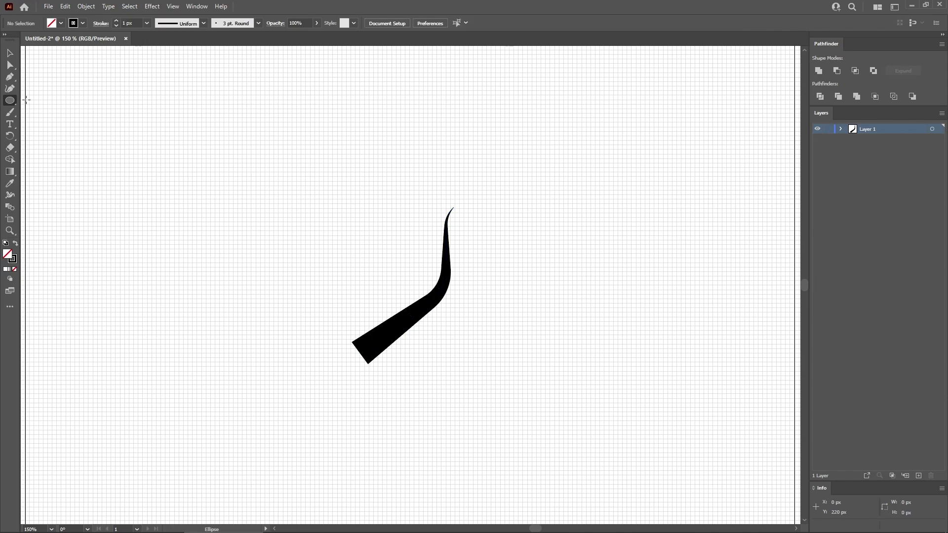
click(276, 230)
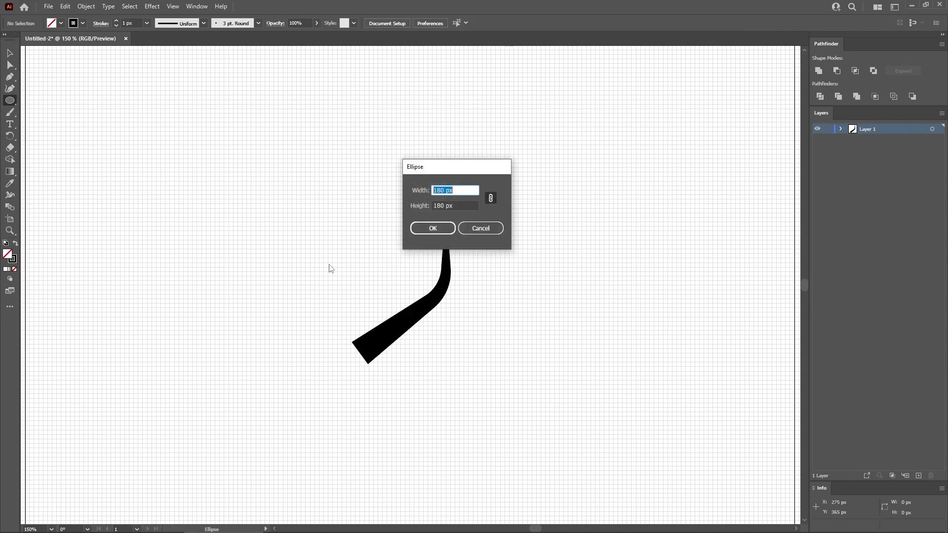
click(432, 228)
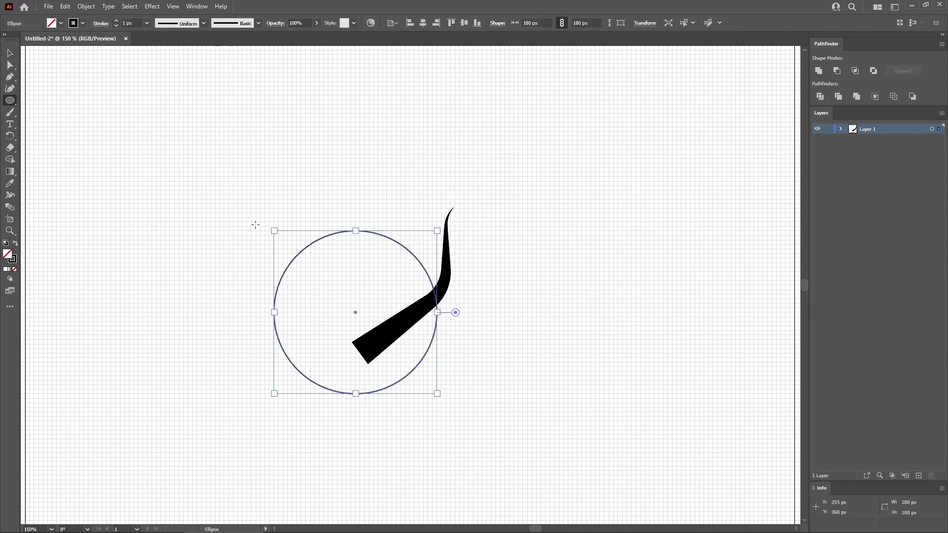
click(14, 54)
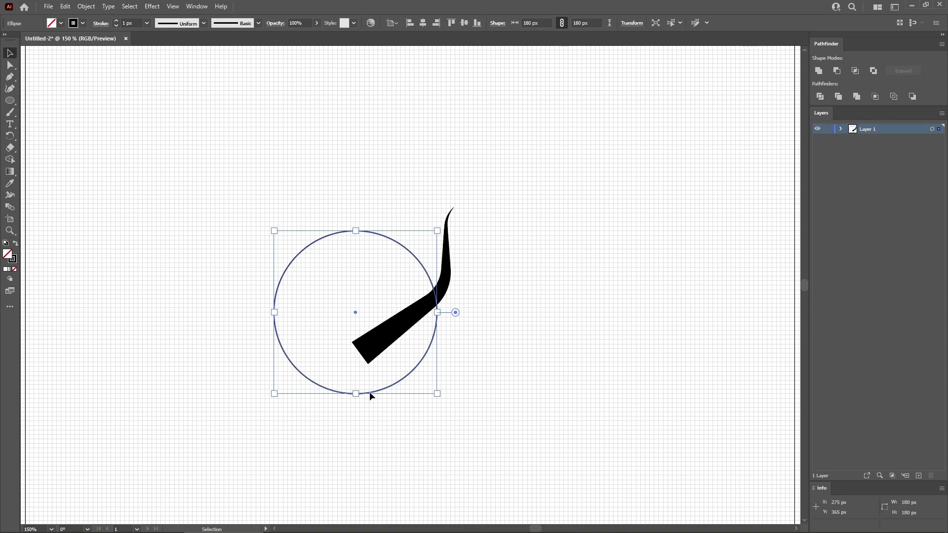
mouse_move(369, 392)
mouse_down()
mouse_move(381, 365)
mouse_move(363, 361)
mouse_move(362, 372)
mouse_move(364, 354)
mouse_move(367, 398)
mouse_move(374, 280)
mouse_move(363, 416)
mouse_move(364, 366)
mouse_move(363, 374)
mouse_up()
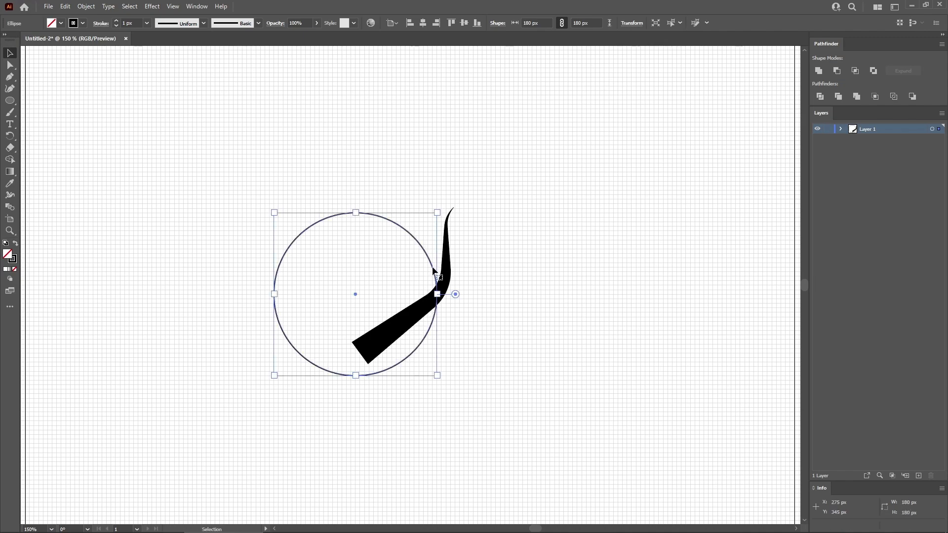
drag(432, 269, 349, 272)
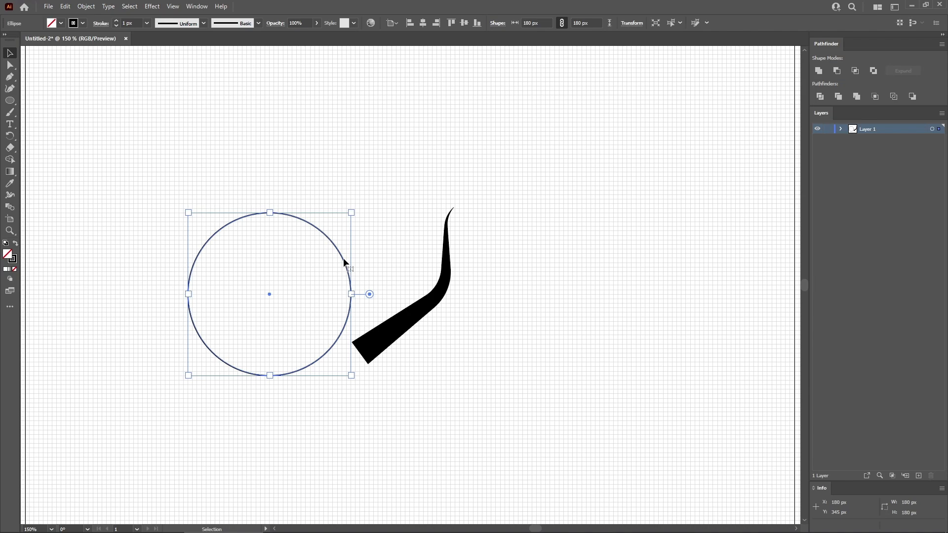
drag(344, 262, 373, 262)
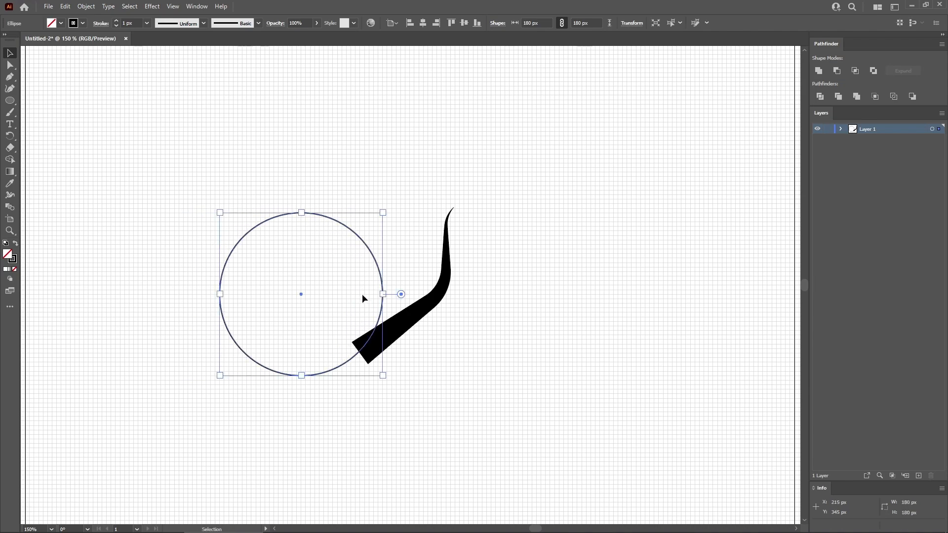
Add anchor points to the circle and delete its top, bottom and left-side ones, keeping only the right-hand arc
click(87, 6)
mouse_move(114, 241)
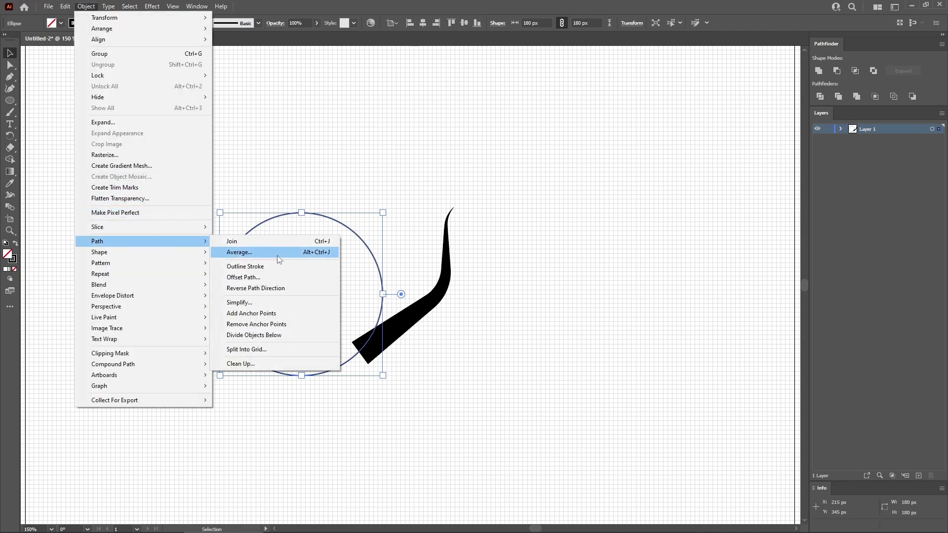
click(259, 313)
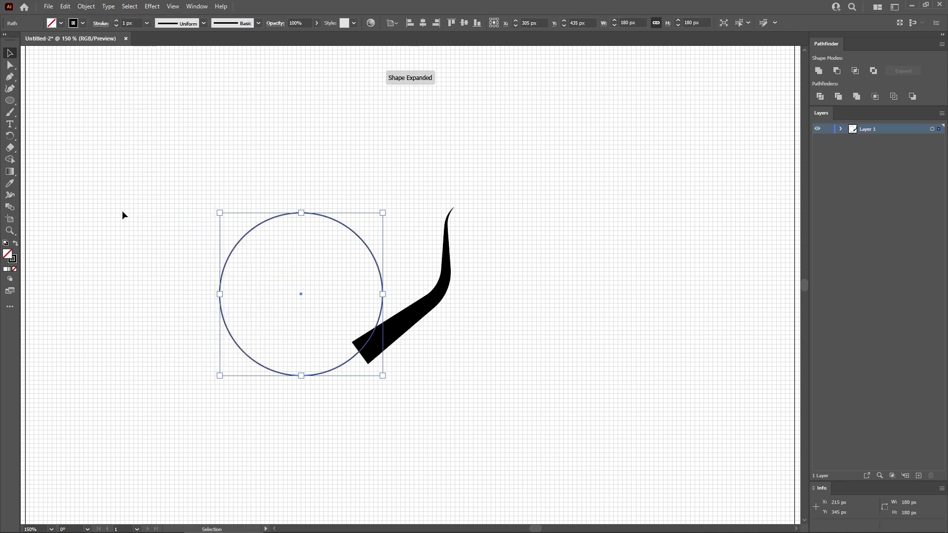
click(10, 65)
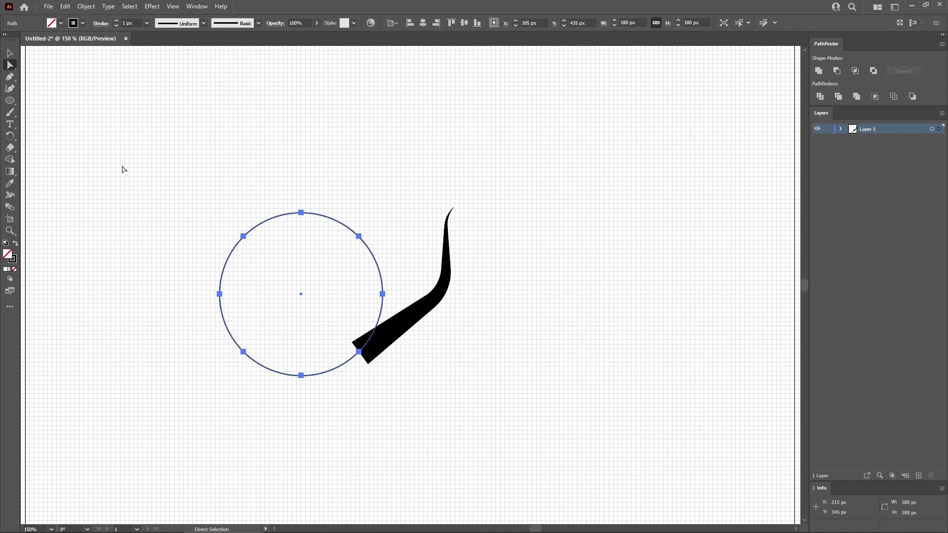
drag(138, 160, 321, 419)
key(Delete)
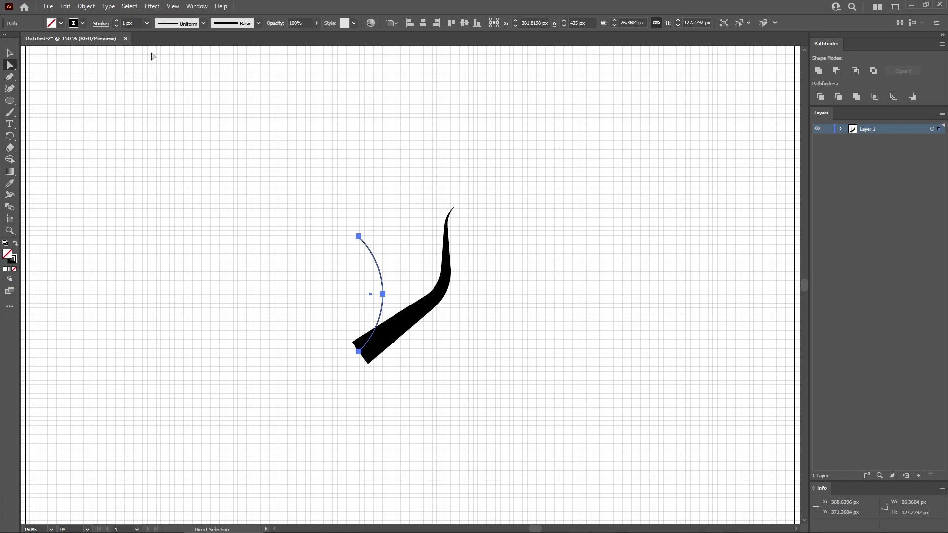
Give the remaining arc a 30 px stroke with the triangular width profile
click(131, 22)
text(30)
key(Return)
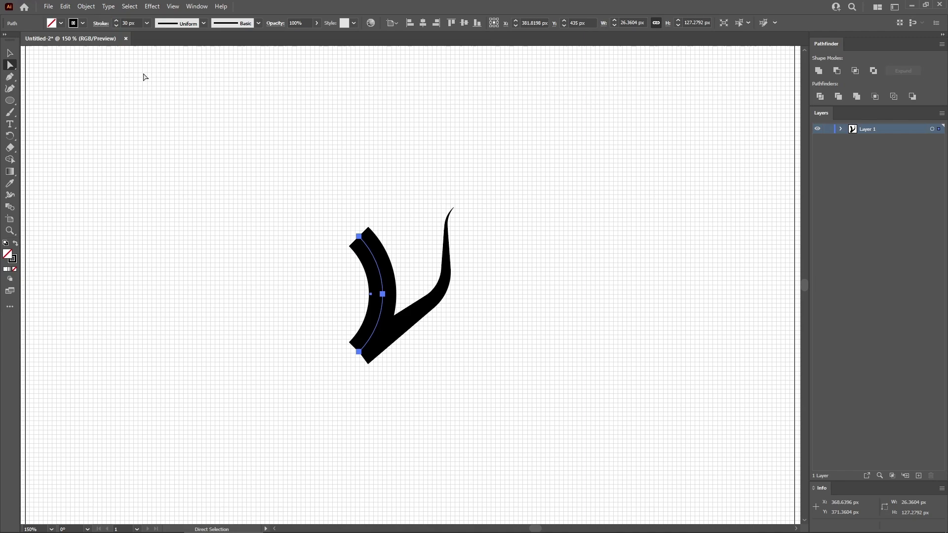
click(100, 23)
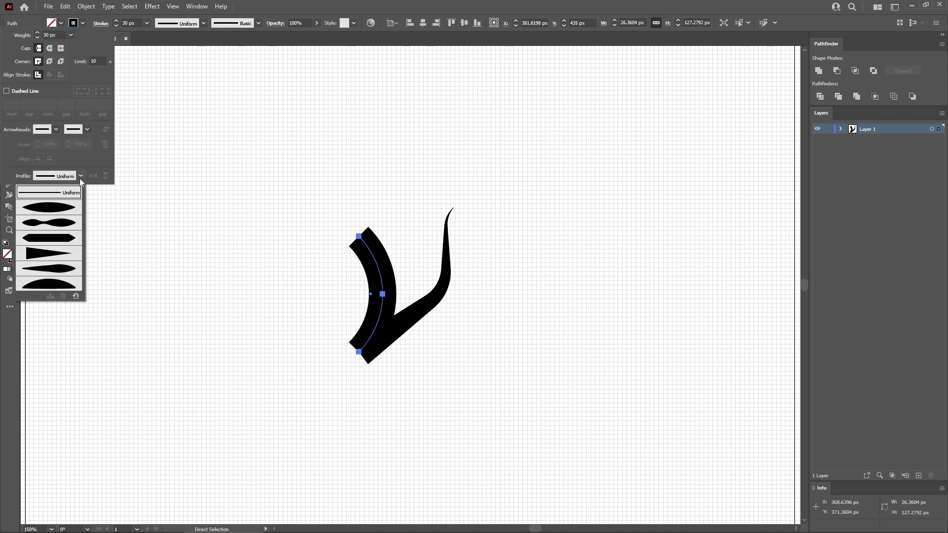
click(61, 253)
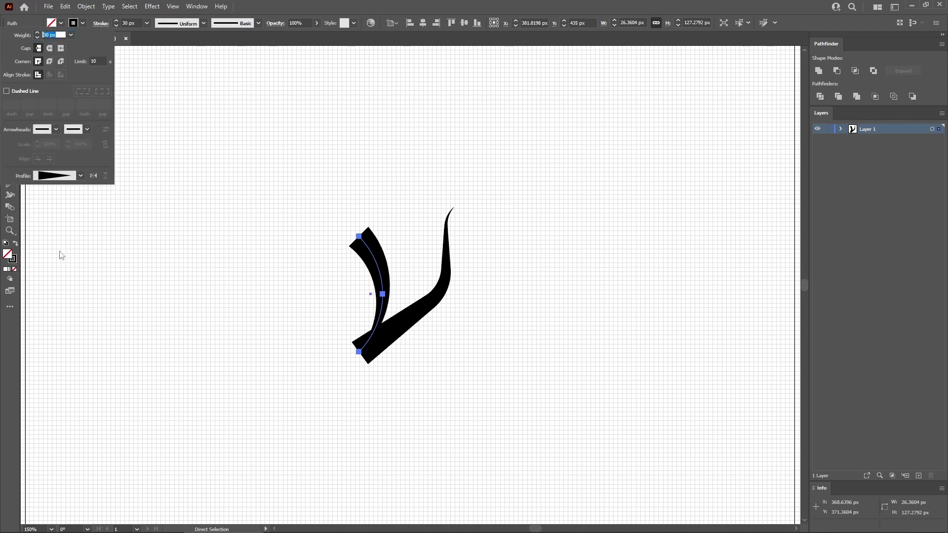
Reverse the arc's path direction so that it tapers toward its upper end
click(85, 5)
mouse_move(98, 241)
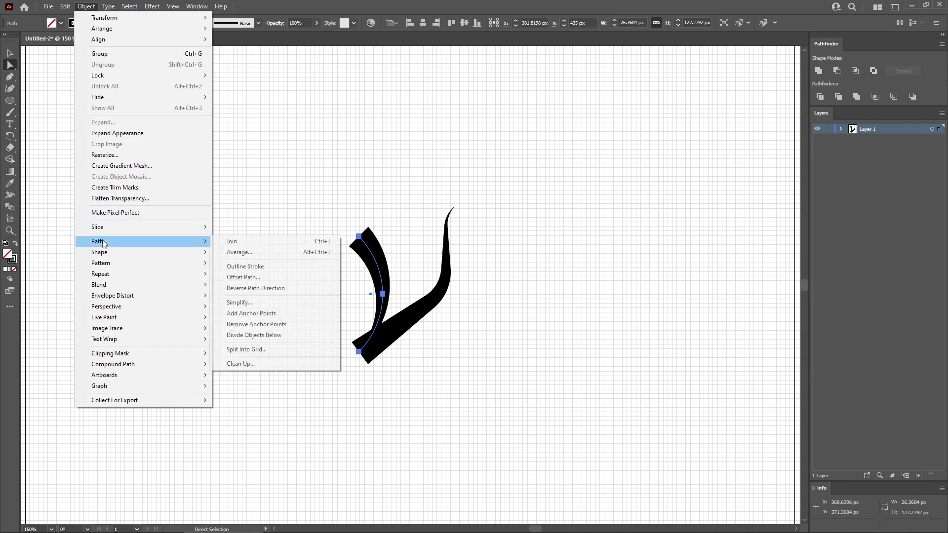
click(280, 289)
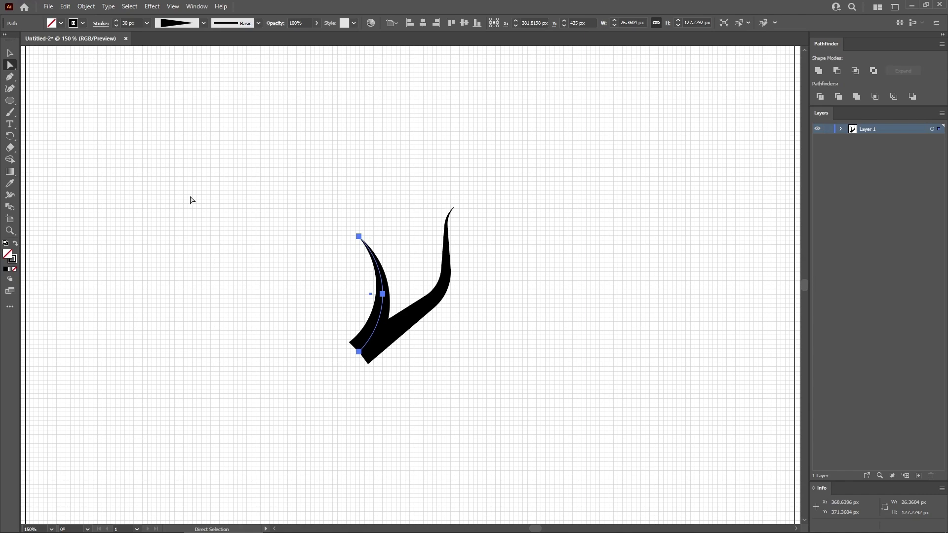
Create a 150 by 150 px circle and place its upper-left arc over the main tapered stroke just below its bend
click(9, 100)
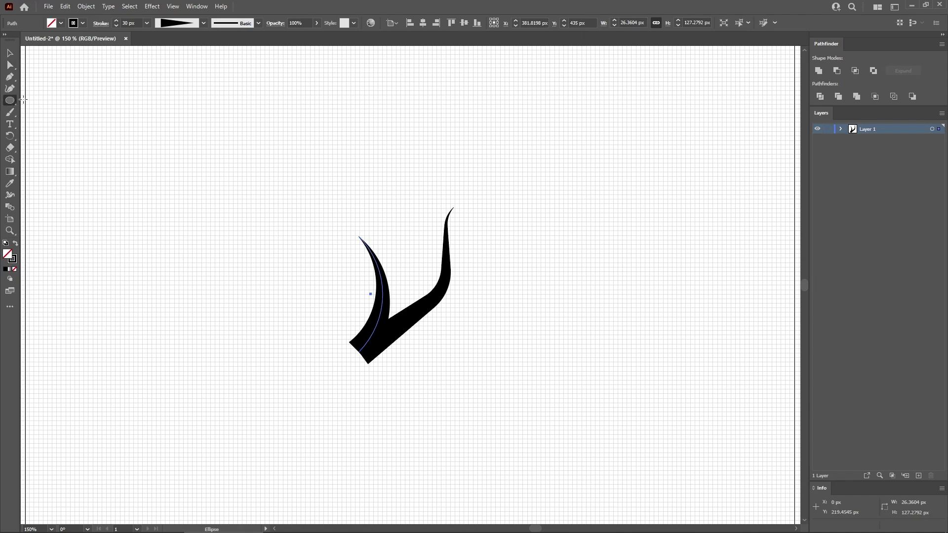
key(ctrl+shift+a)
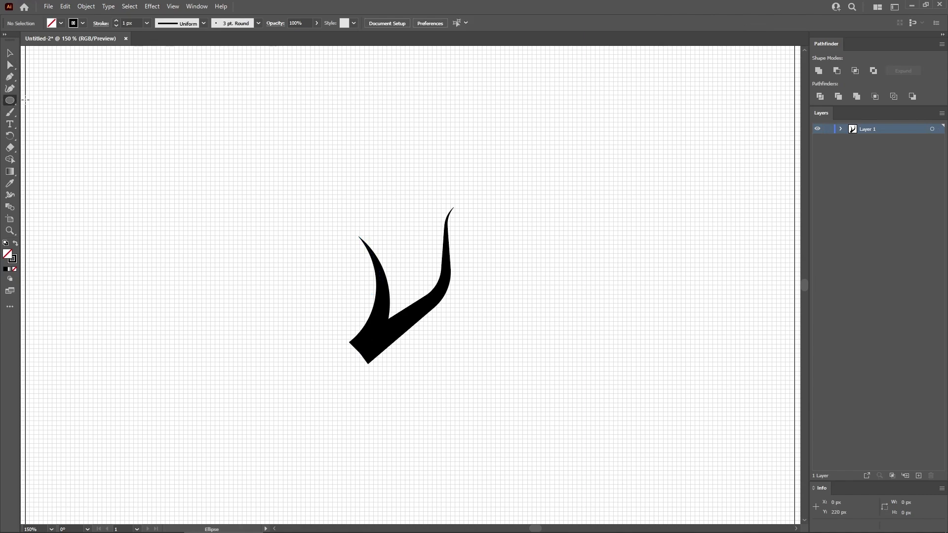
click(386, 241)
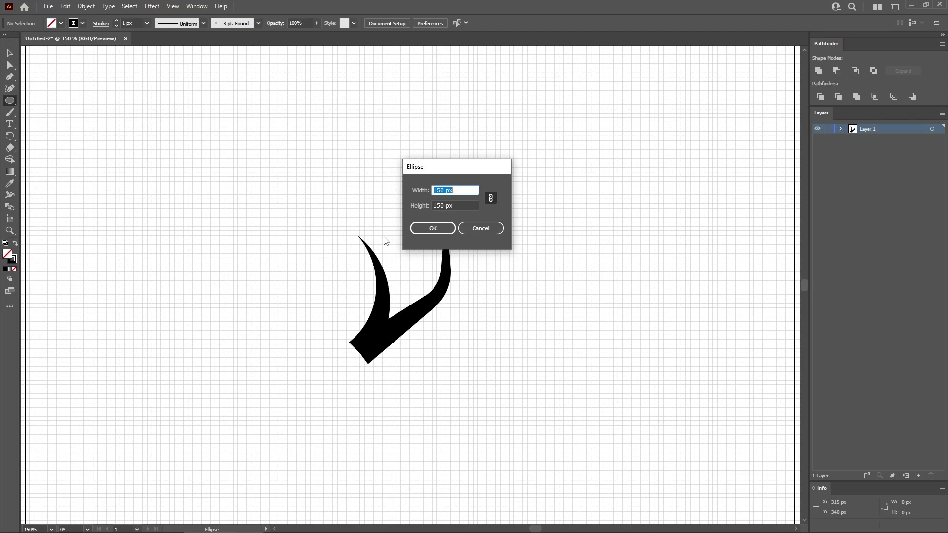
click(441, 226)
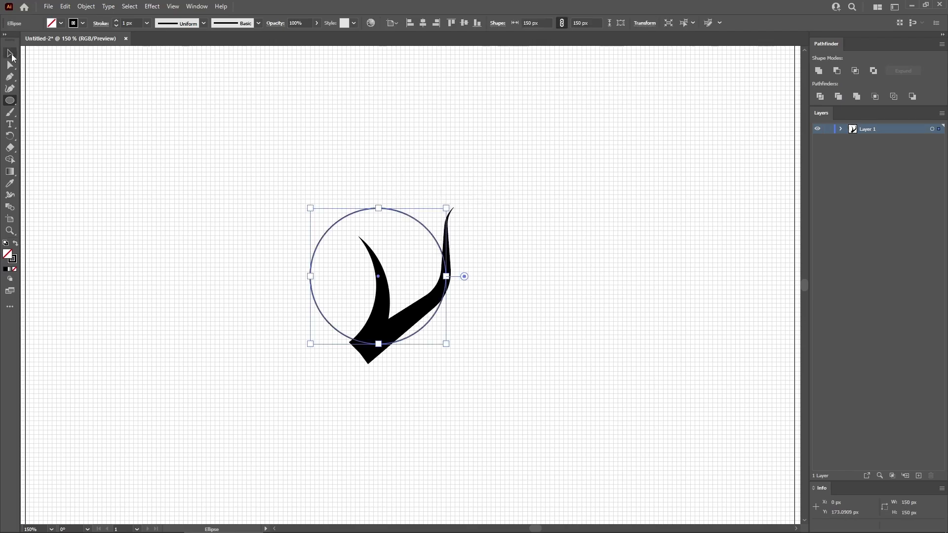
click(11, 54)
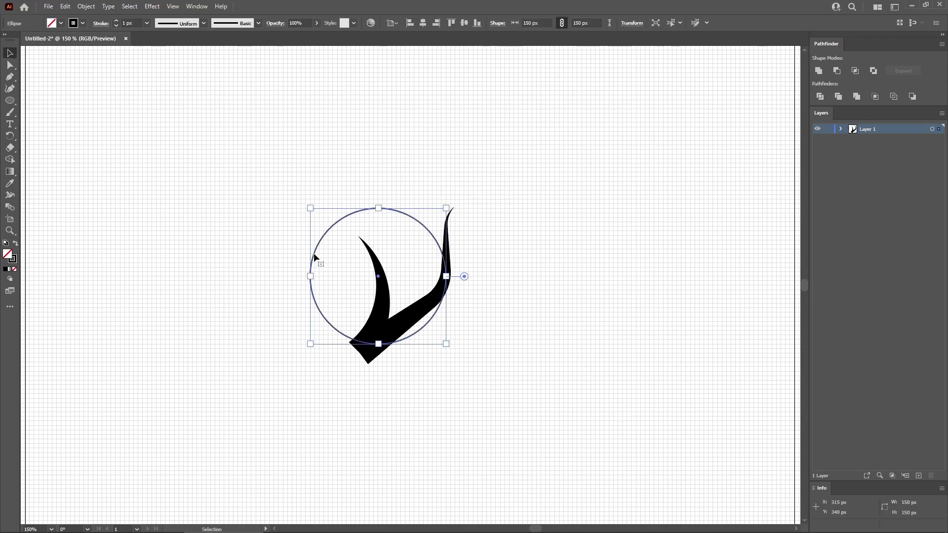
drag(316, 253, 351, 311)
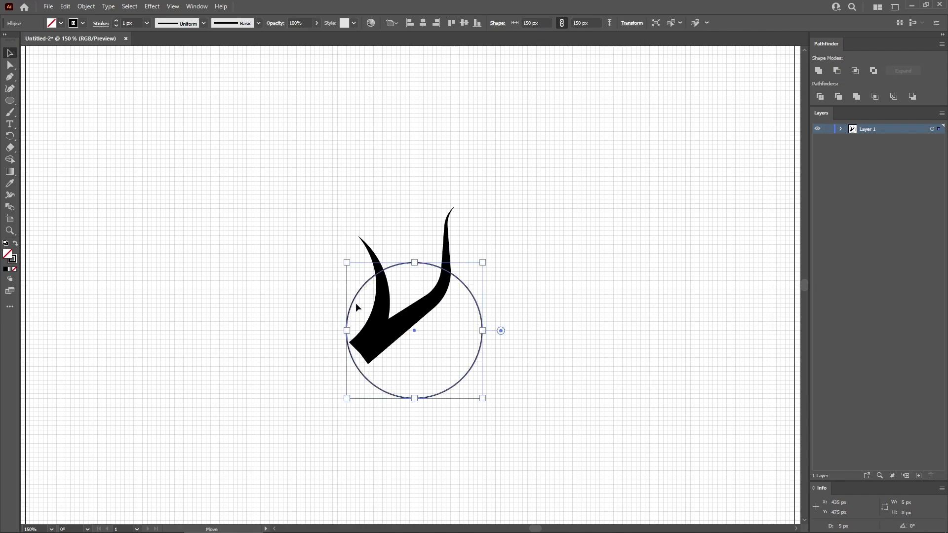
drag(355, 304, 400, 307)
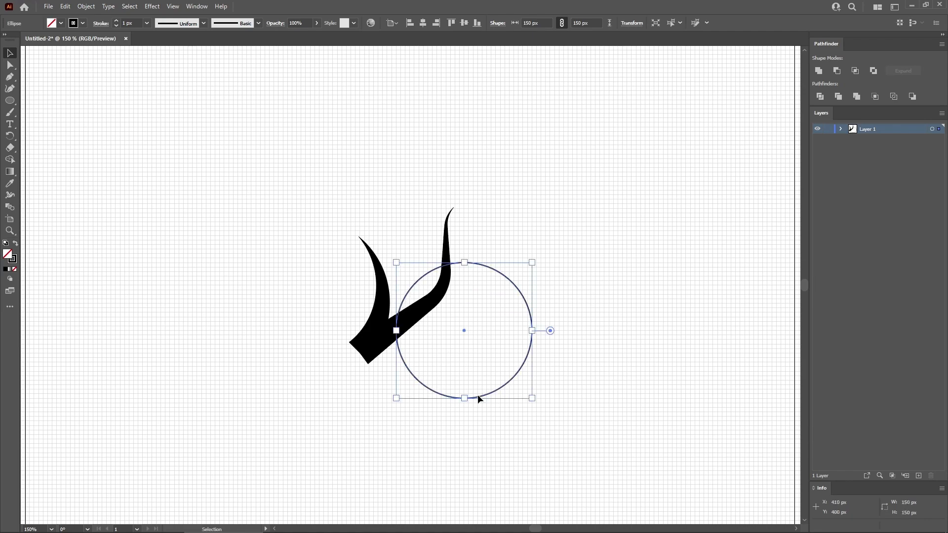
drag(474, 397, 469, 366)
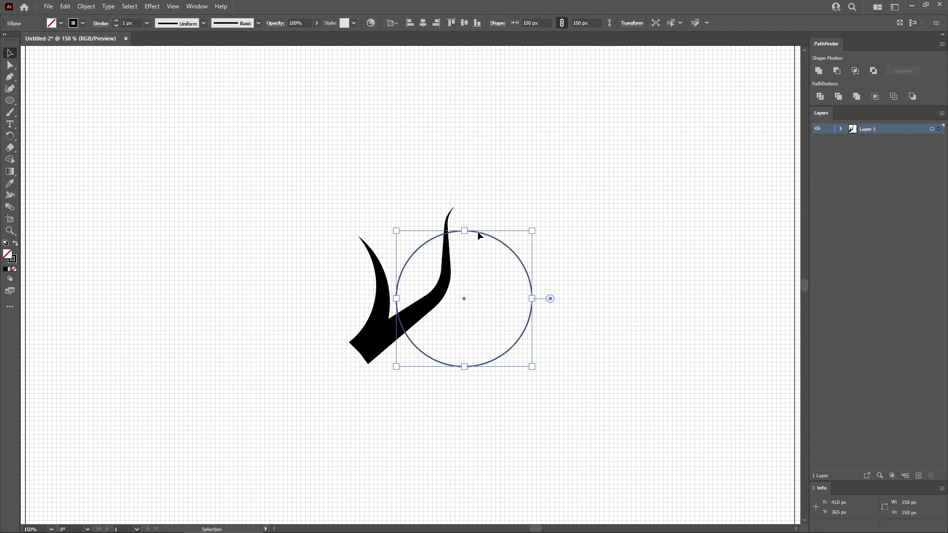
drag(479, 234, 477, 300)
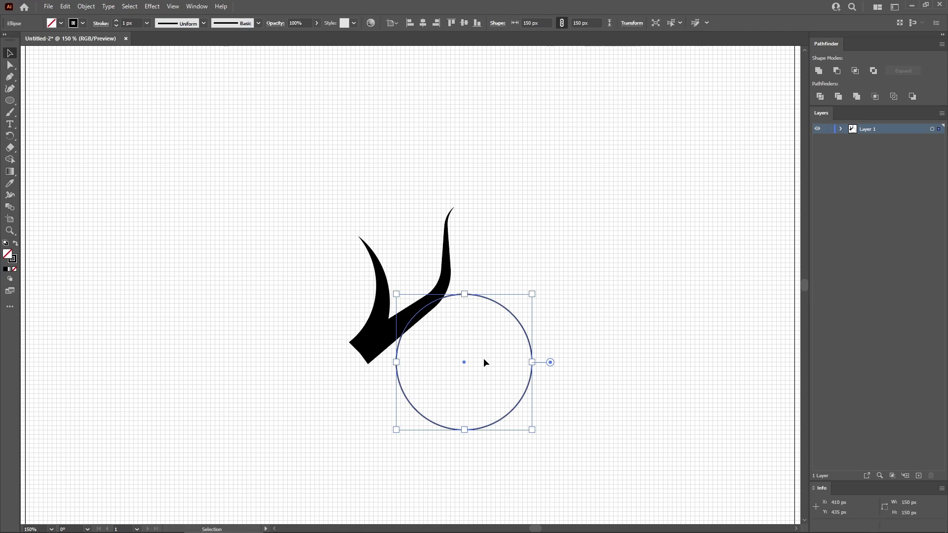
Add anchor points to the 150 px circle and delete its side and lower ones, keeping only the top arc
click(86, 7)
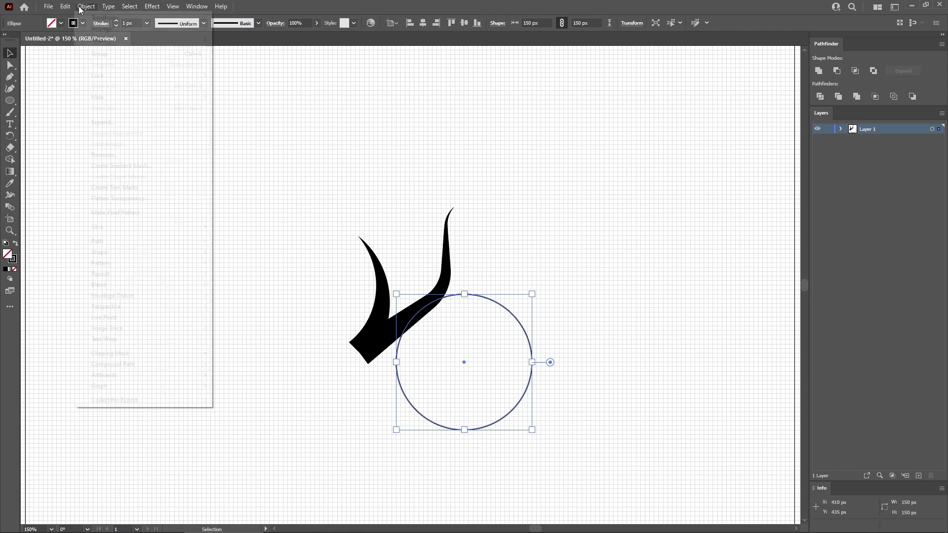
mouse_move(182, 240)
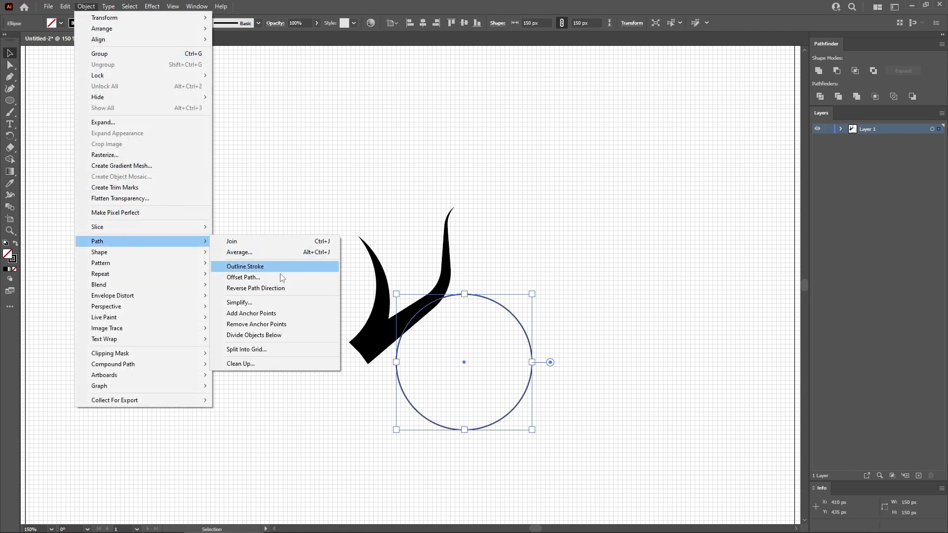
click(262, 316)
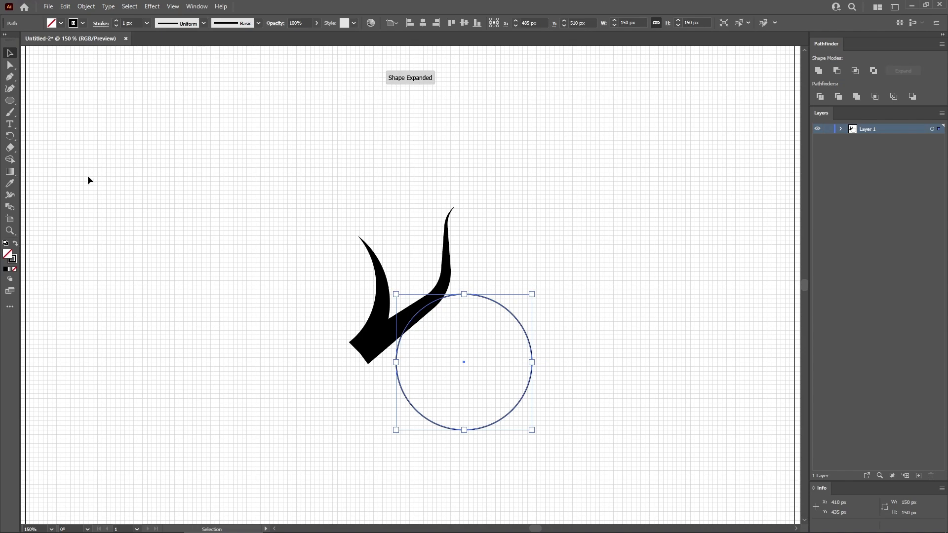
click(10, 64)
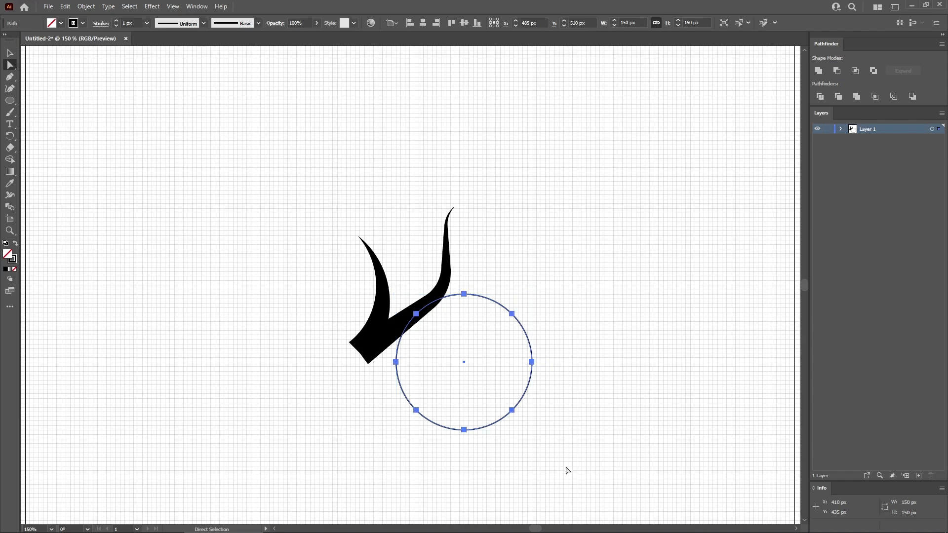
drag(546, 447, 388, 357)
key(Delete)
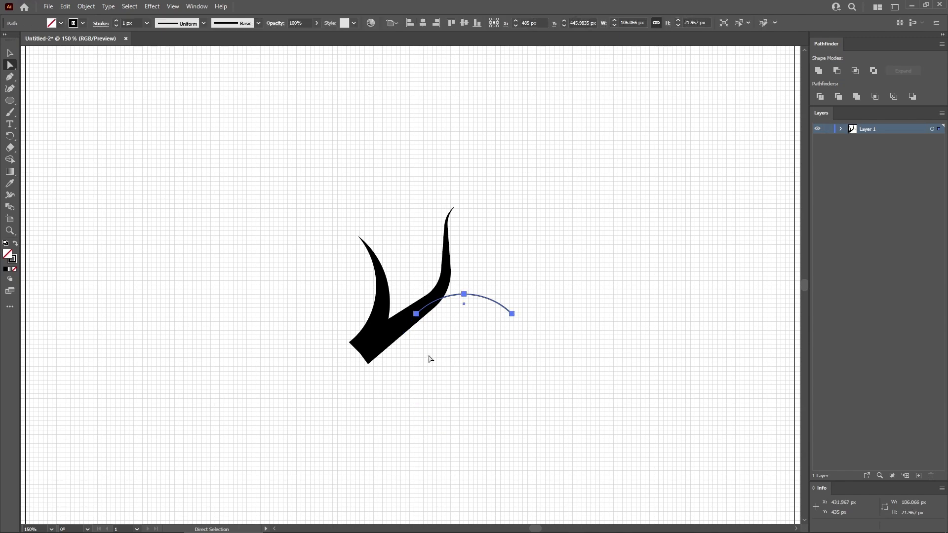
Give the remaining top arc a 15 px stroke with the triangular width profile, tapering toward its outer end
click(135, 23)
text(15)
key(Return)
click(101, 24)
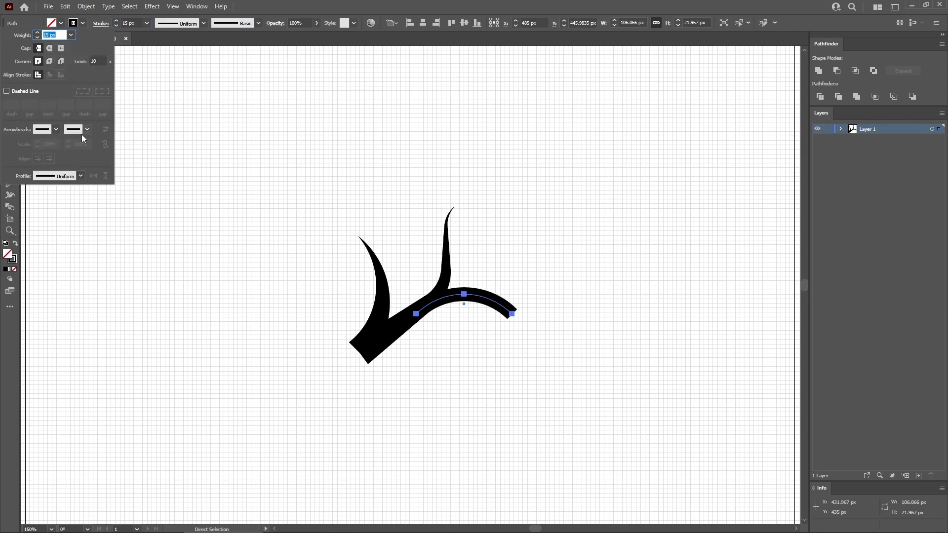
click(81, 176)
click(58, 254)
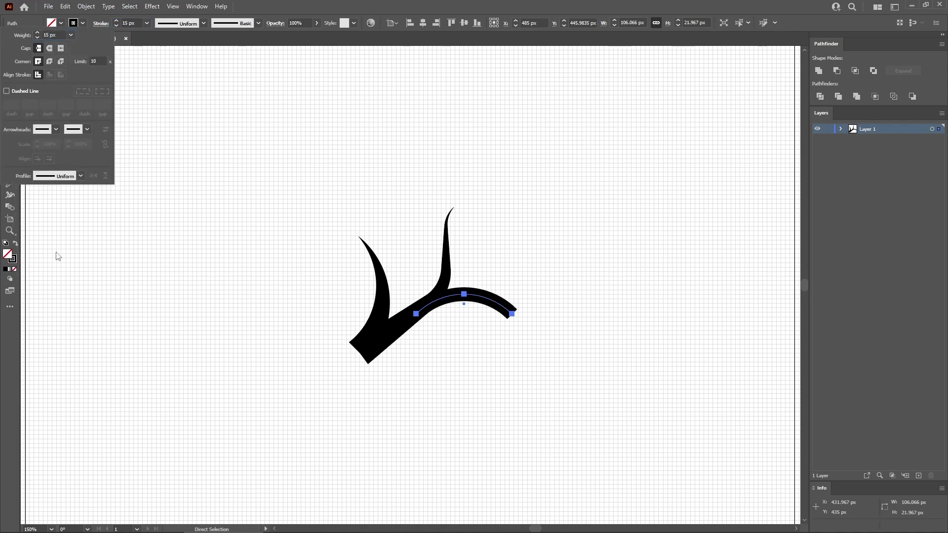
click(173, 190)
click(93, 159)
Create a 90 by 90 px circle and place its right edge on the main stroke's upright part, just above the bend
click(12, 100)
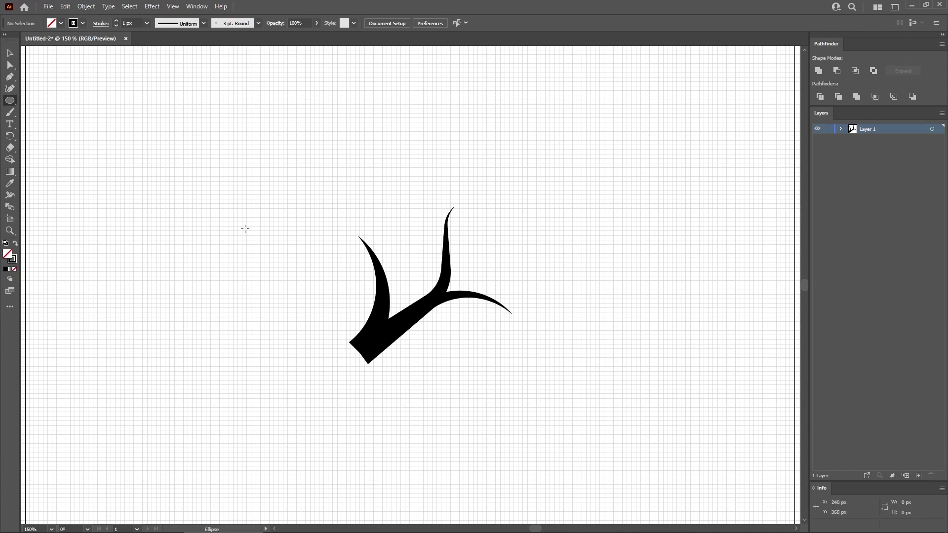
click(282, 194)
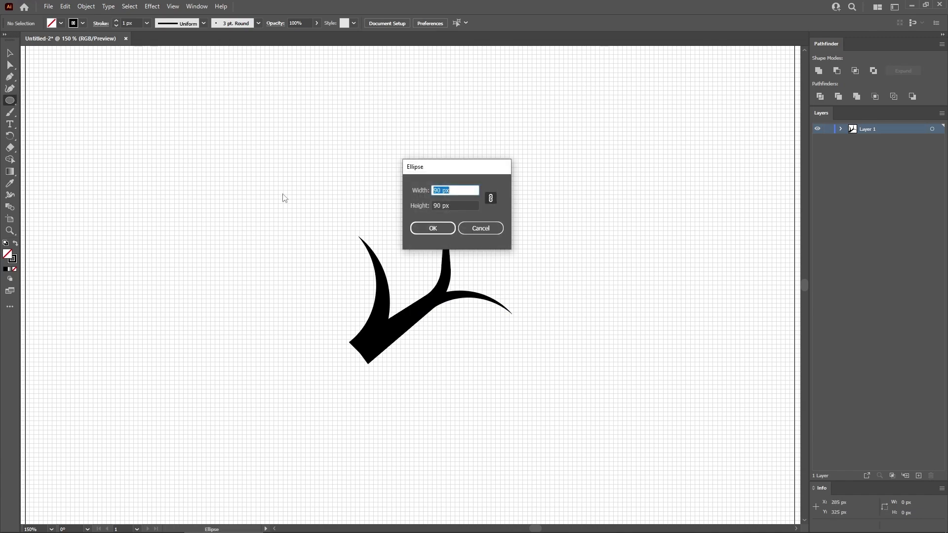
click(426, 228)
key(v)
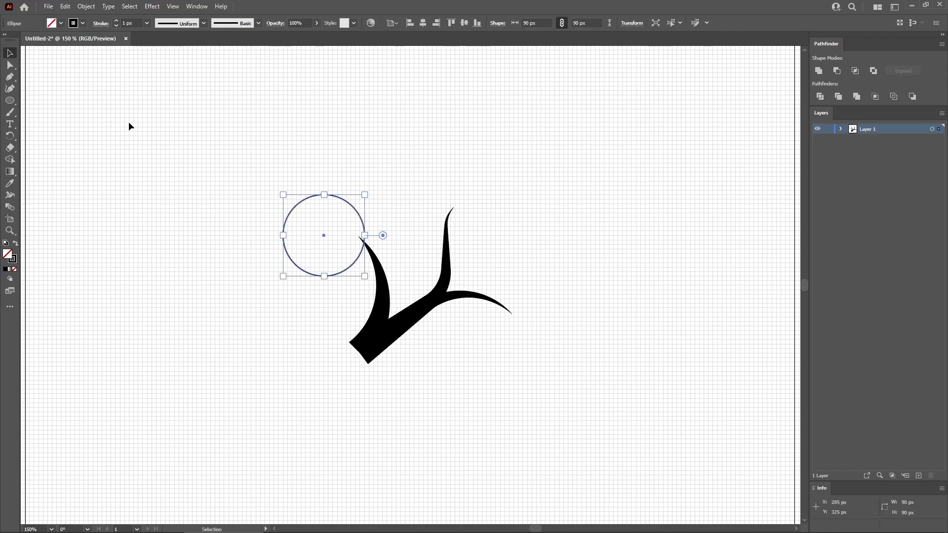
drag(334, 196, 433, 250)
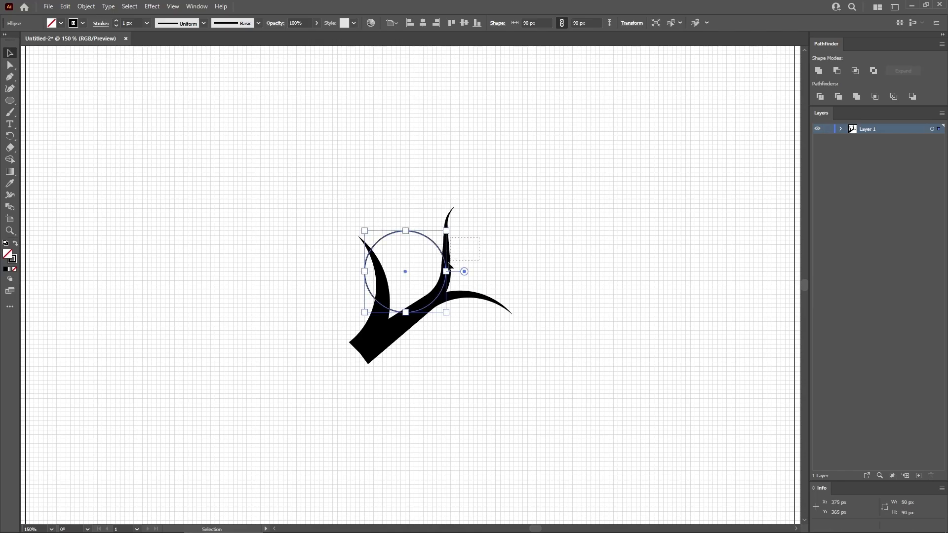
click(444, 265)
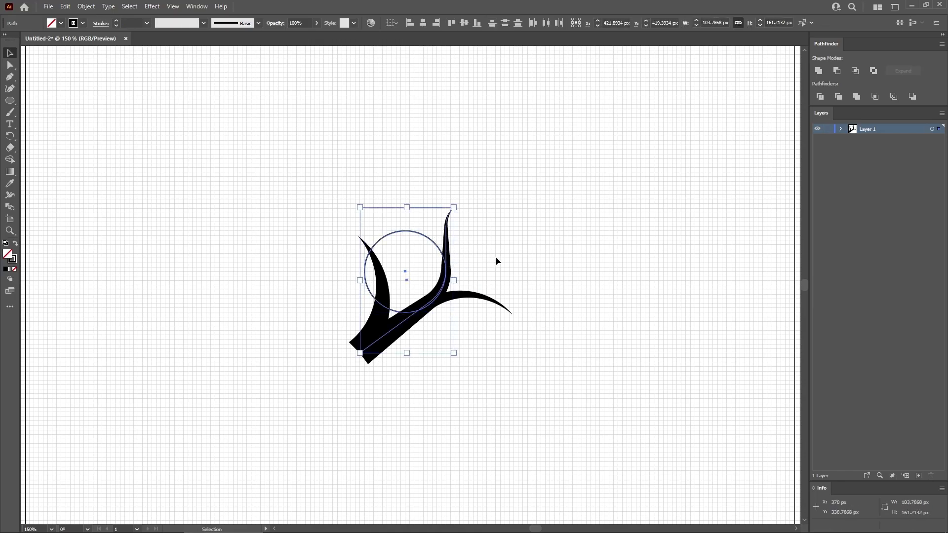
click(496, 223)
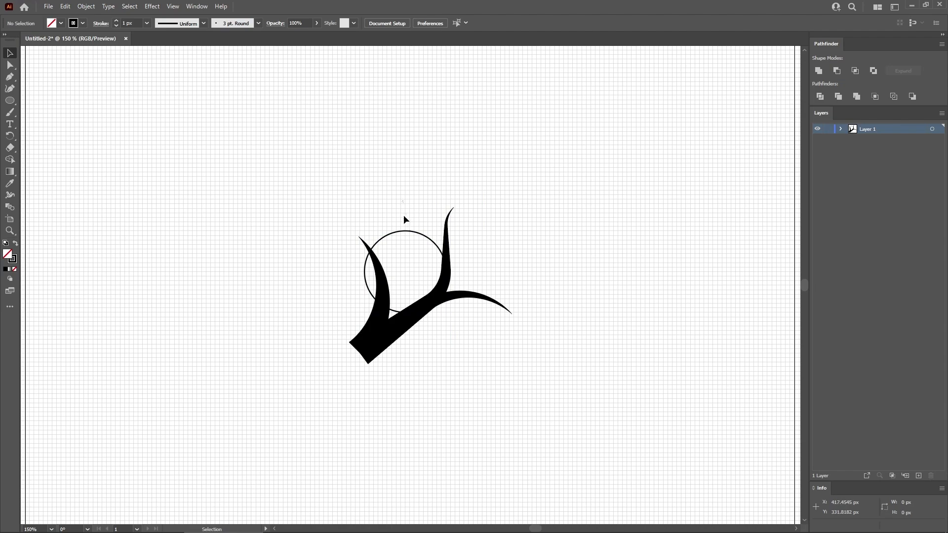
Add anchor points to the 90 px circle and delete its left-side, bottom and lower-right ones, keeping only the upper-right arc
click(406, 251)
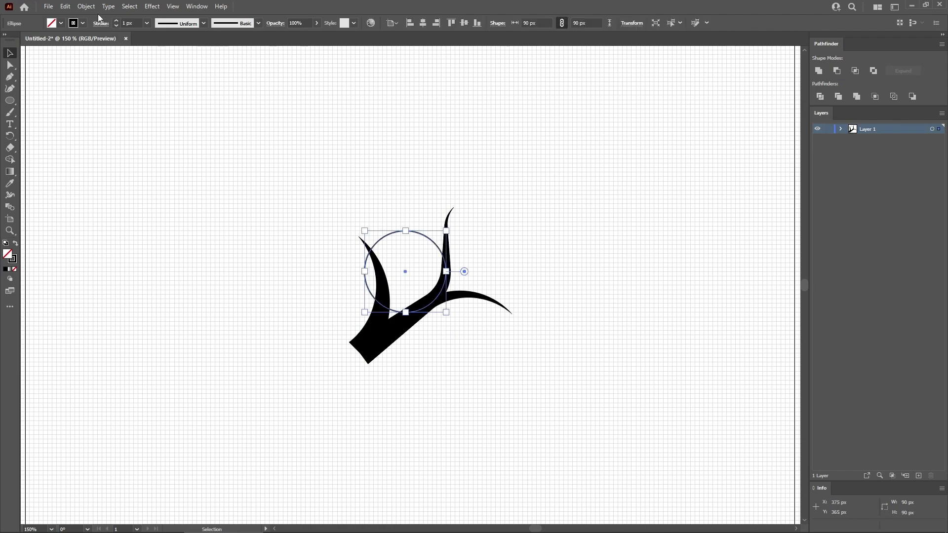
click(87, 7)
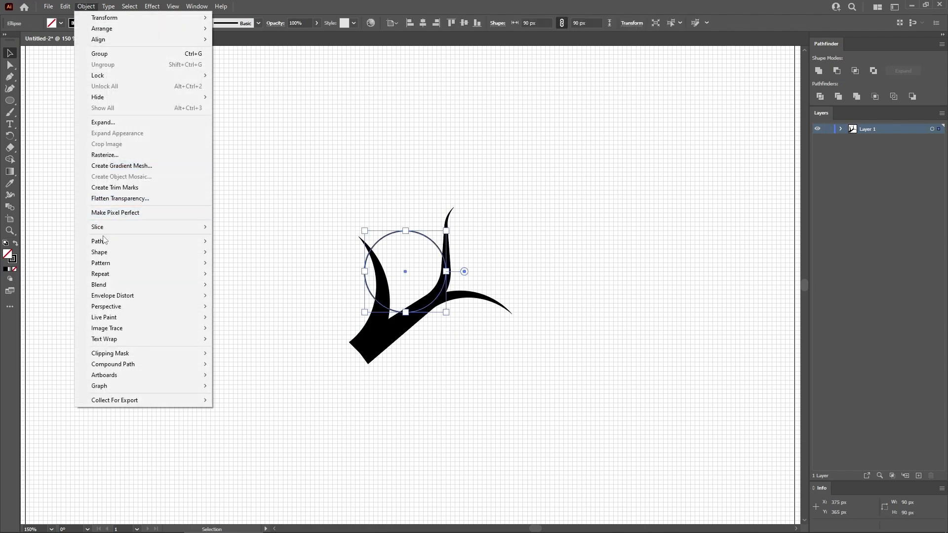
mouse_move(141, 242)
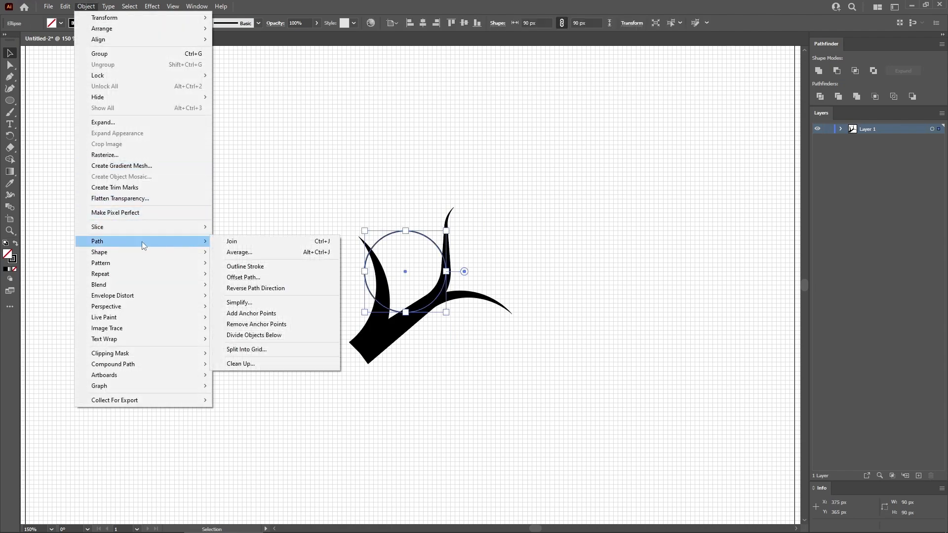
click(277, 312)
click(11, 65)
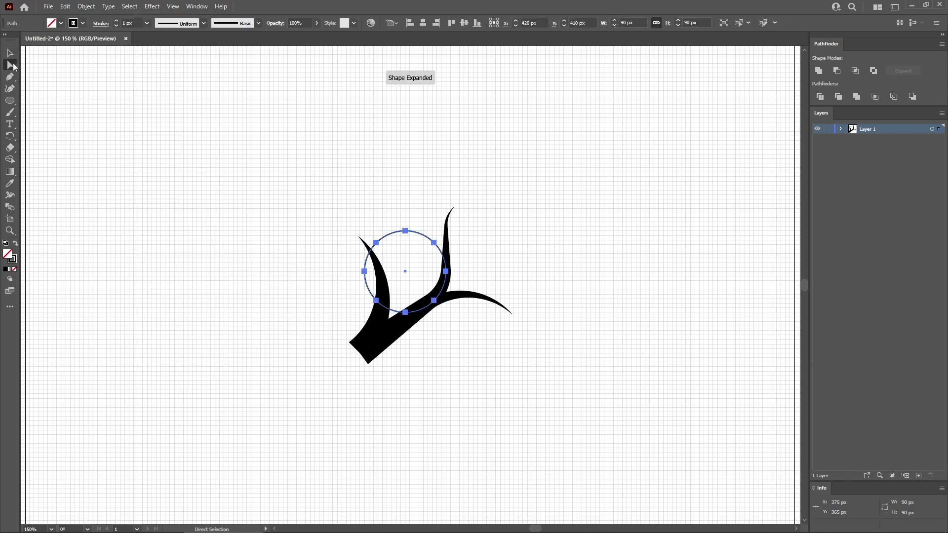
click(376, 243)
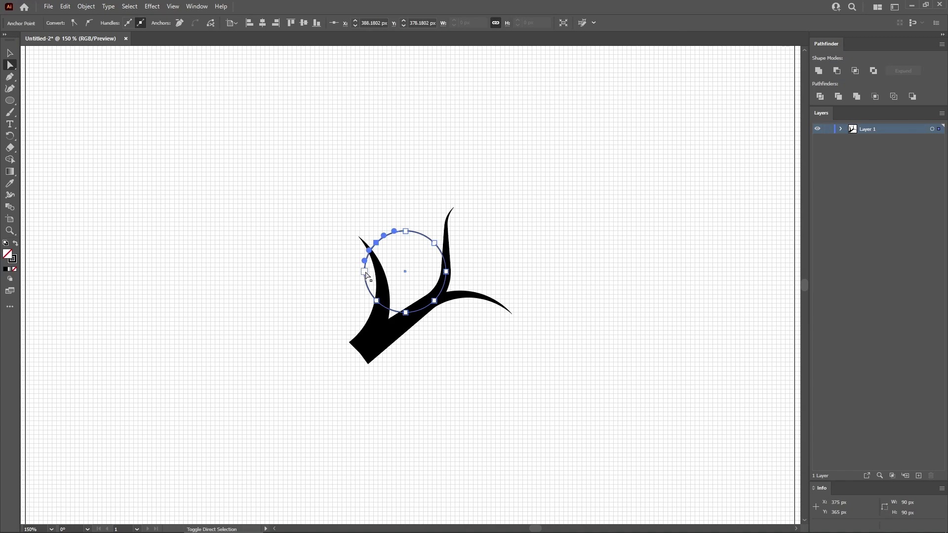
shift+click(364, 272)
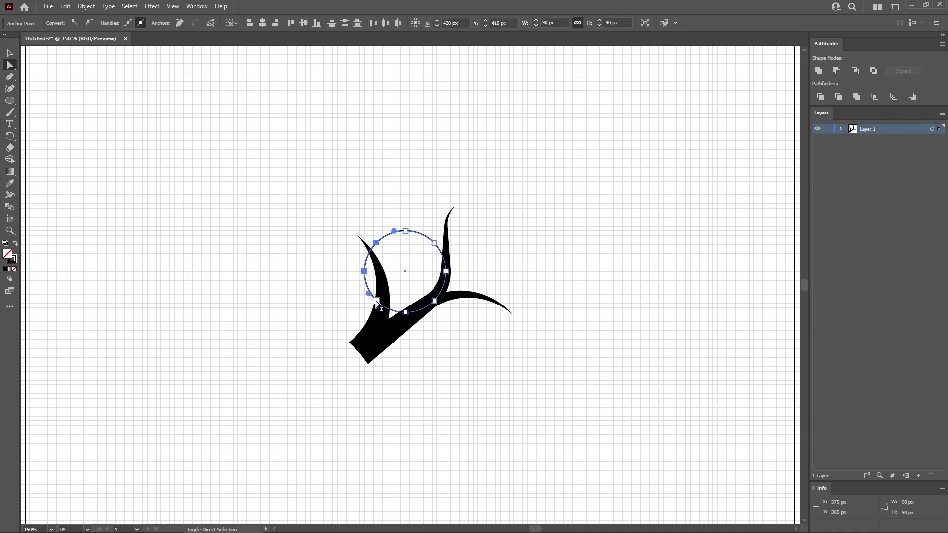
shift+click(376, 301)
shift+click(405, 313)
shift+click(434, 302)
key(Delete)
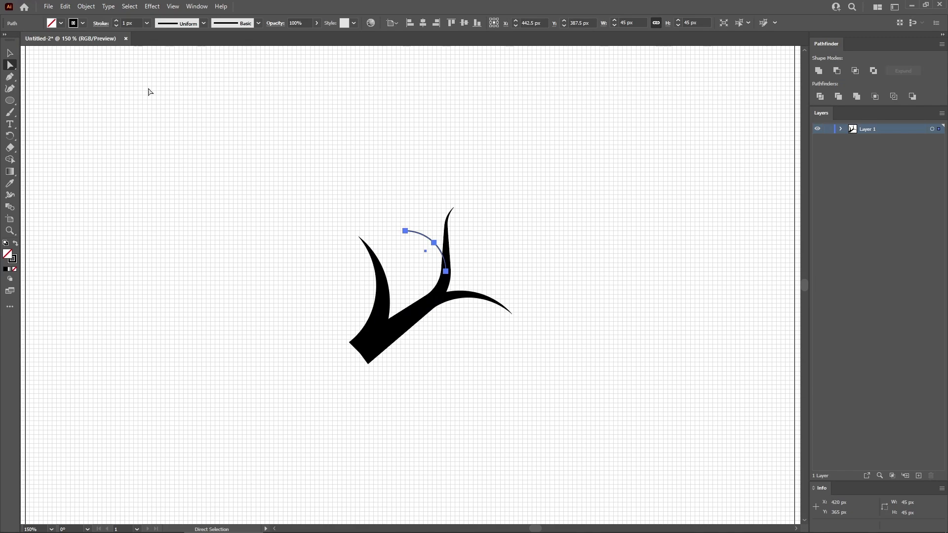
Give the remaining upper-right arc a 10 px stroke with the triangular width profile
click(126, 26)
key(Return)
click(101, 24)
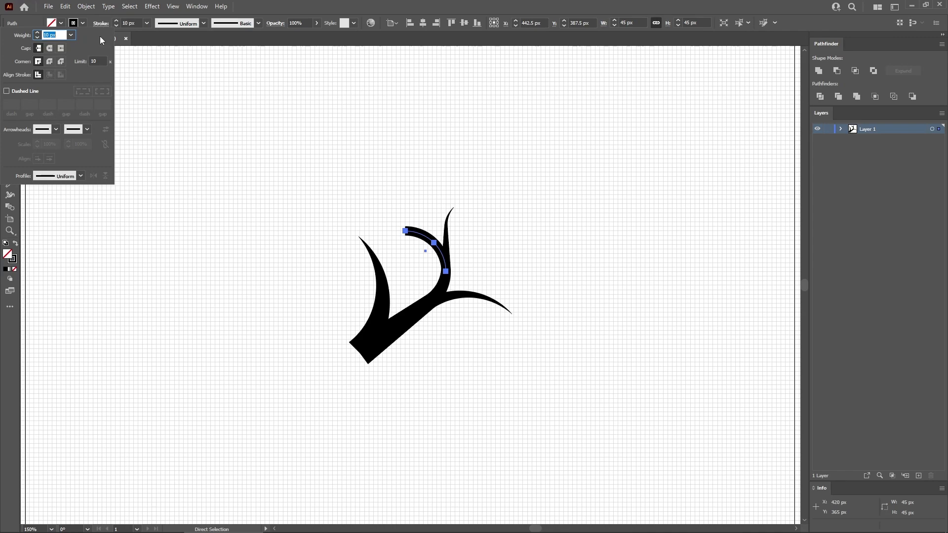
click(71, 176)
click(66, 250)
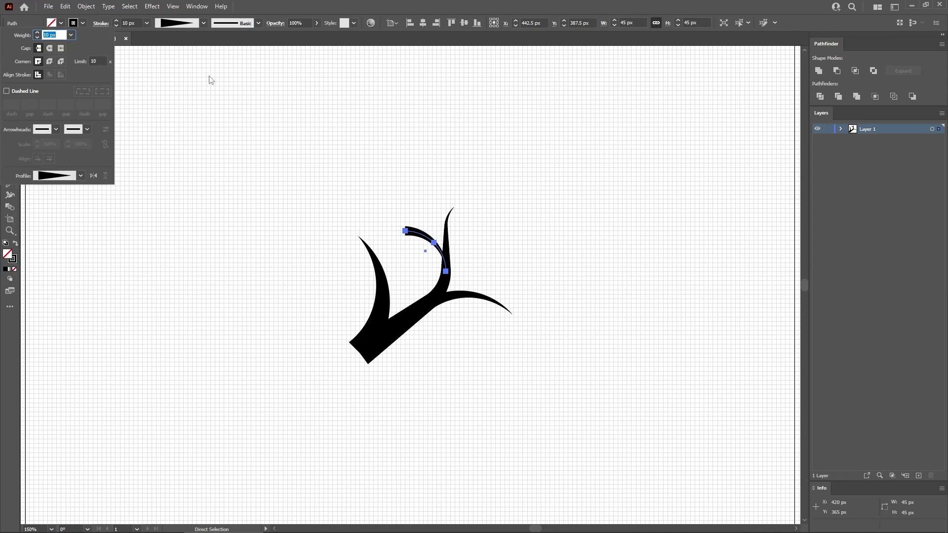
click(209, 43)
Reverse the small arc's path direction so that it tapers toward its upper-left end
click(86, 6)
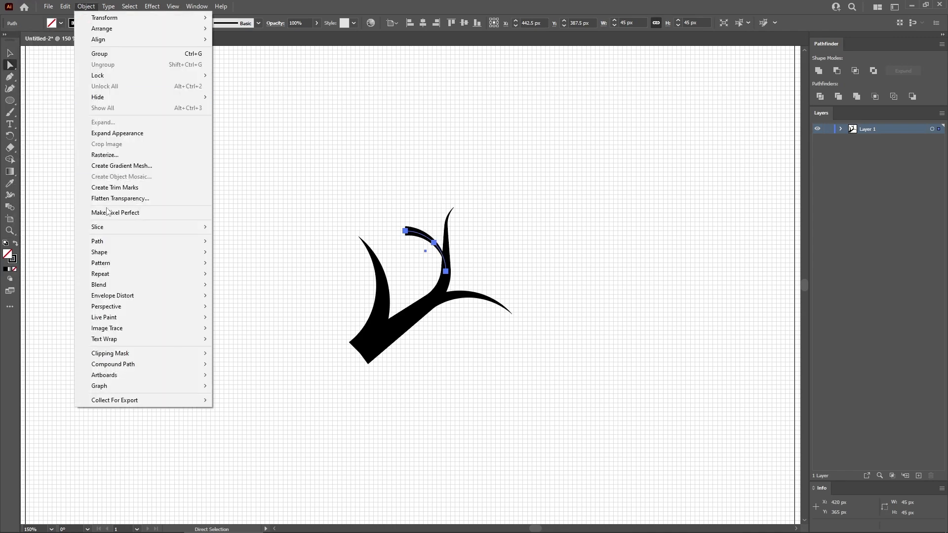
mouse_move(108, 240)
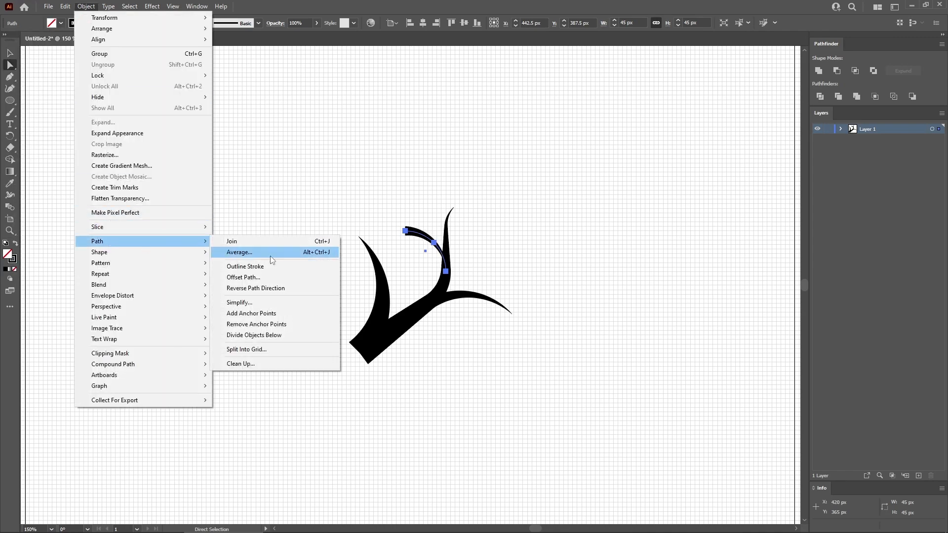
click(268, 288)
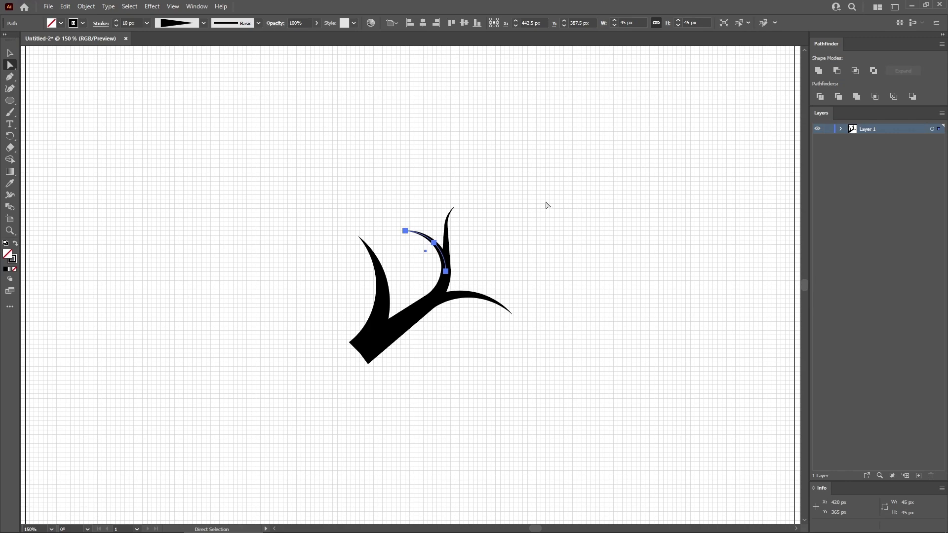
Outline the strokes of all the antler pieces and unite them into a single shape
drag(554, 164, 265, 423)
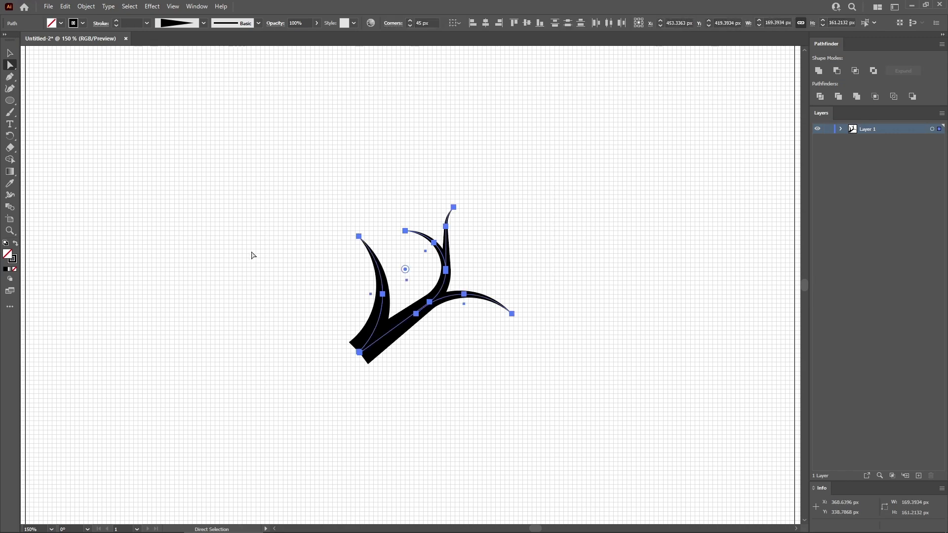
click(89, 6)
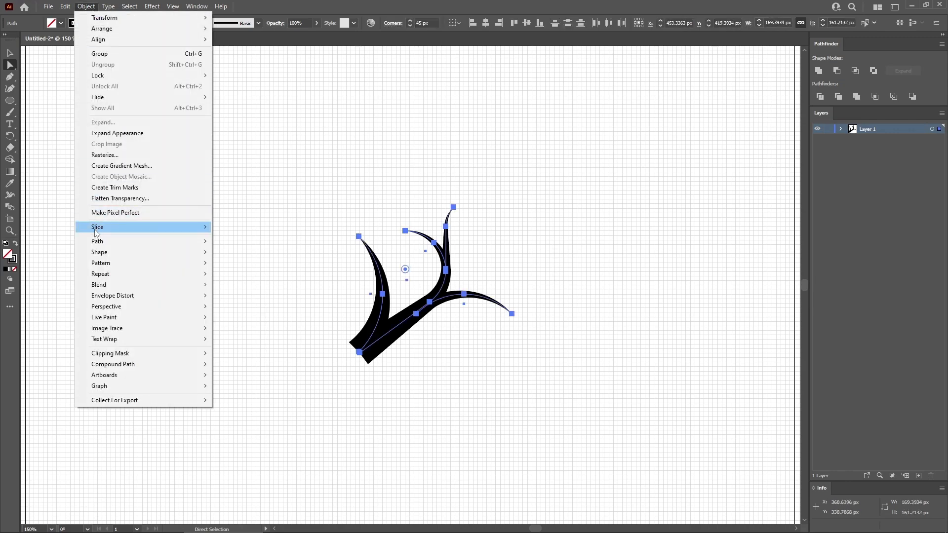
mouse_move(148, 241)
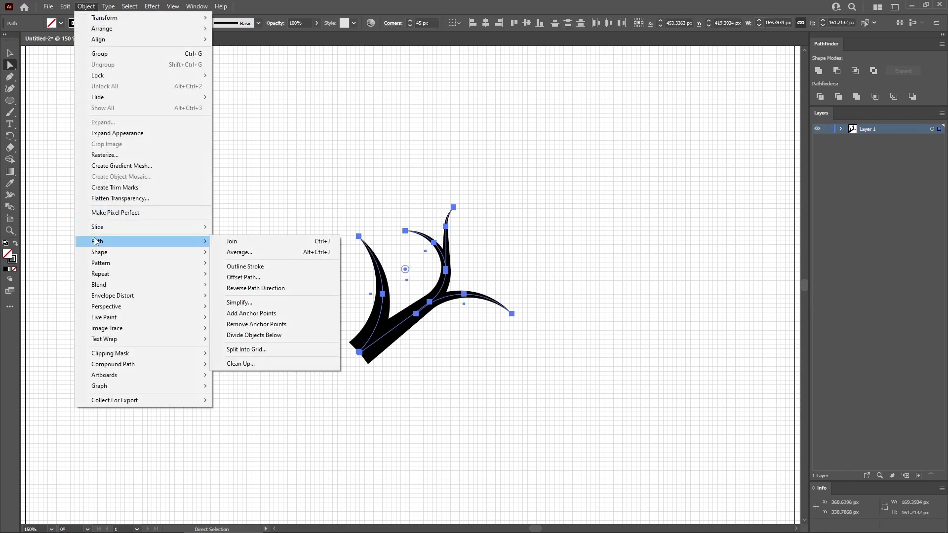
click(245, 269)
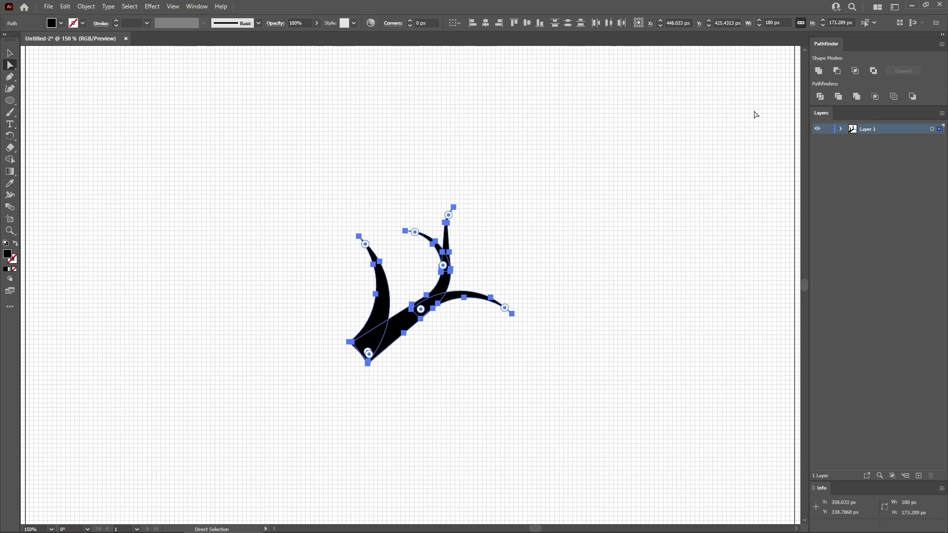
click(818, 71)
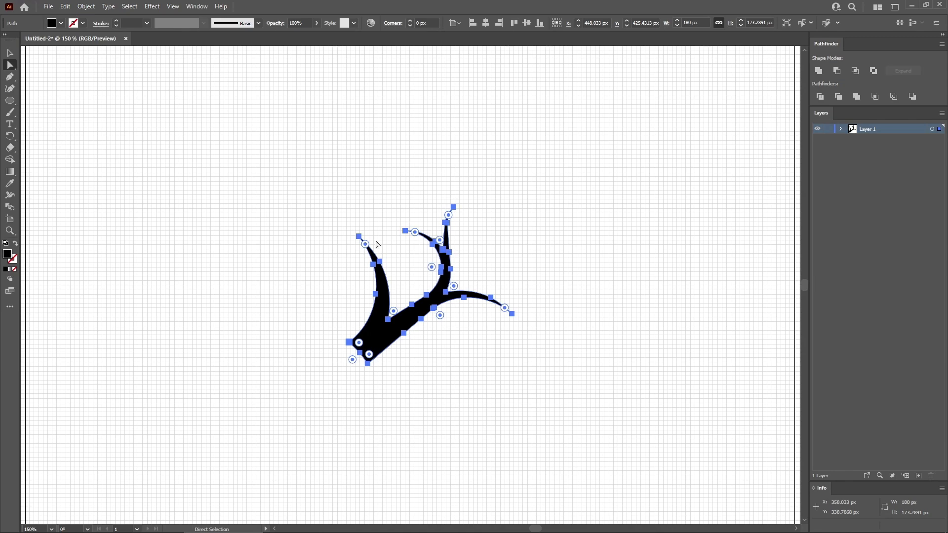
Round the four pointed tips of the antler with a 1 px corner radius
click(358, 236)
shift+click(405, 231)
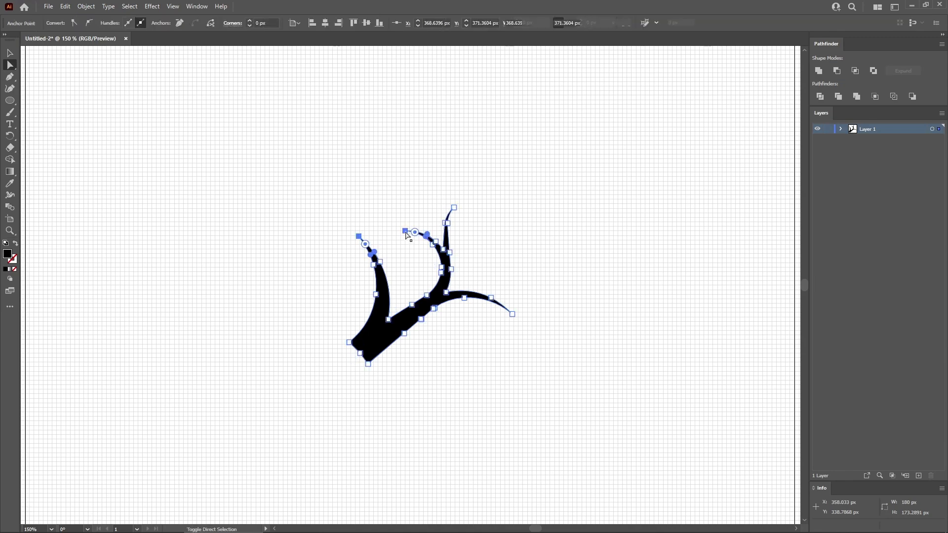
shift+click(454, 208)
shift+click(512, 314)
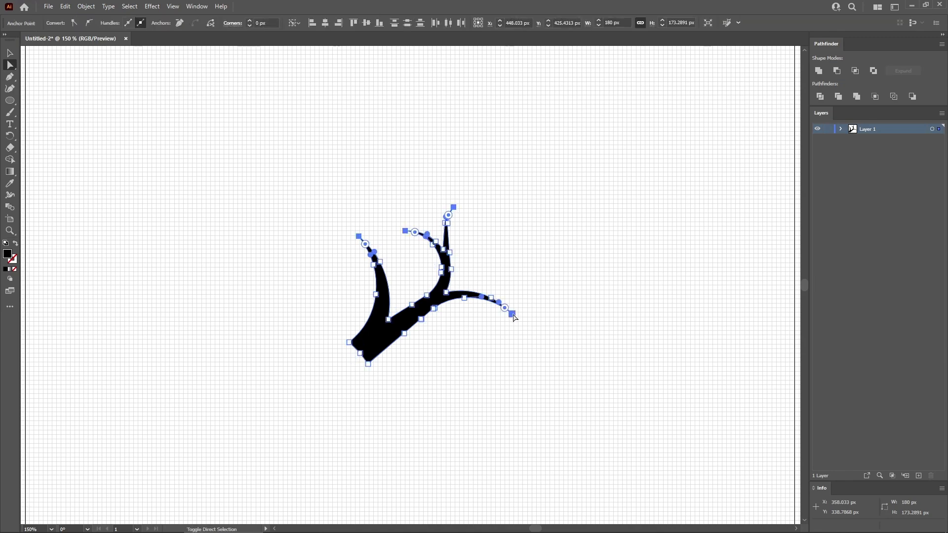
click(270, 22)
text(1)
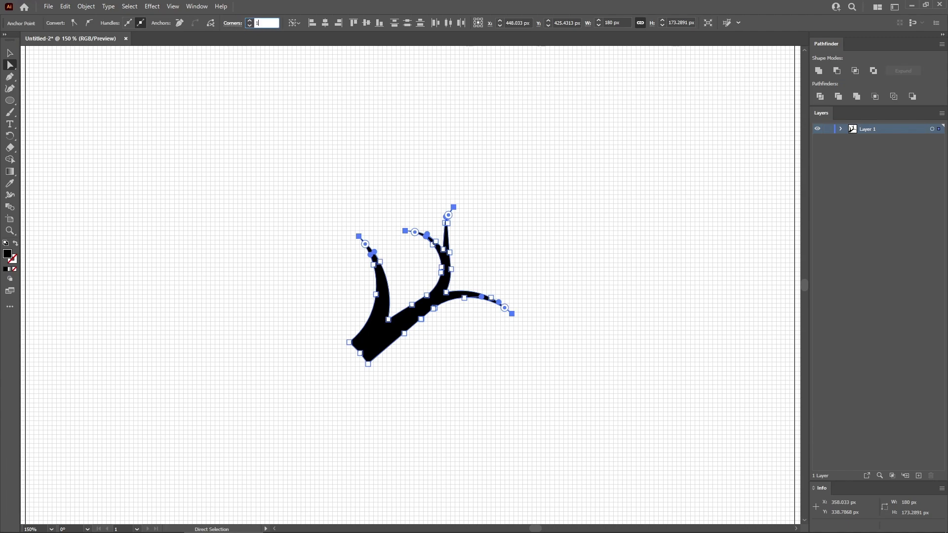
key(Return)
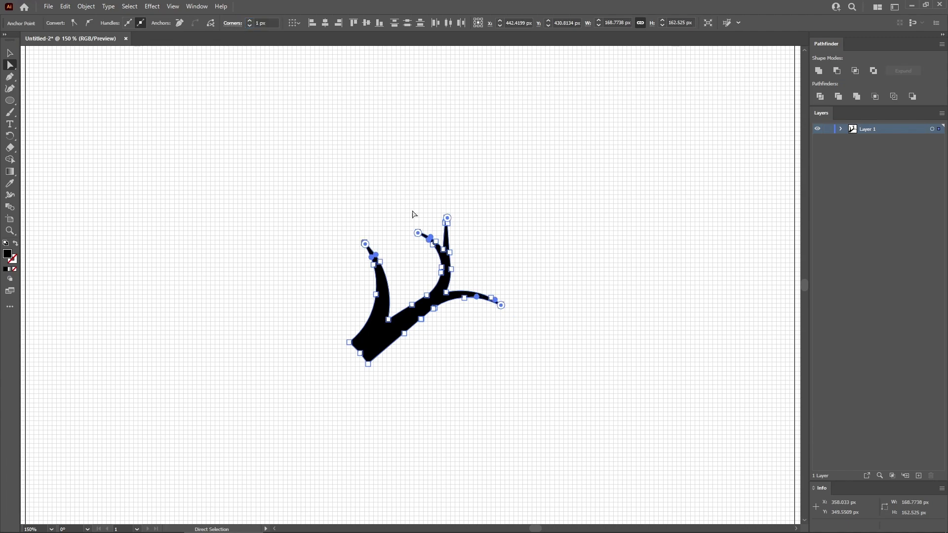
Round the notch between the two upper tines to 3 px and the notch above the right-hand tine to 6 px
click(444, 251)
click(267, 22)
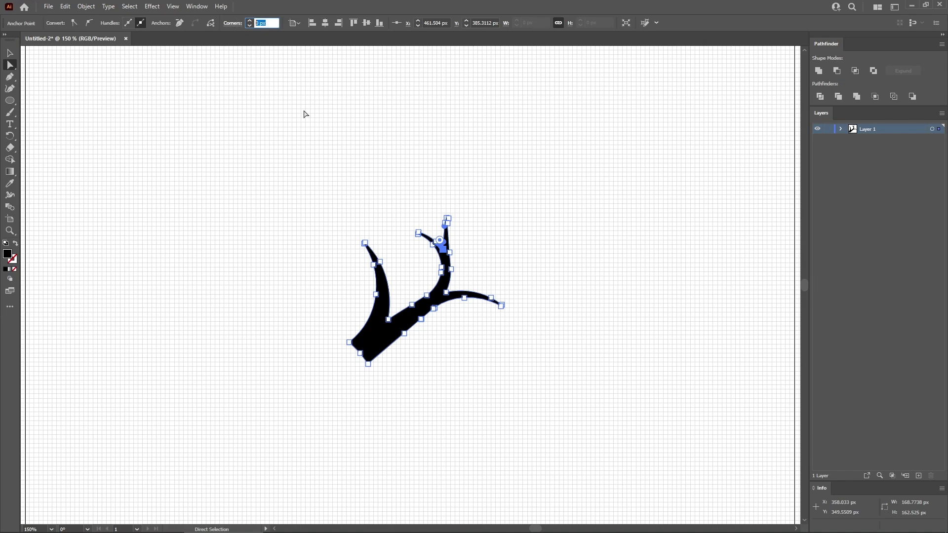
text(3)
key(Return)
click(446, 294)
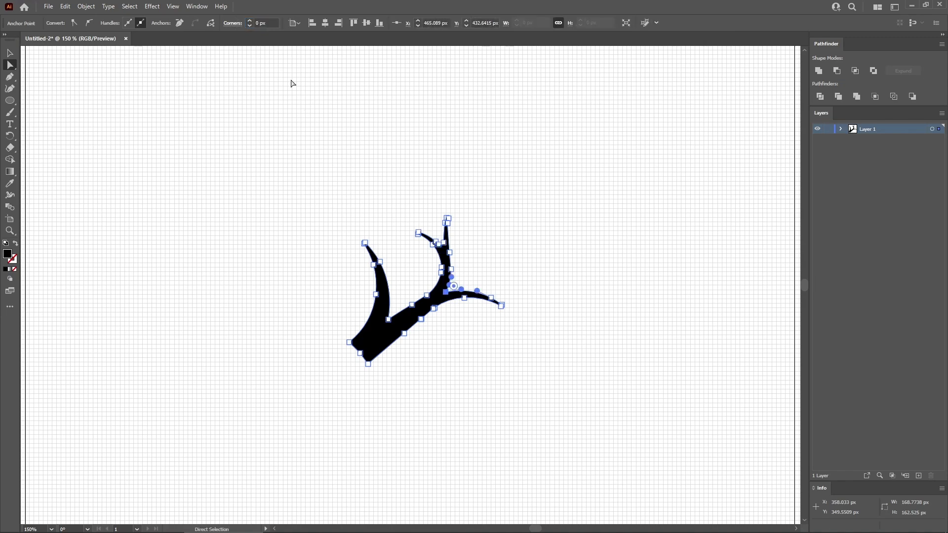
click(267, 23)
text(6)
key(Return)
Round the inner corner between the large left tine and the main beam to 9 px, and deselect the antler
click(389, 320)
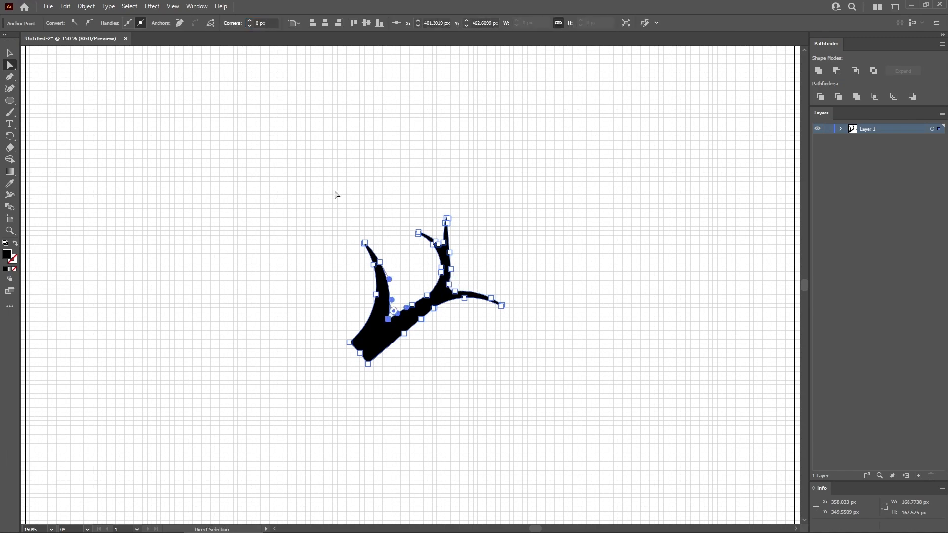
click(270, 23)
text(9)
key(Return)
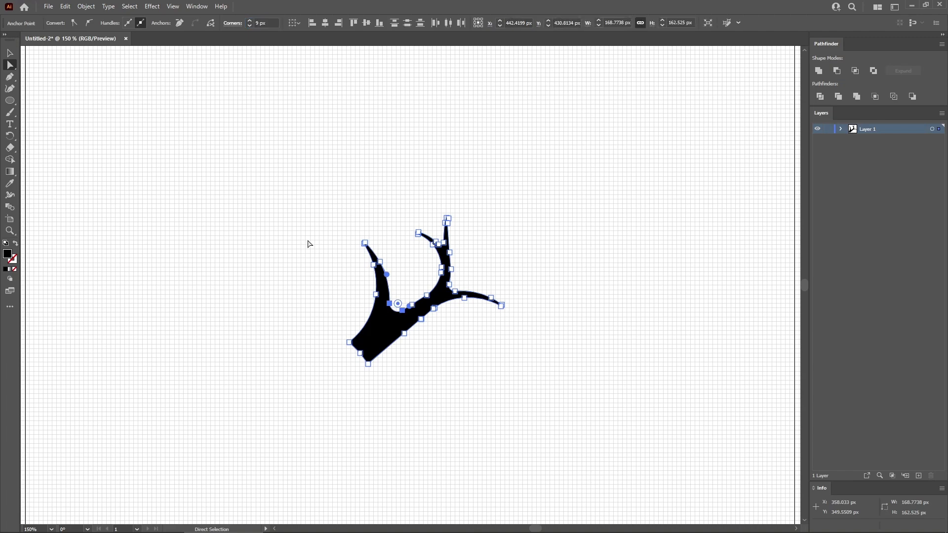
click(308, 245)
Apply a Transform effect to the antler with 1 copy, Reflect X and a horizontal move of -210 px
click(383, 333)
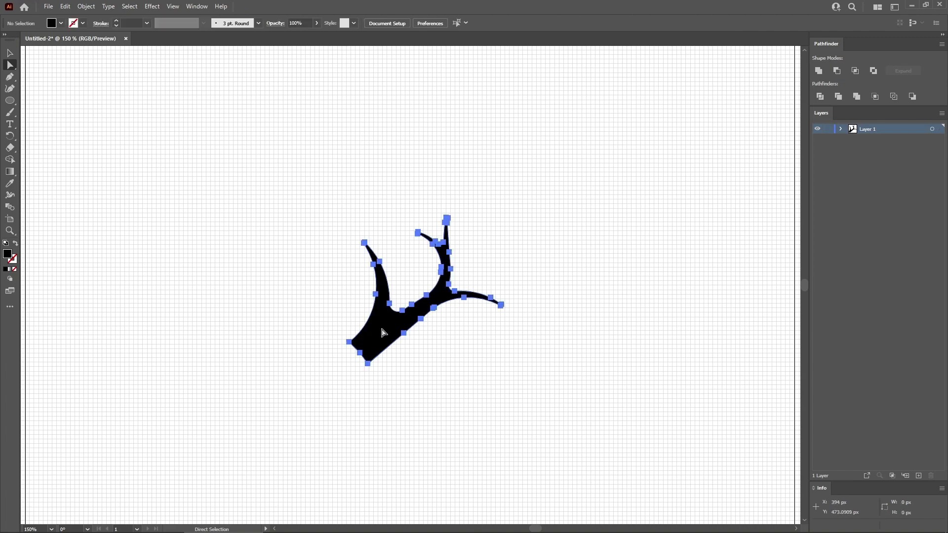
click(153, 7)
mouse_move(198, 86)
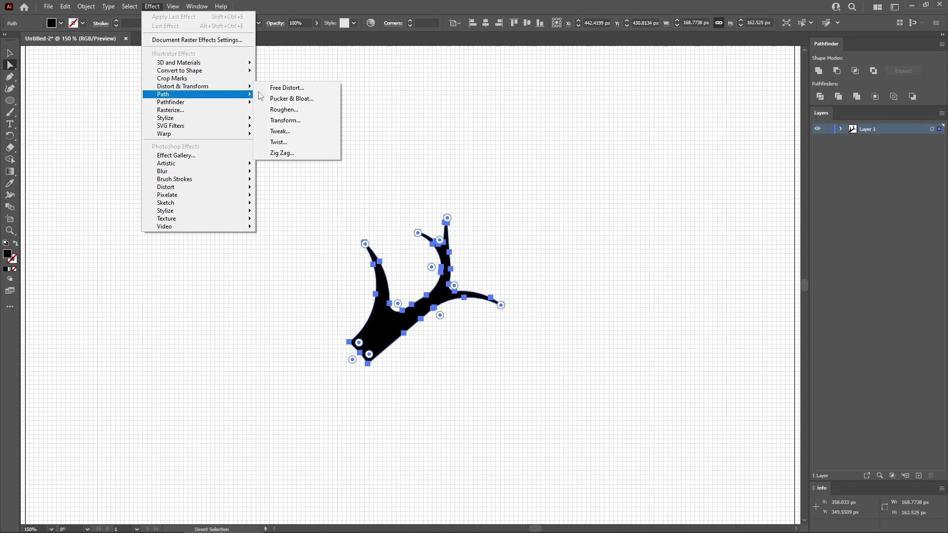
click(283, 120)
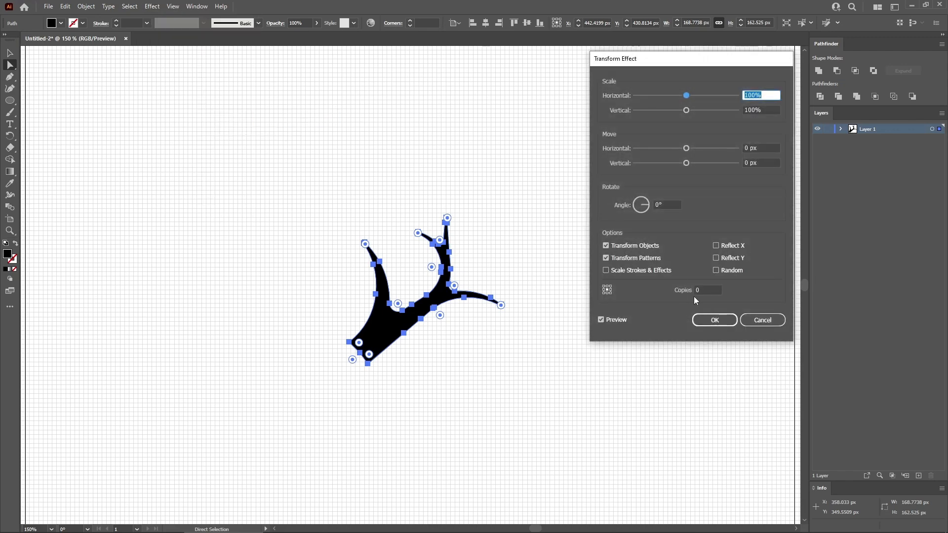
click(676, 289)
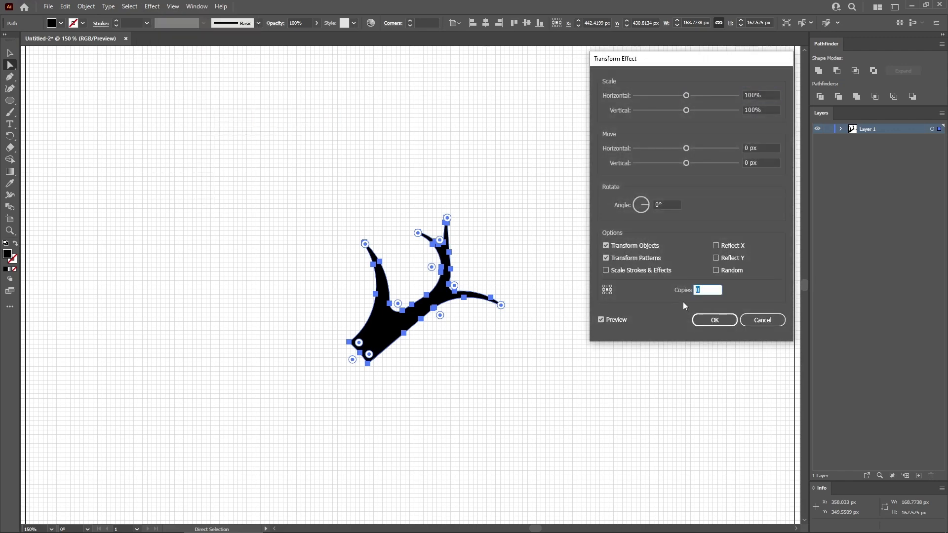
click(716, 246)
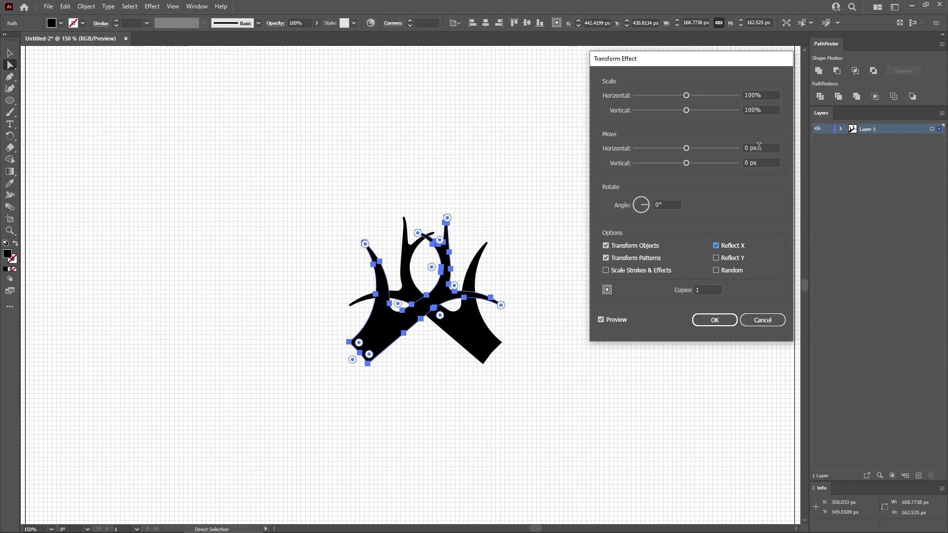
click(759, 147)
text(-210)
click(758, 162)
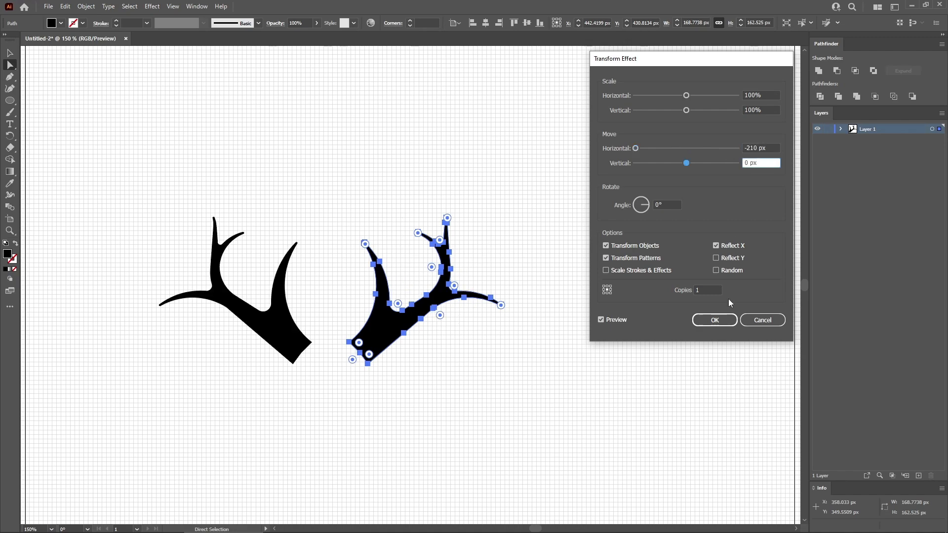
click(715, 320)
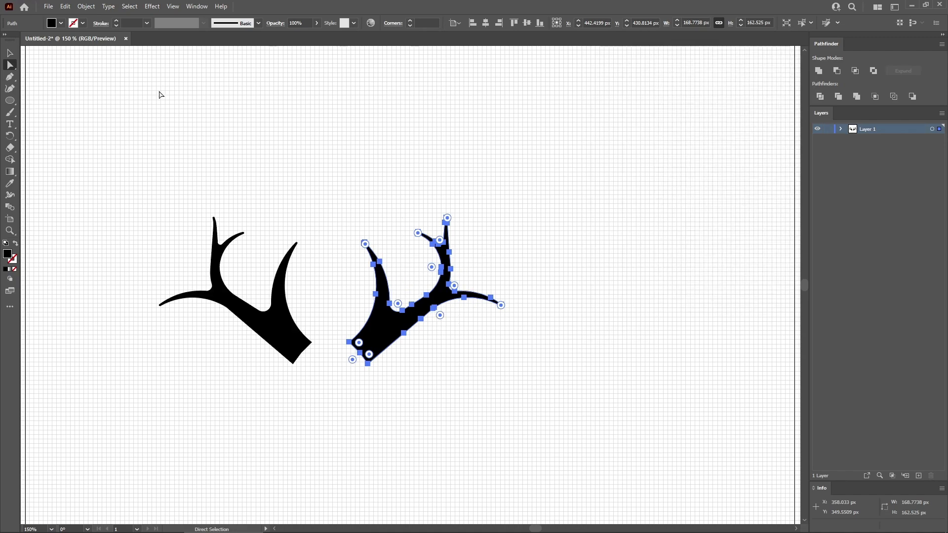
Expand the appearance of the mirrored antlers into real paths and deselect them
click(86, 6)
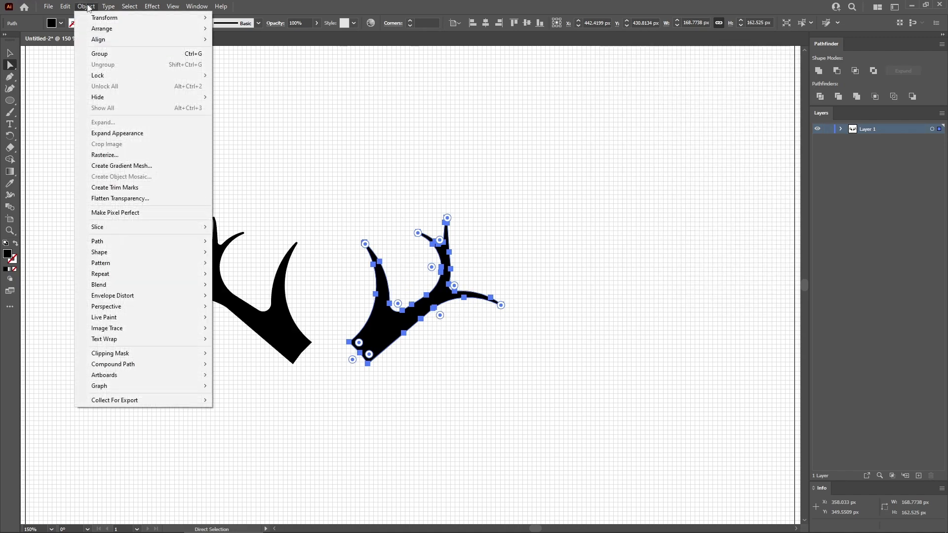
click(121, 133)
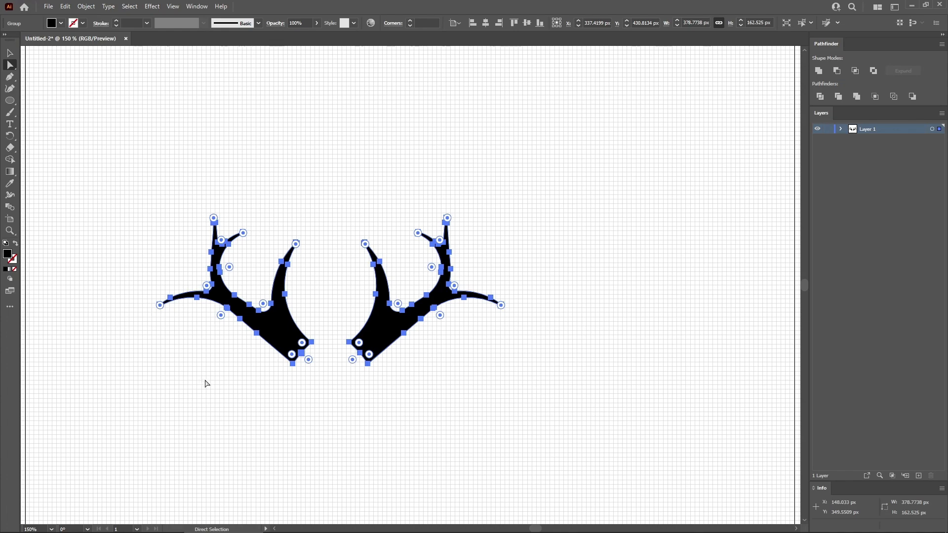
key(ctrl+equal)
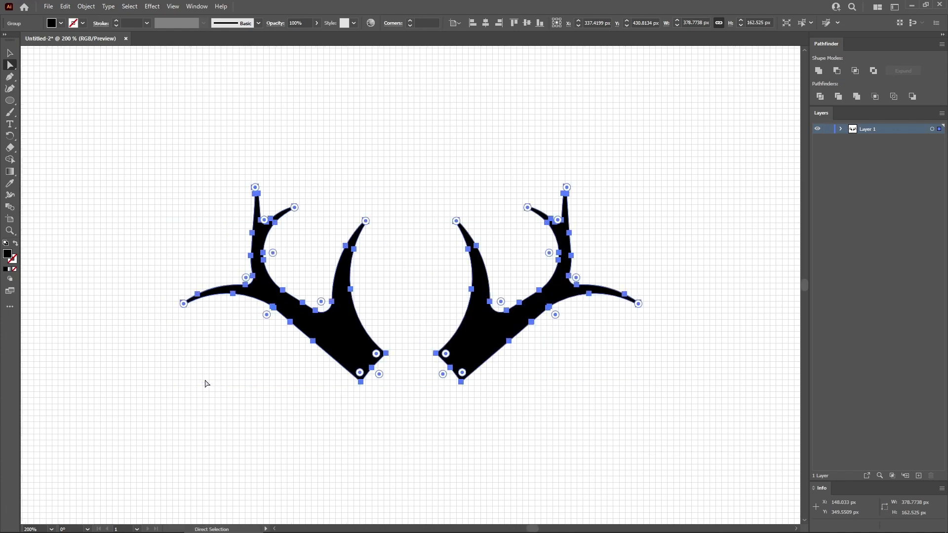
scroll(216, 393, down, 2)
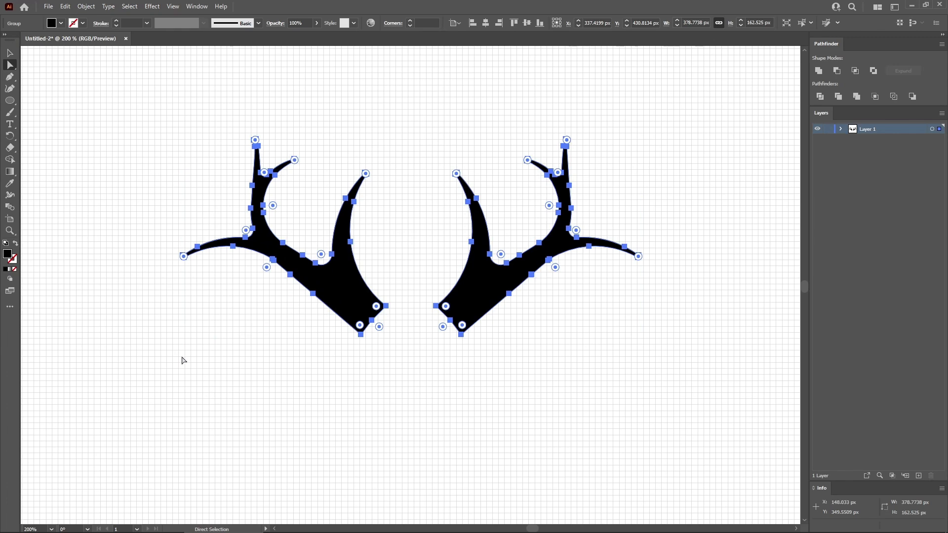
click(173, 343)
Create a 95 by 115 px ellipse and place it midway between the antlers, overlapping both of their bases
click(16, 101)
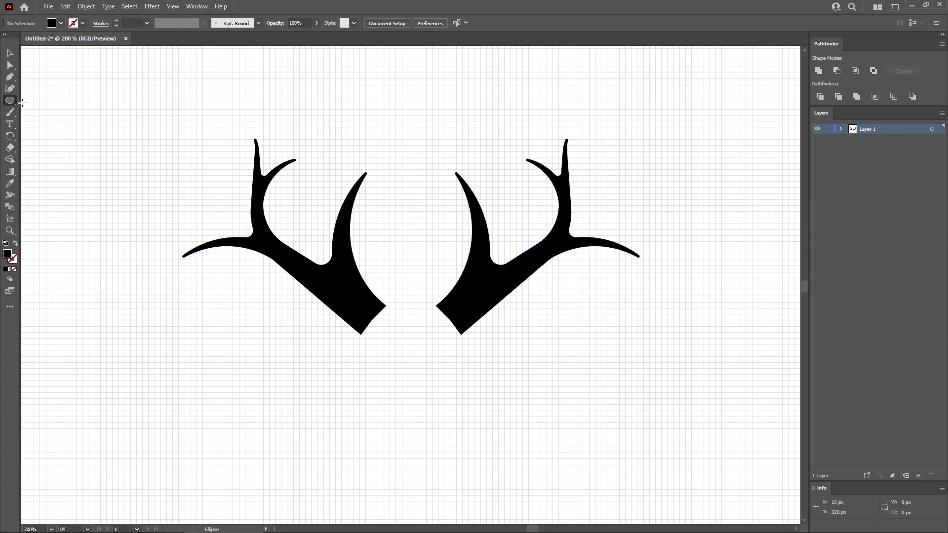
click(280, 197)
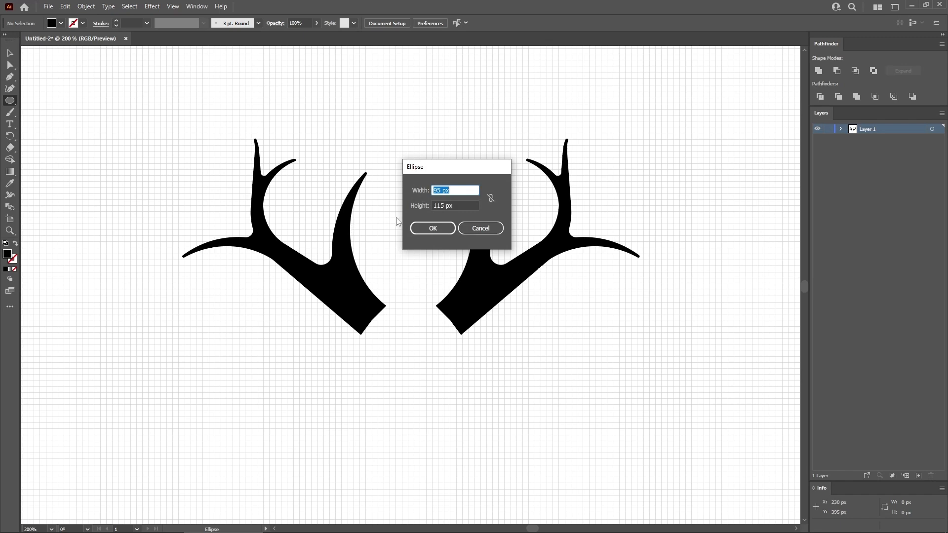
click(463, 207)
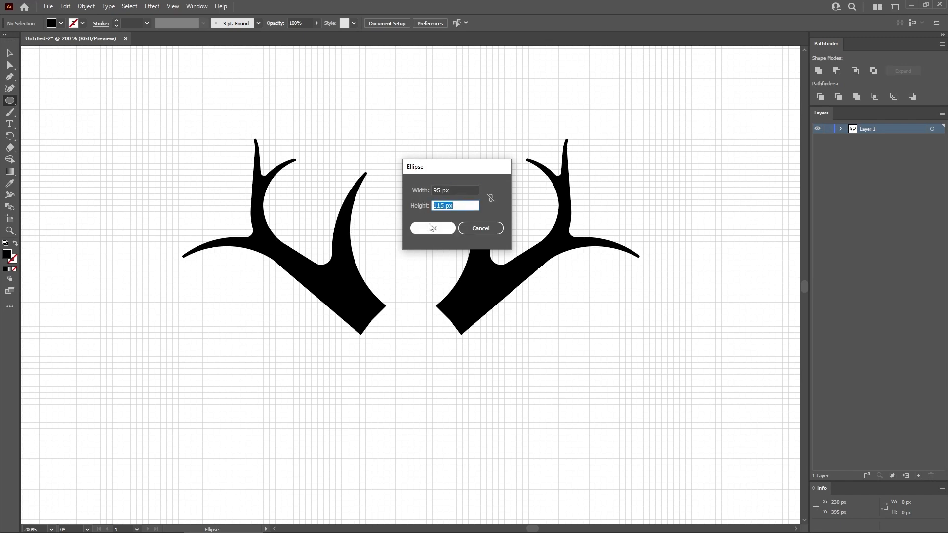
click(430, 229)
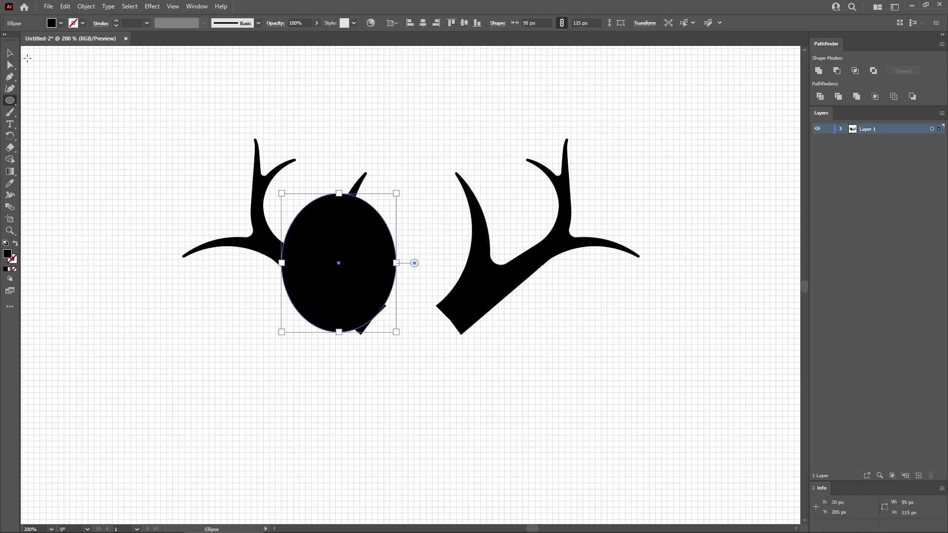
key(v)
drag(334, 235, 410, 331)
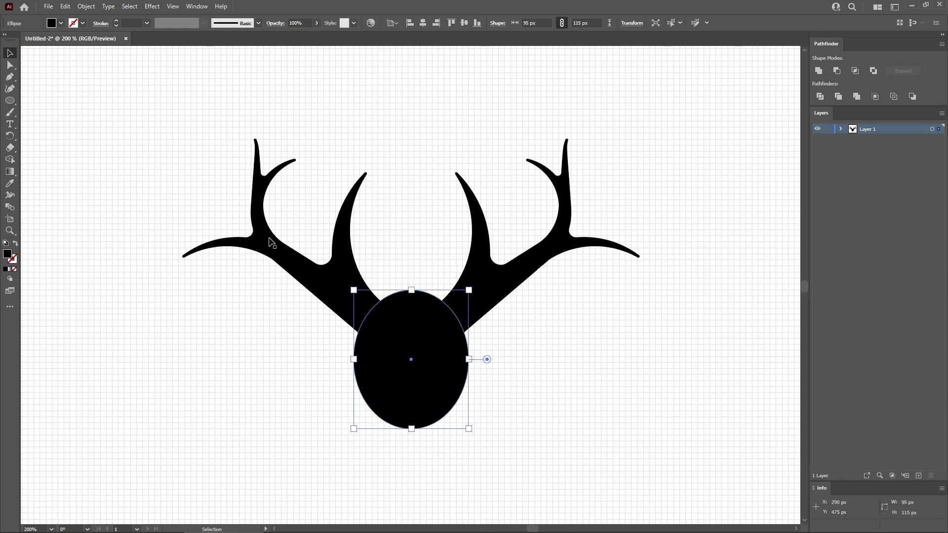
Create a 75 by 70 px rectangle starting just above the ellipse
drag(10, 100, 45, 100)
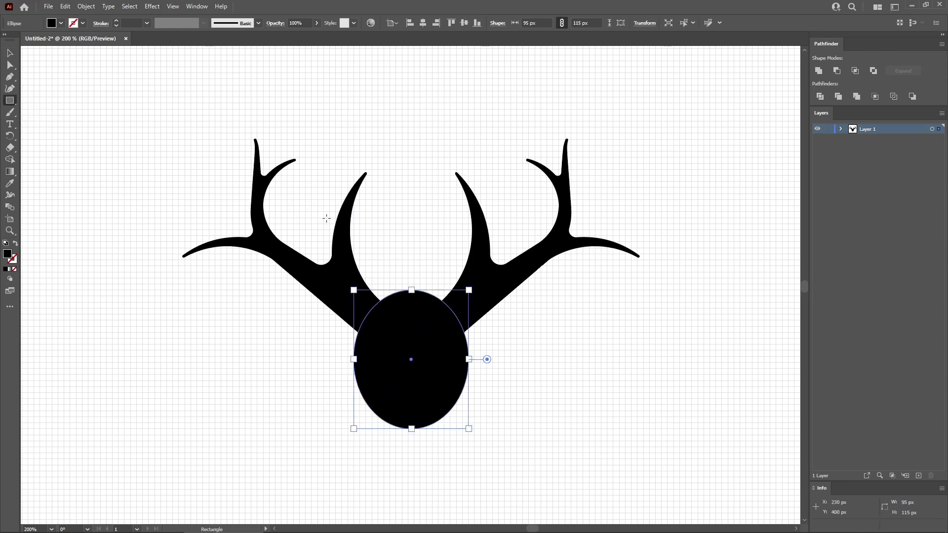
click(417, 249)
drag(382, 161, 361, 161)
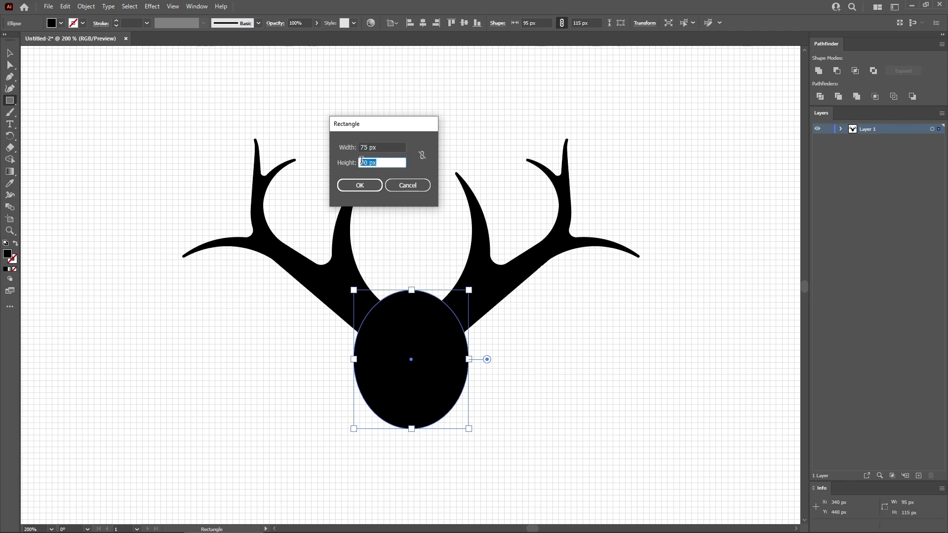
click(357, 186)
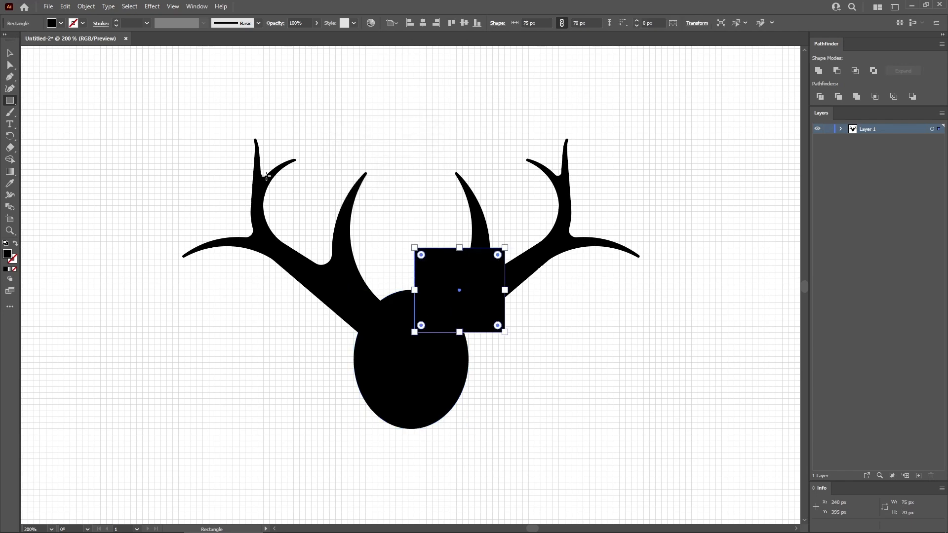
Move the rectangle over the ellipse's lower end and align the two shapes on their horizontal centers
click(10, 52)
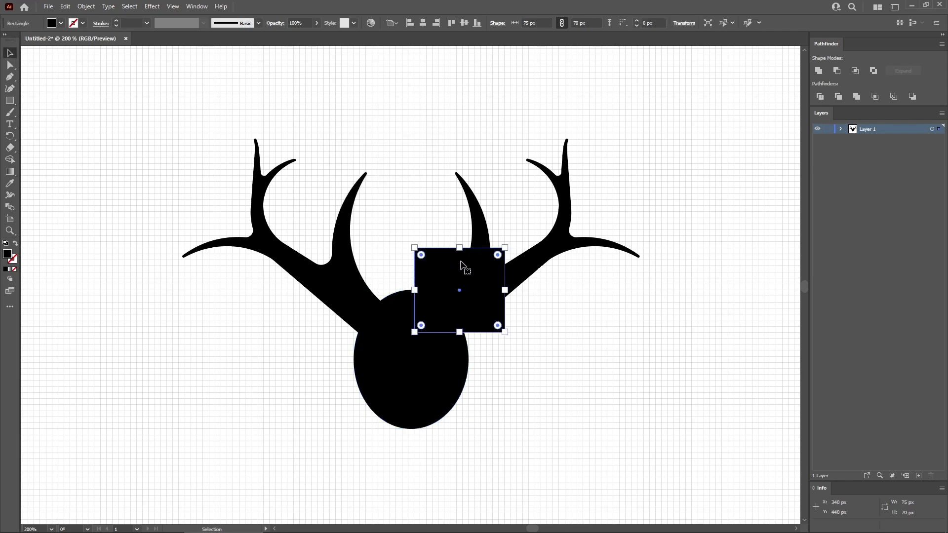
drag(460, 265, 446, 407)
drag(525, 375, 355, 423)
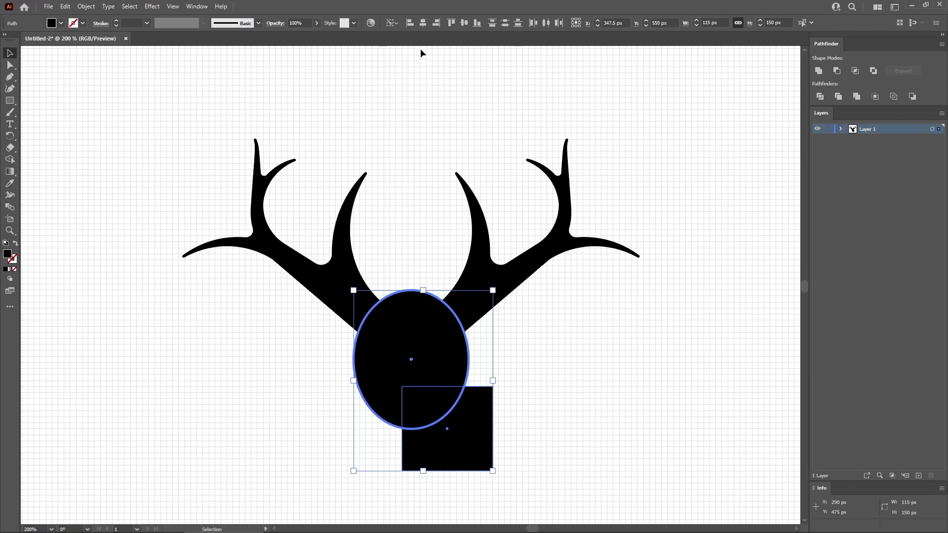
click(423, 24)
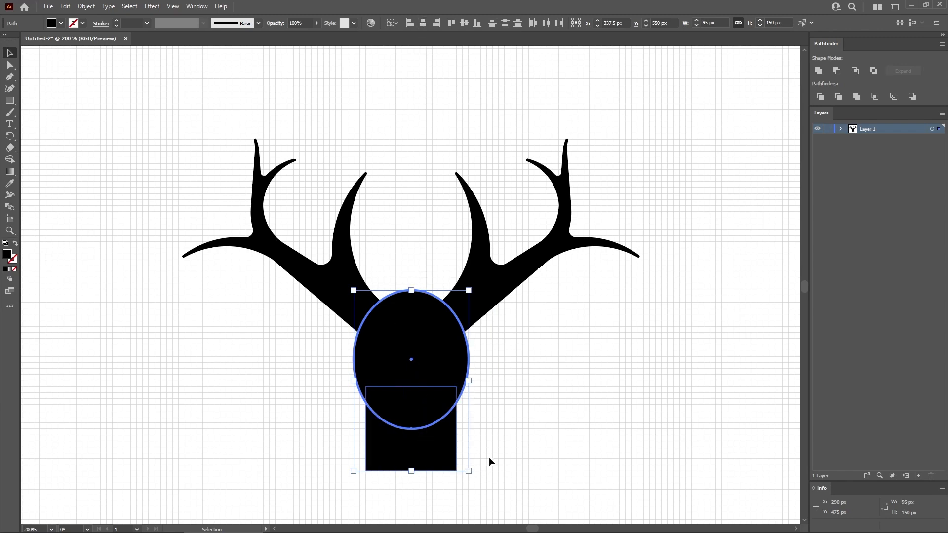
Taper the rectangle into a muzzle by moving each of its two lower corner points 20 px inward
click(496, 446)
click(401, 439)
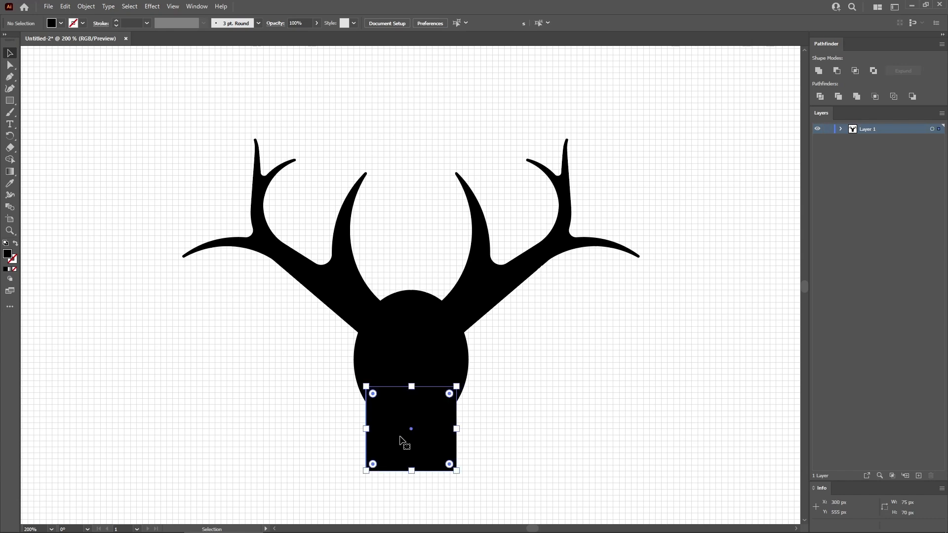
click(9, 65)
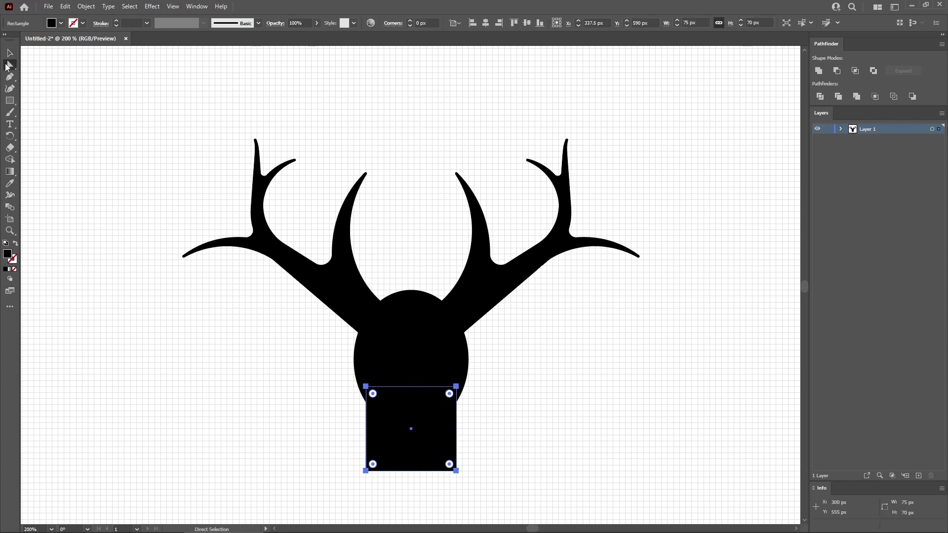
click(366, 471)
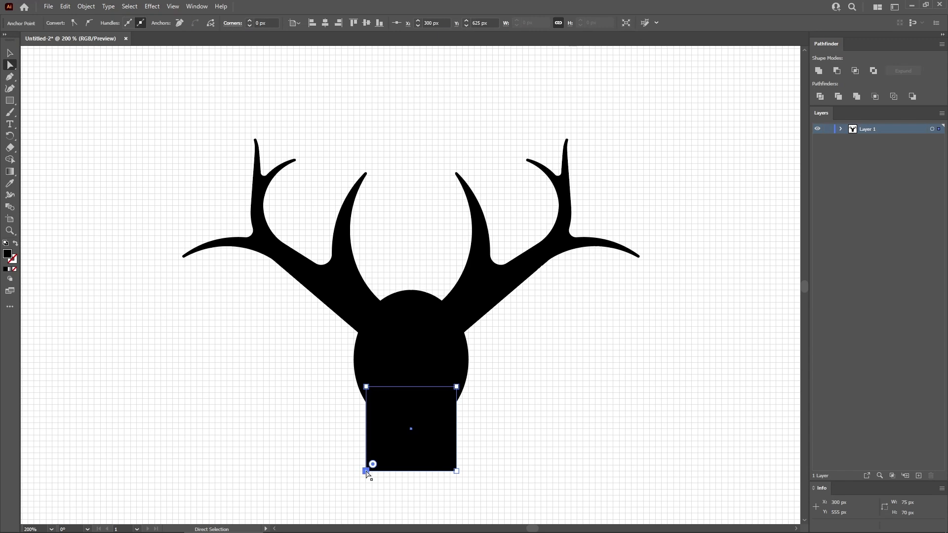
drag(367, 472, 390, 471)
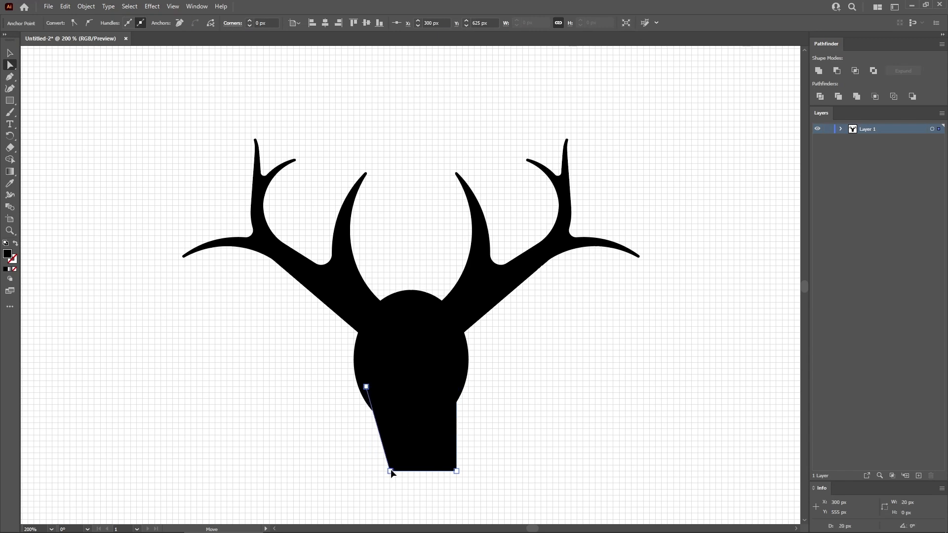
click(456, 471)
drag(456, 472, 432, 472)
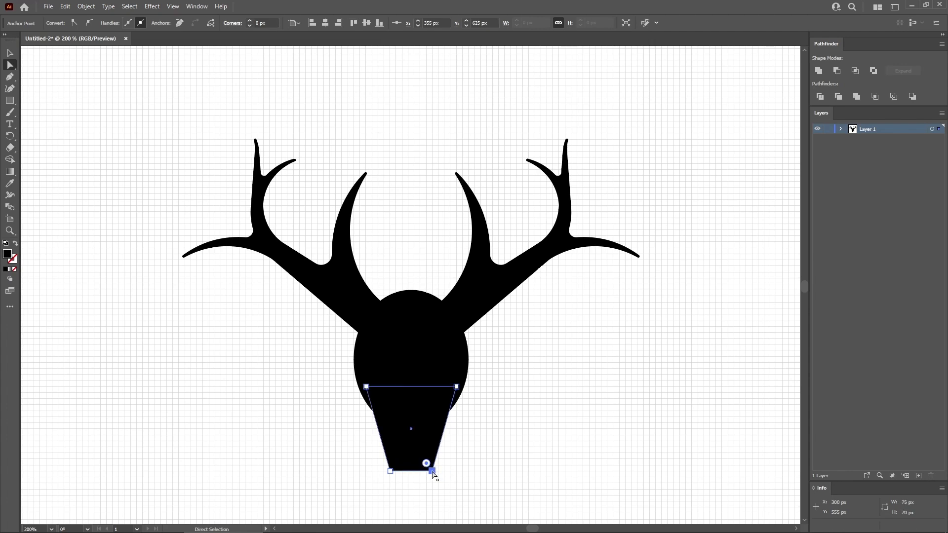
Create a 100 by 40 px ellipse and place it as the right ear, slightly overlapping the side of the head
click(10, 101)
click(47, 112)
click(377, 261)
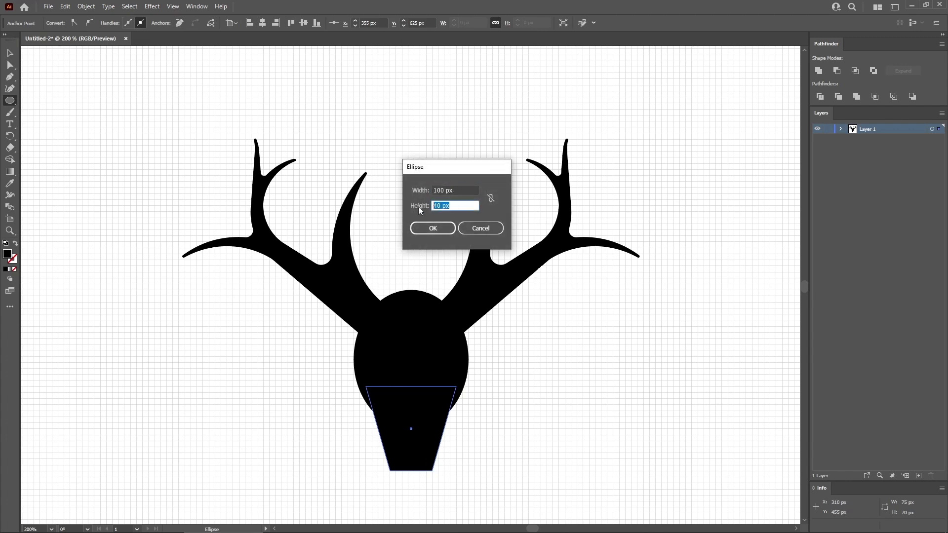
click(430, 230)
key(v)
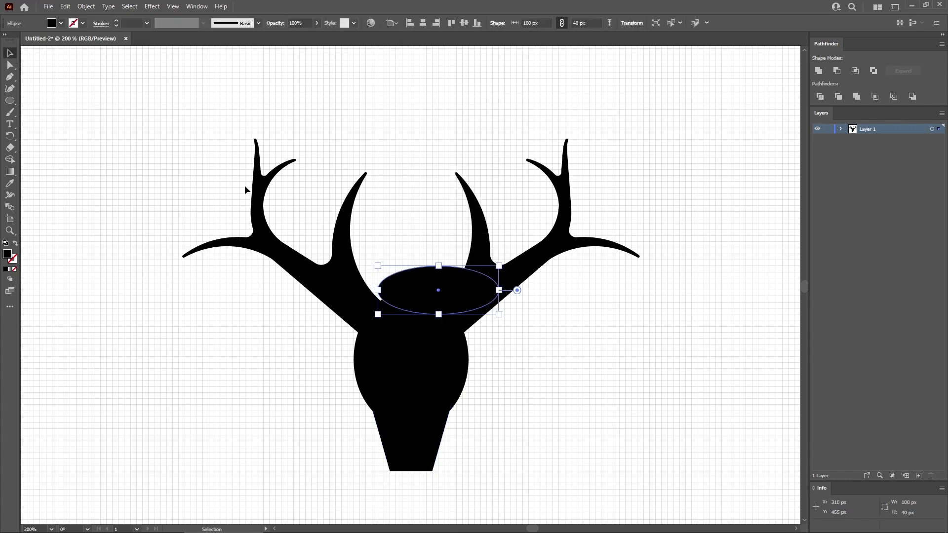
drag(439, 299, 500, 340)
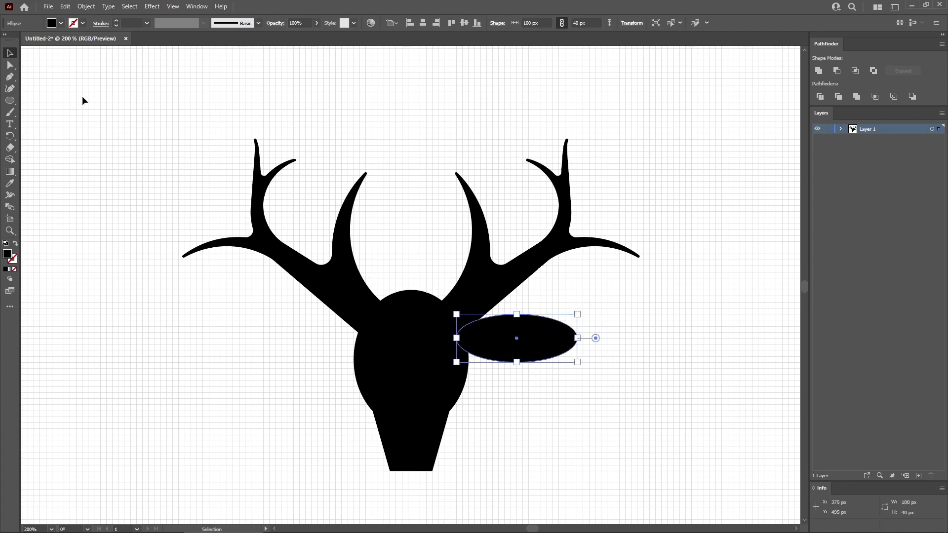
Convert the ear ellipse's two end points into sharp corners and duplicate the ear onto the opposite side of the head
drag(15, 78, 54, 89)
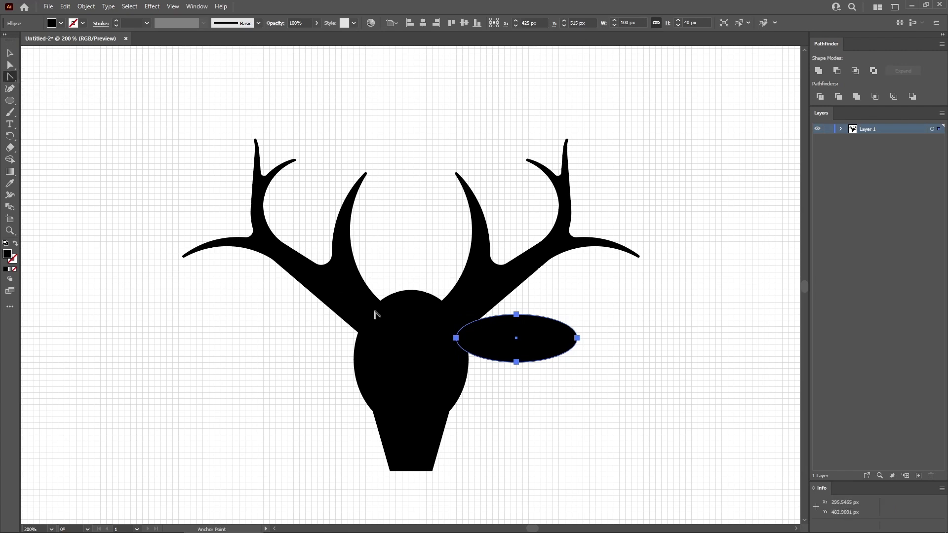
click(455, 338)
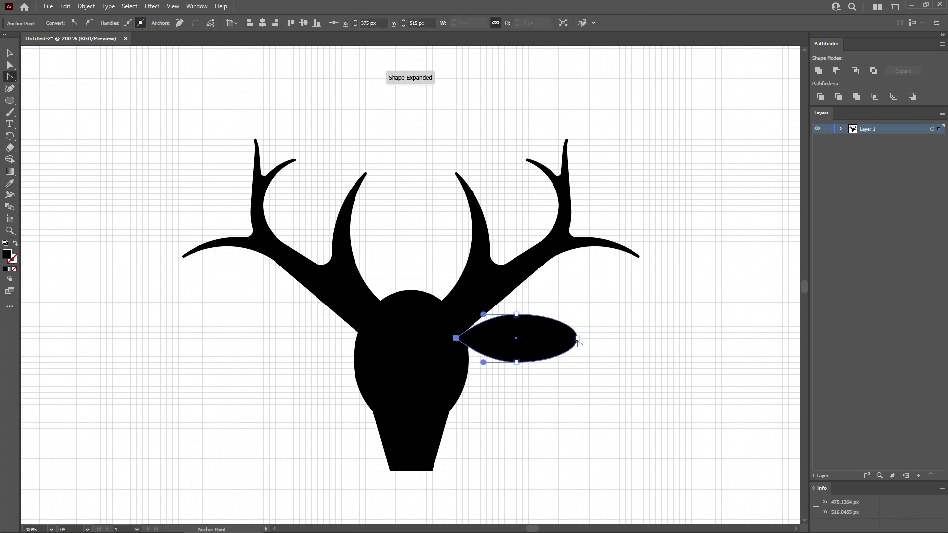
click(577, 338)
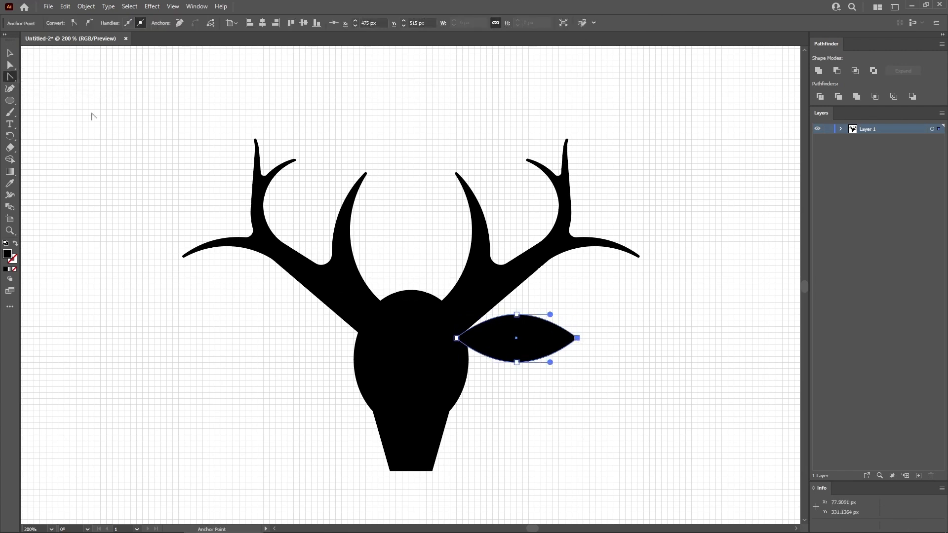
click(10, 53)
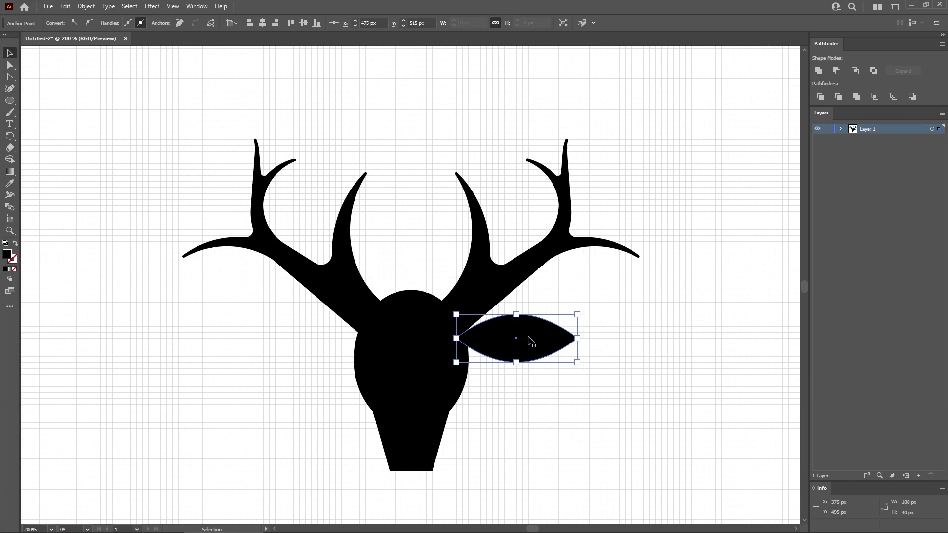
drag(527, 340, 314, 336)
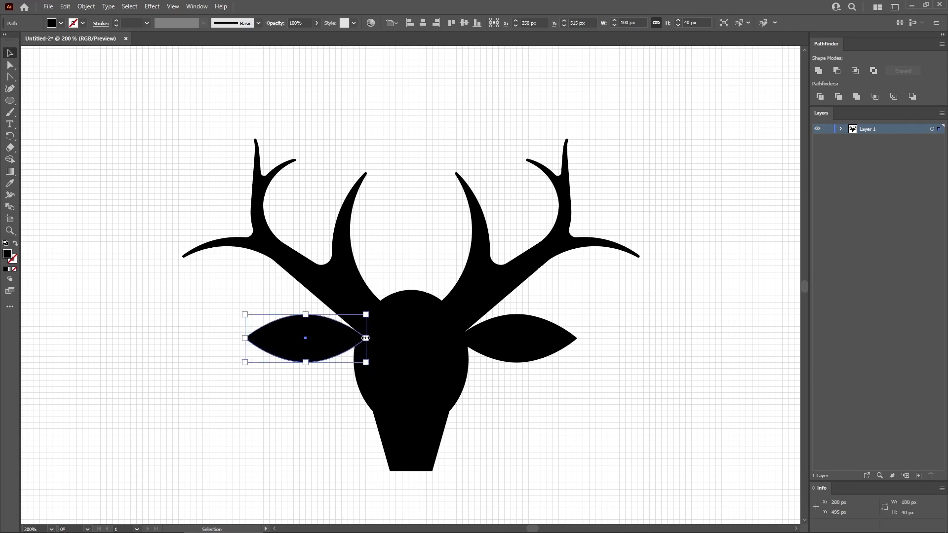
Select both ears, the head ellipse and the muzzle, and unite them into one shape
shift+click(421, 393)
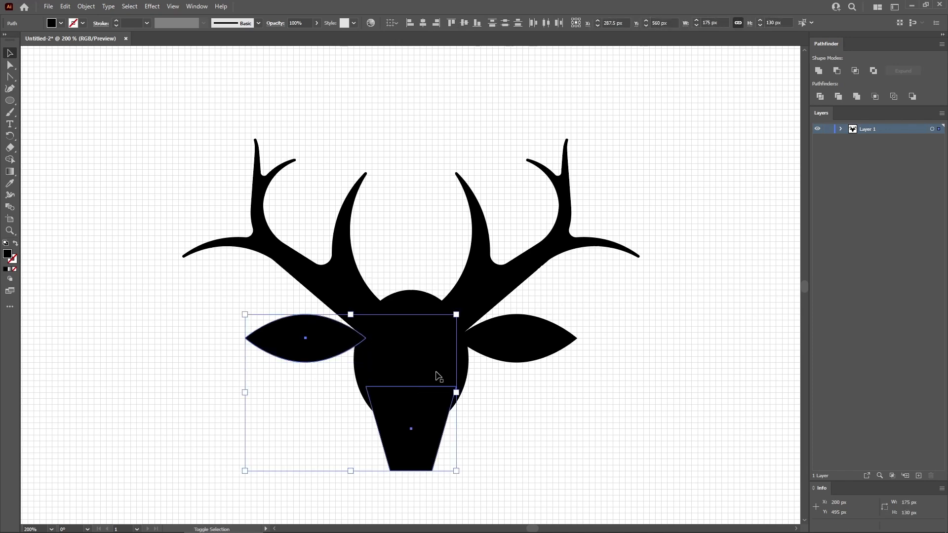
shift+click(439, 375)
shift+click(513, 350)
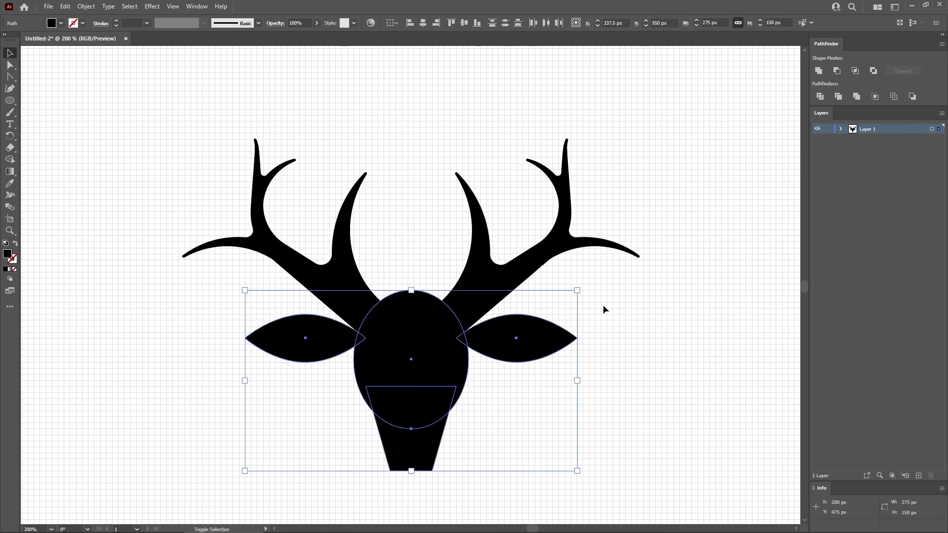
click(819, 72)
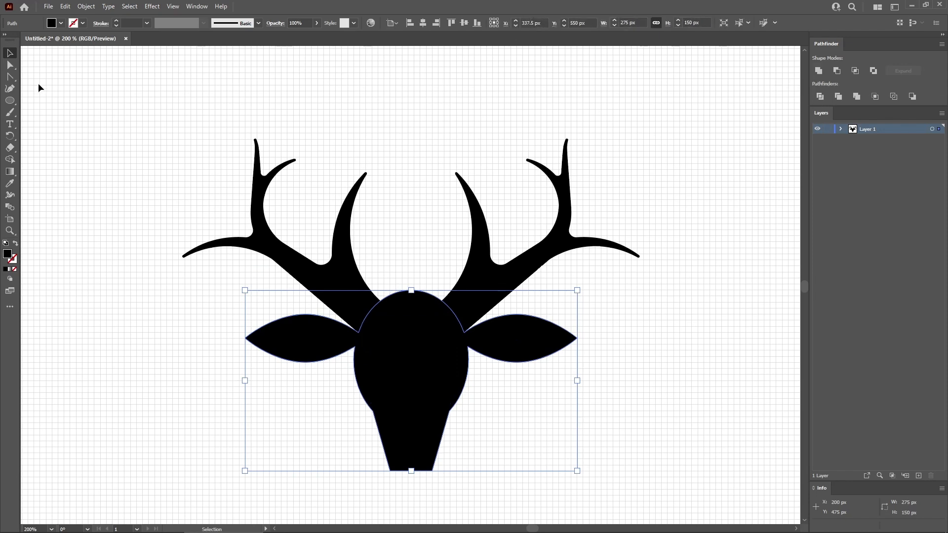
Round the four muzzle corners: the two at its lower end and the two where it meets the head
click(10, 65)
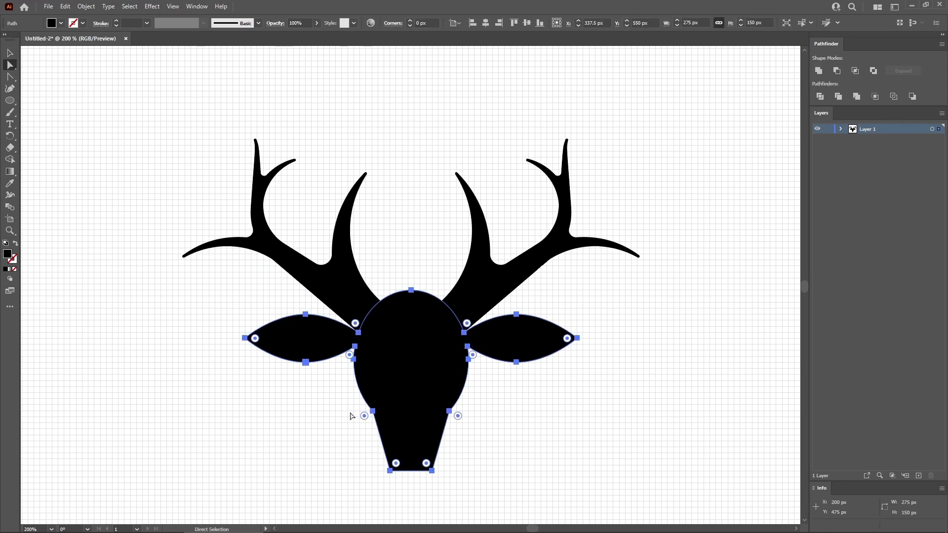
drag(508, 507, 332, 401)
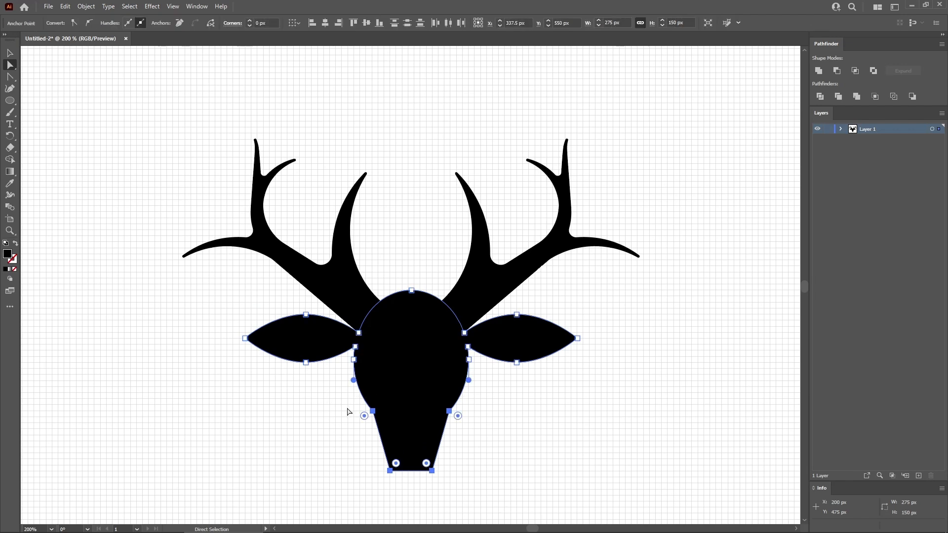
click(257, 23)
key(Return)
Round both ear tips and both corners where the ears' lower edges meet the head with a 5 px radius
click(245, 338)
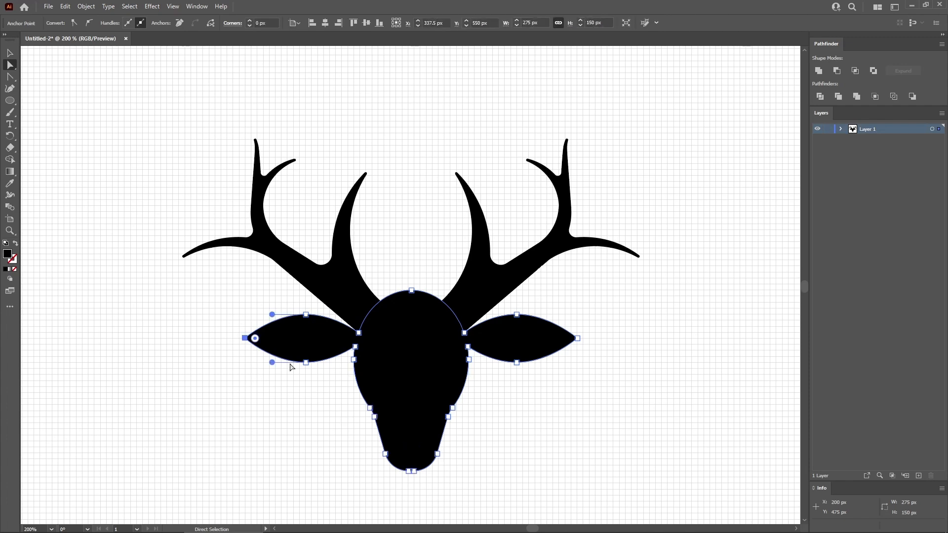
shift+click(576, 338)
shift+click(468, 347)
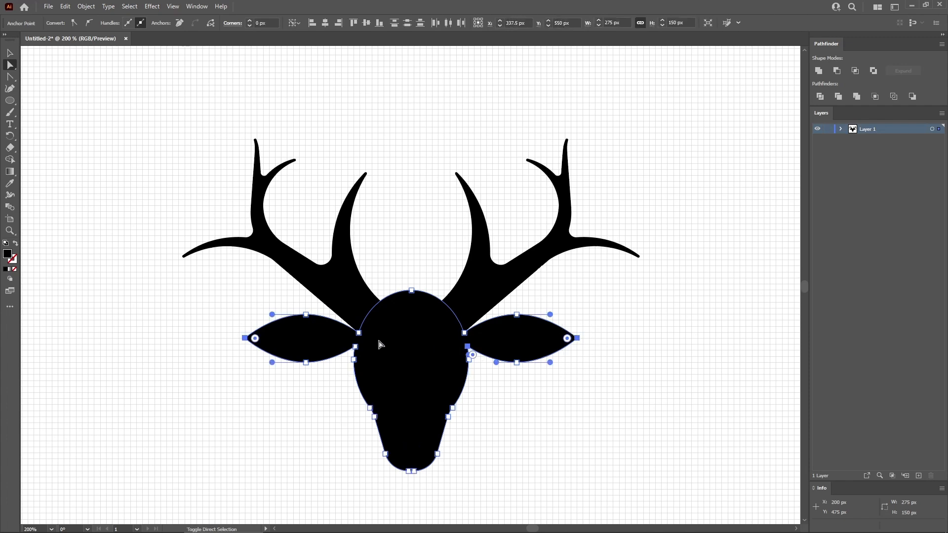
shift+click(355, 346)
click(266, 23)
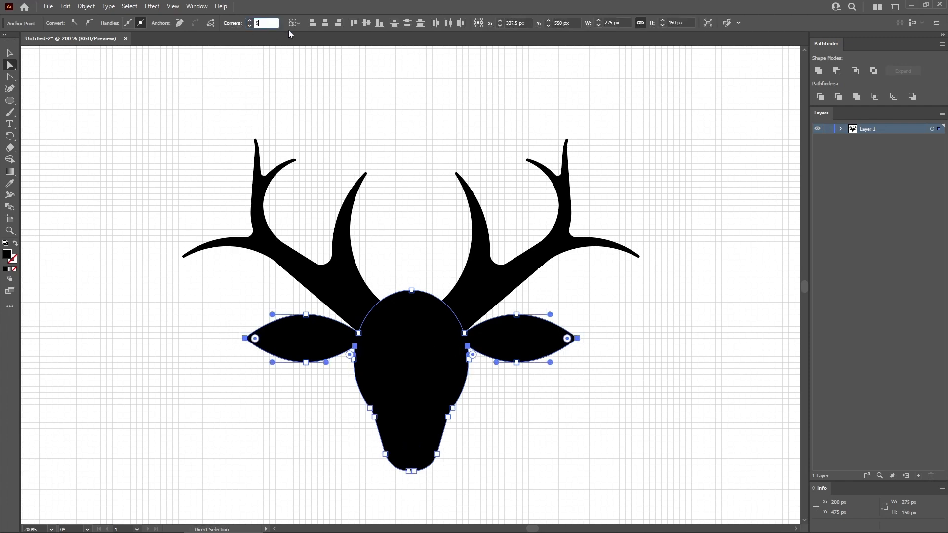
text(5)
key(Return)
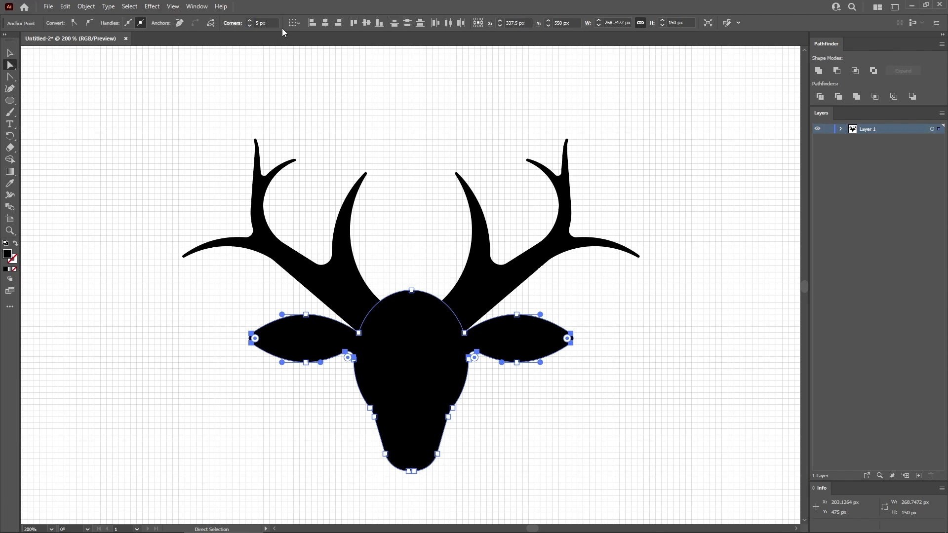
Unite the antlers and the head into a single silhouette and deselect it
drag(157, 93, 693, 506)
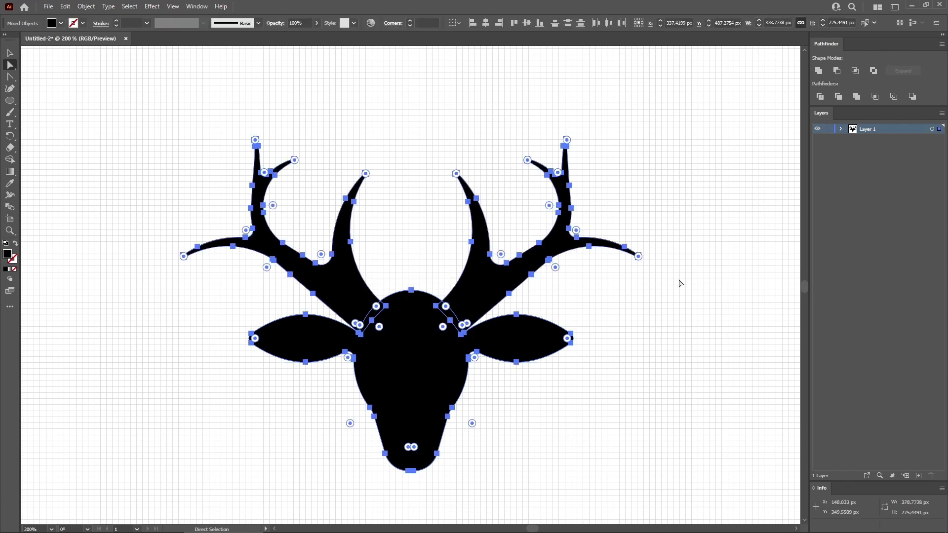
click(818, 71)
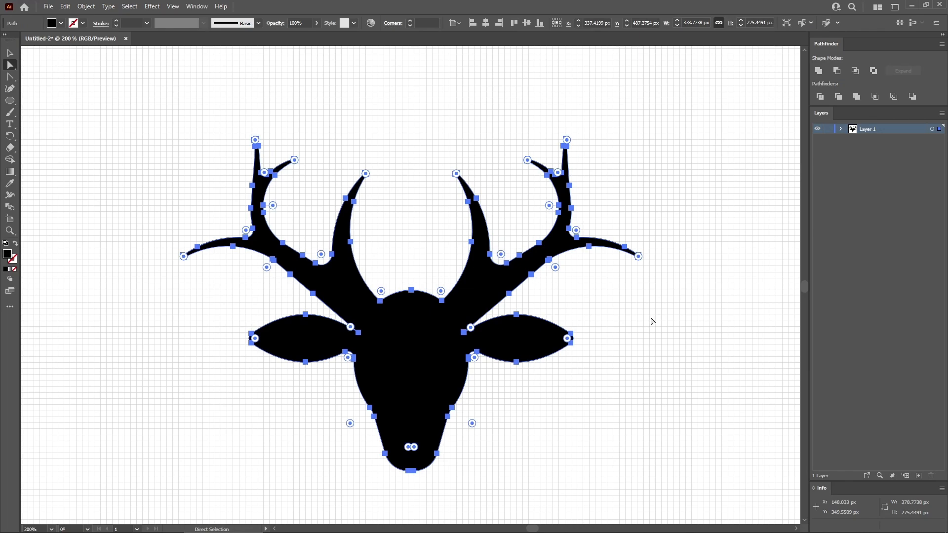
key(ctrl+equal)
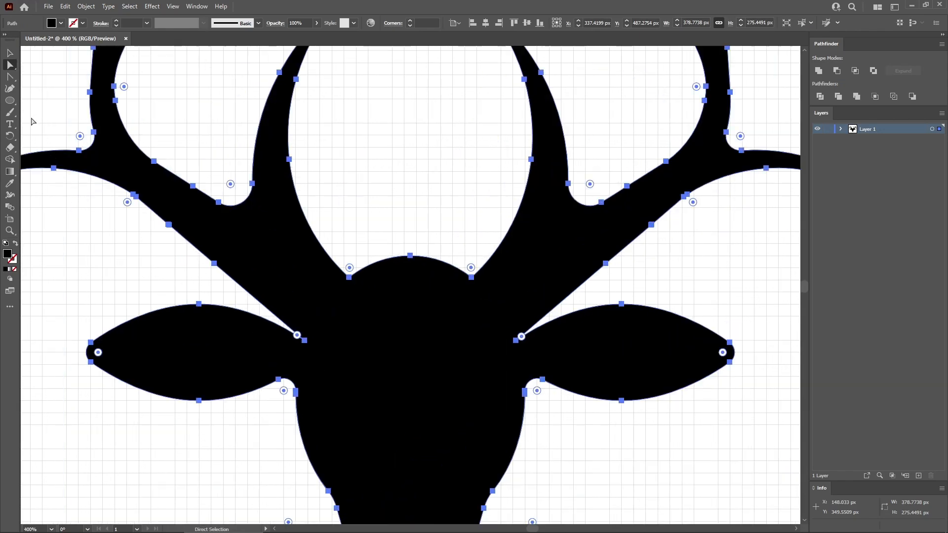
key(l)
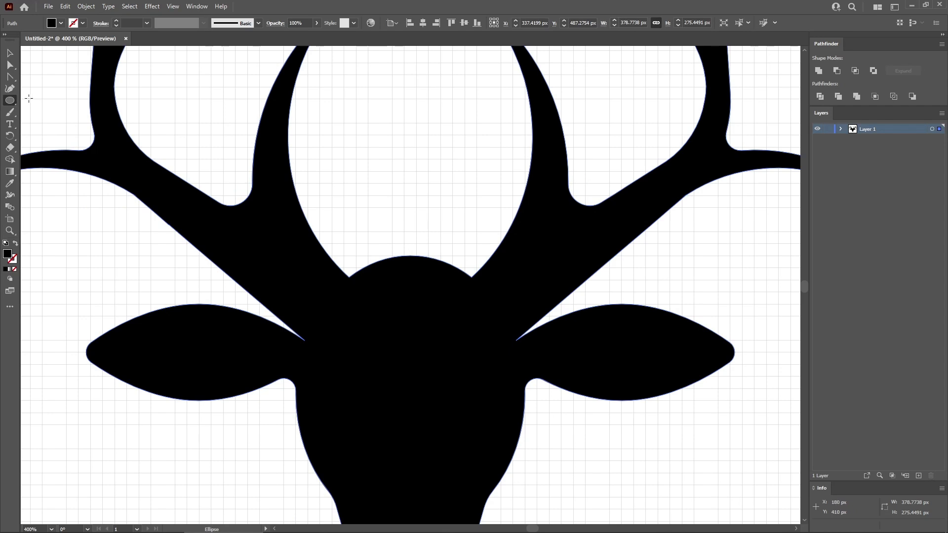
key(ctrl+shift+a)
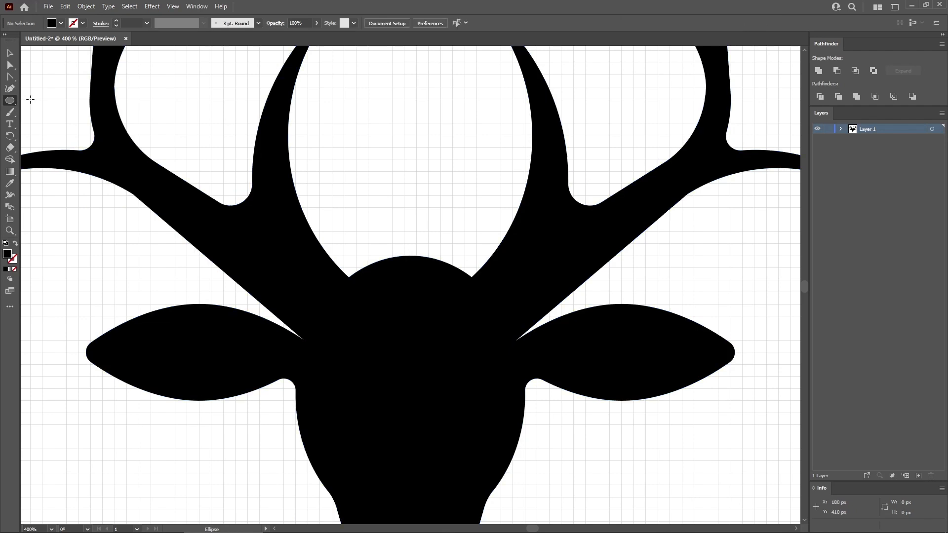
Create a 50 by 20 px ellipse between the antlers, above the head
click(379, 147)
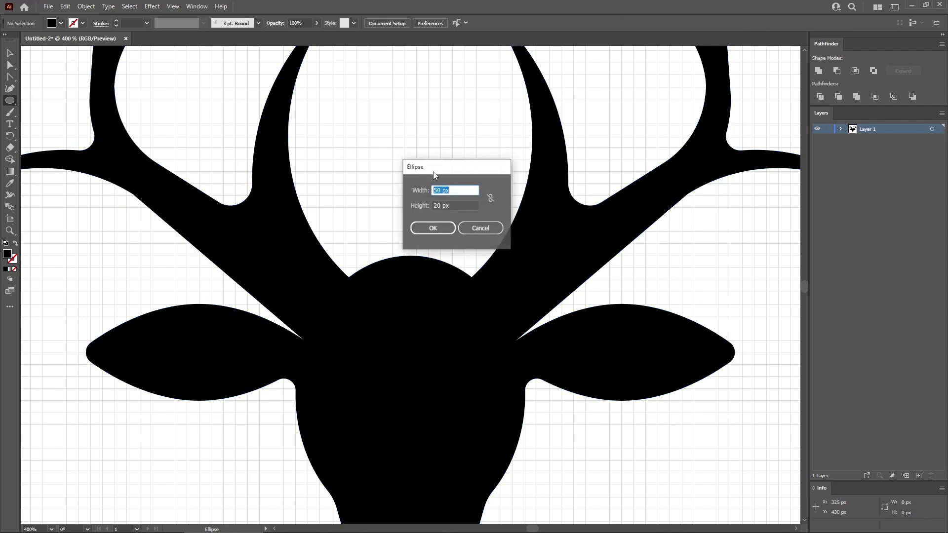
key(Tab)
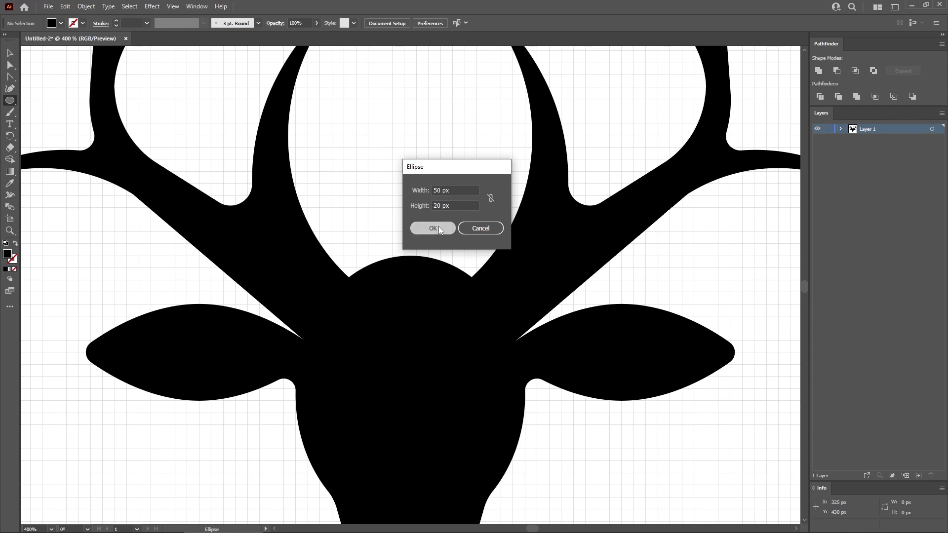
click(437, 227)
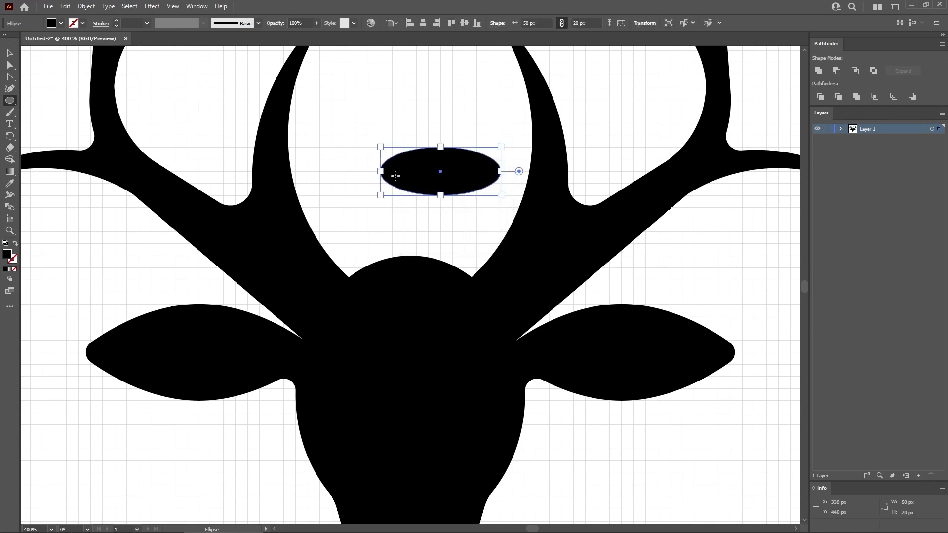
Swap the small ellipse's fill and stroke, then give it an orange stroke 10 px wide
key(shift+x)
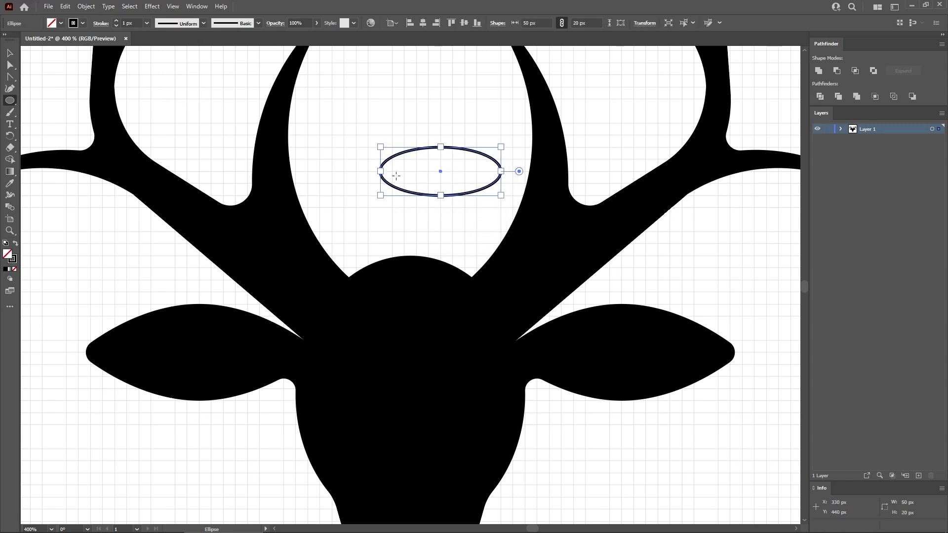
click(82, 23)
click(98, 41)
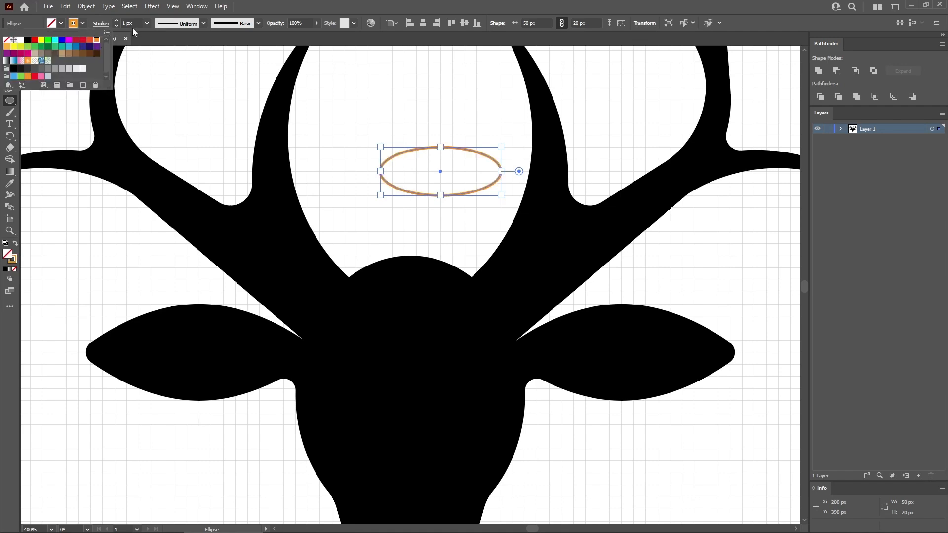
click(138, 23)
drag(138, 23, 117, 25)
text(10)
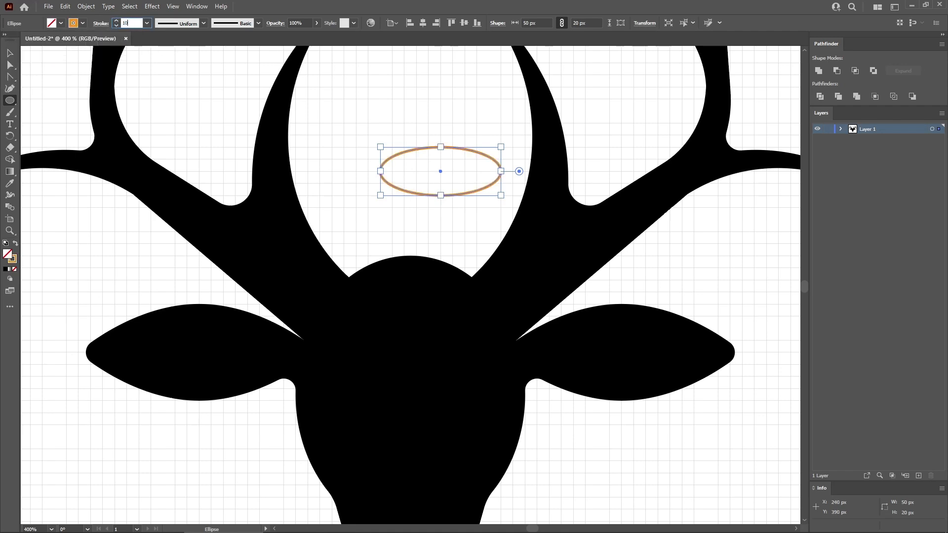
key(Return)
Move the orange ellipse over the lower edge of the right ear, beside the head
click(18, 53)
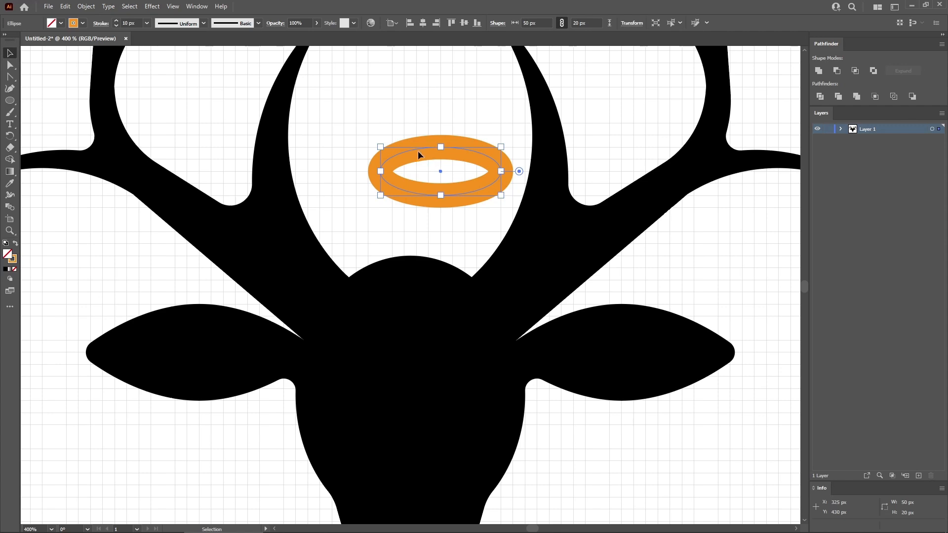
drag(416, 149, 573, 368)
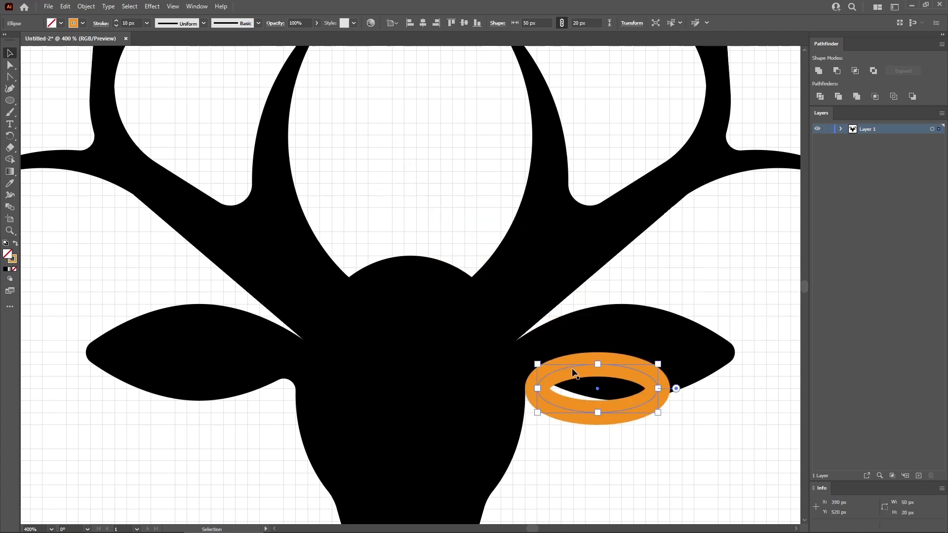
Delete the bottom and outer anchor points of the orange ellipse at the right ear, keeping only its upper-inner quarter arc
key(a)
click(598, 412)
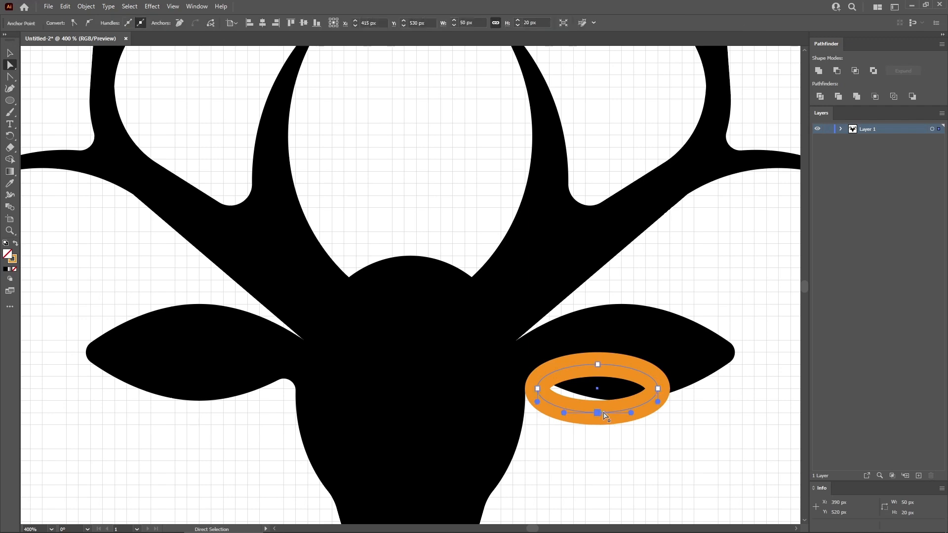
shift+click(659, 390)
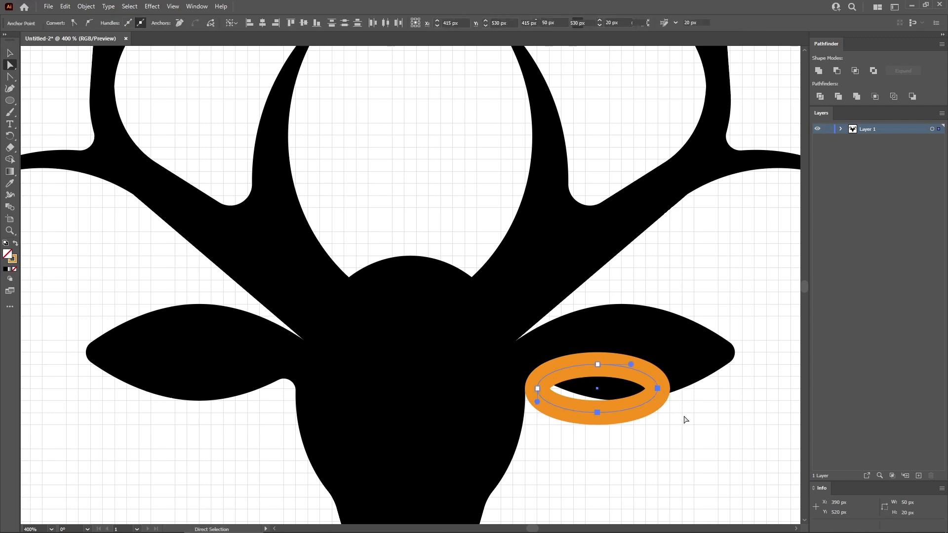
key(Delete)
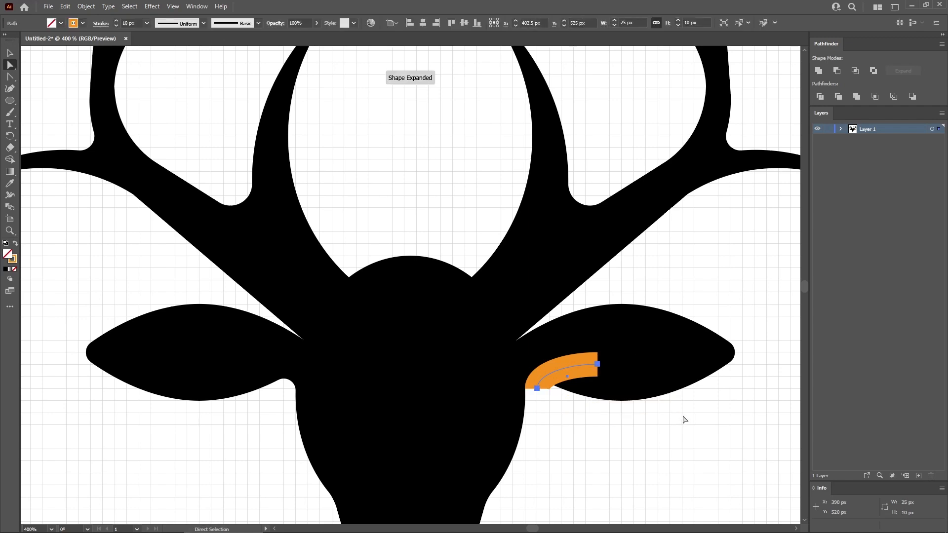
Apply the triangular width profile to the orange ear arc so that it tapers to a point at its outer end
click(102, 24)
click(81, 176)
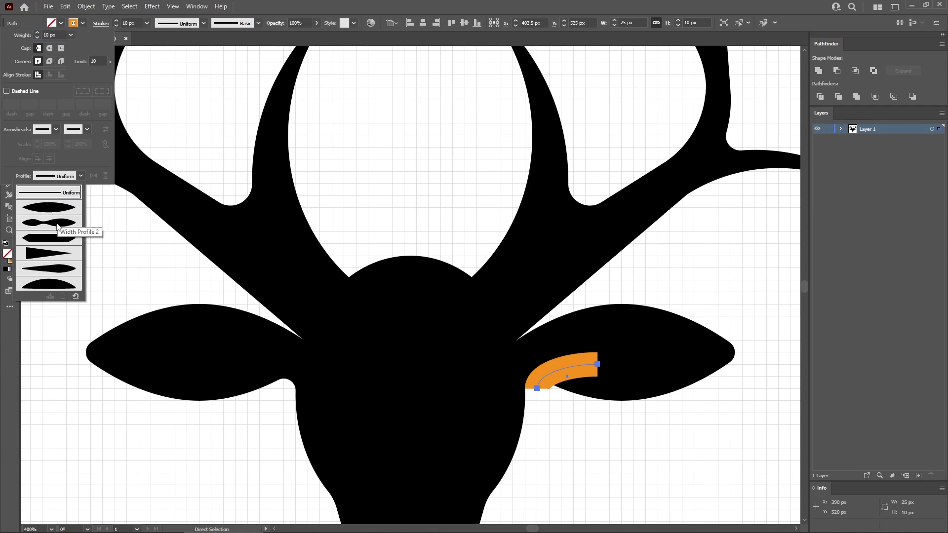
click(51, 253)
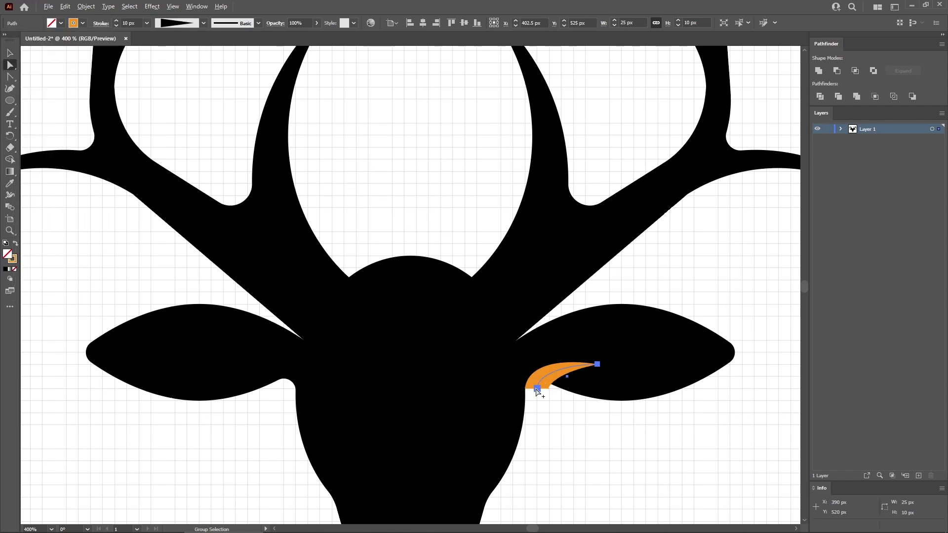
Copy the tapered orange arc straight across to the left ear and reflect the copy horizontally so it mirrors the original
drag(538, 390, 220, 394)
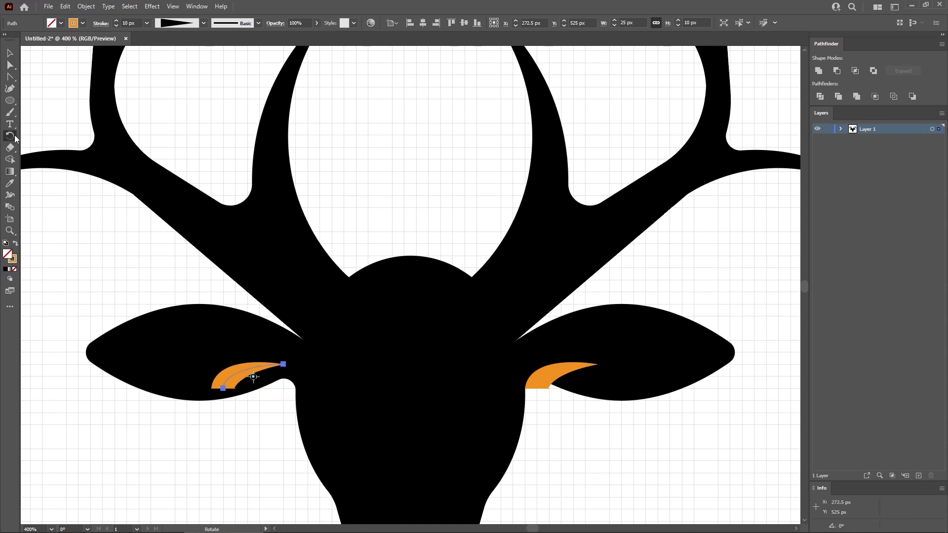
drag(13, 134, 52, 159)
drag(284, 368, 231, 376)
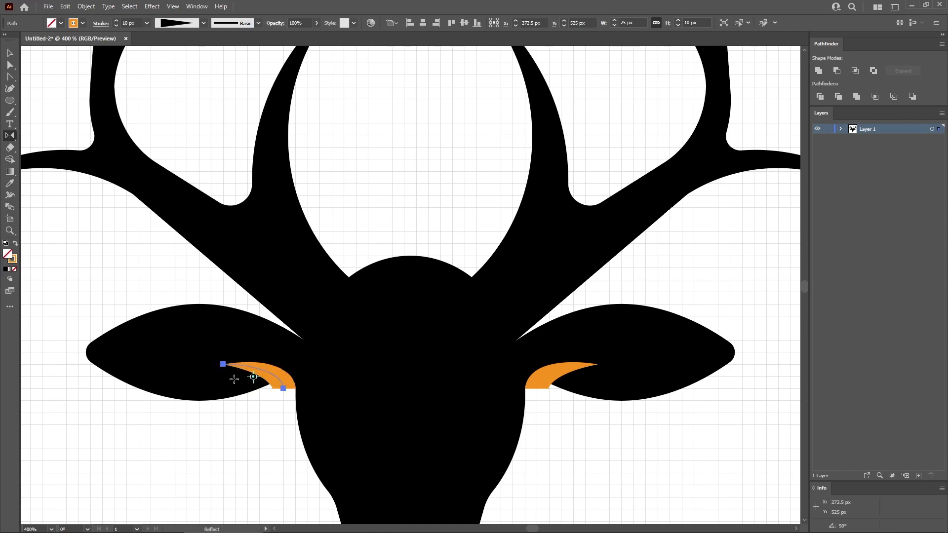
Create a 95 by 115 px ellipse and move it over the deer's head so that it follows the head's rounded outline
click(10, 100)
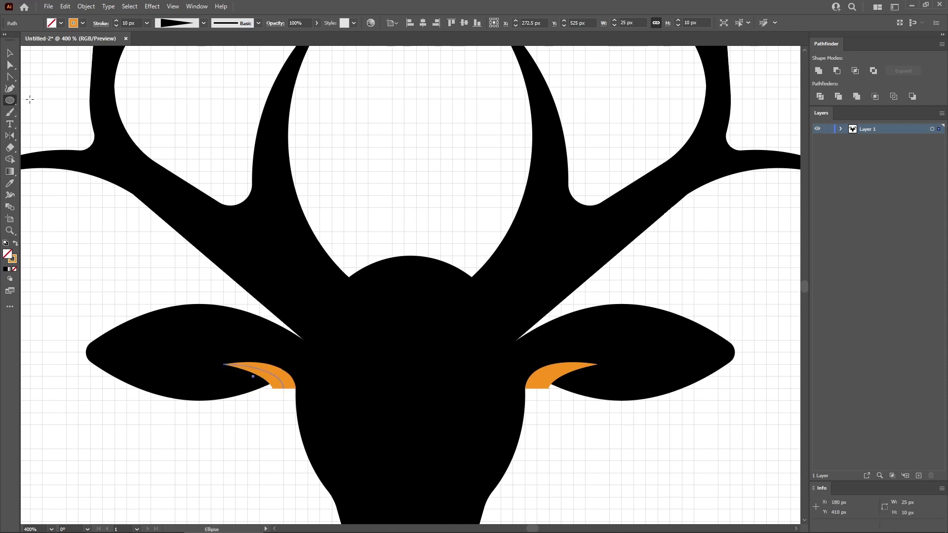
click(411, 183)
key(Tab)
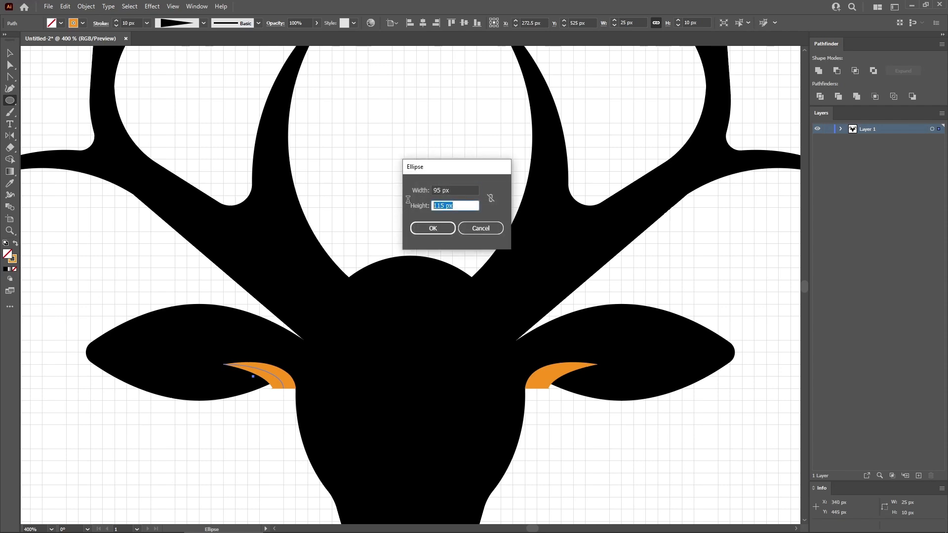
click(432, 229)
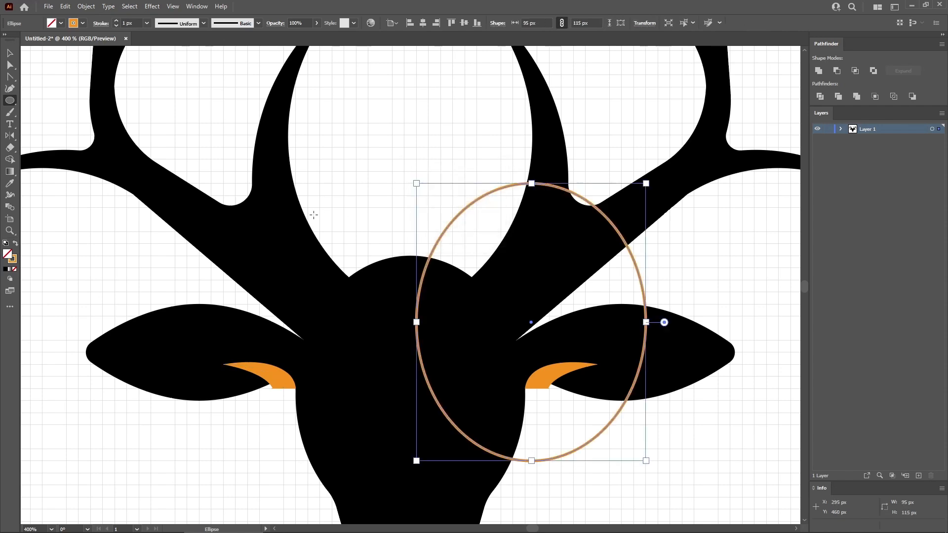
click(10, 53)
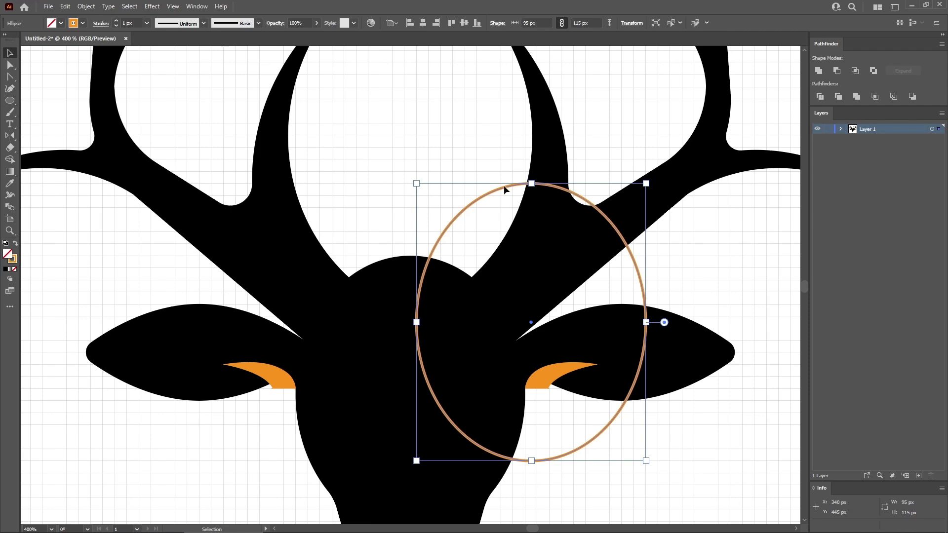
mouse_move(502, 187)
mouse_down()
mouse_move(403, 257)
mouse_move(376, 261)
mouse_up()
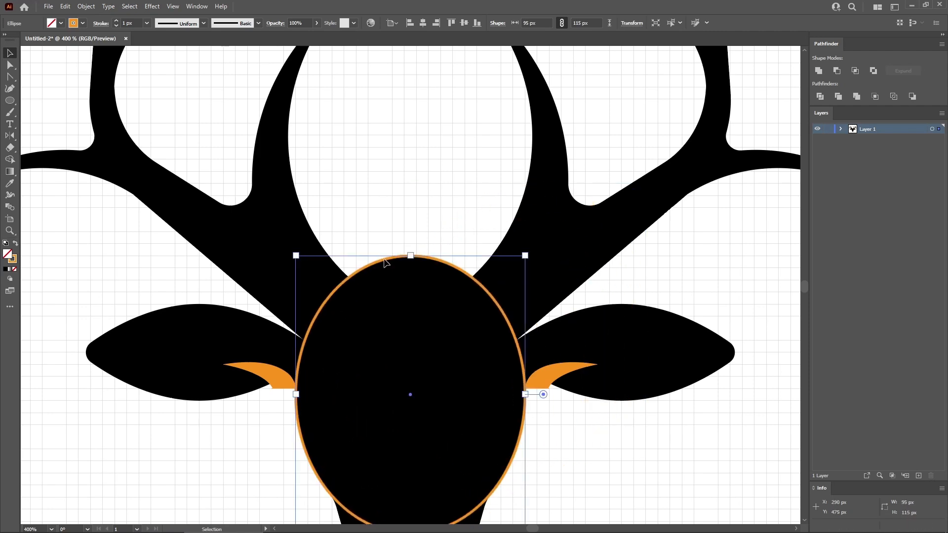
Set the head ellipse's stroke to 10 px and add an anchor point midway between each pair of its existing ones
click(137, 23)
text(10)
key(Return)
click(86, 6)
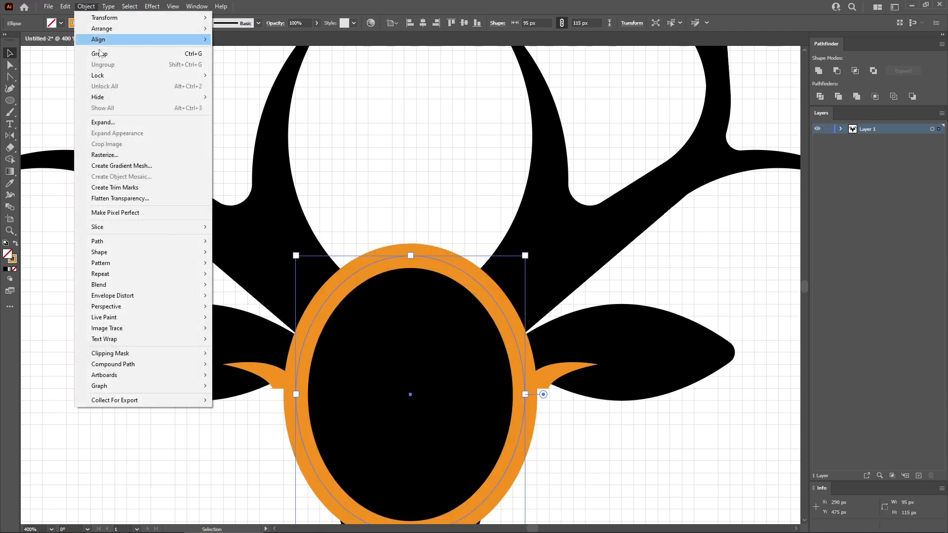
mouse_move(187, 242)
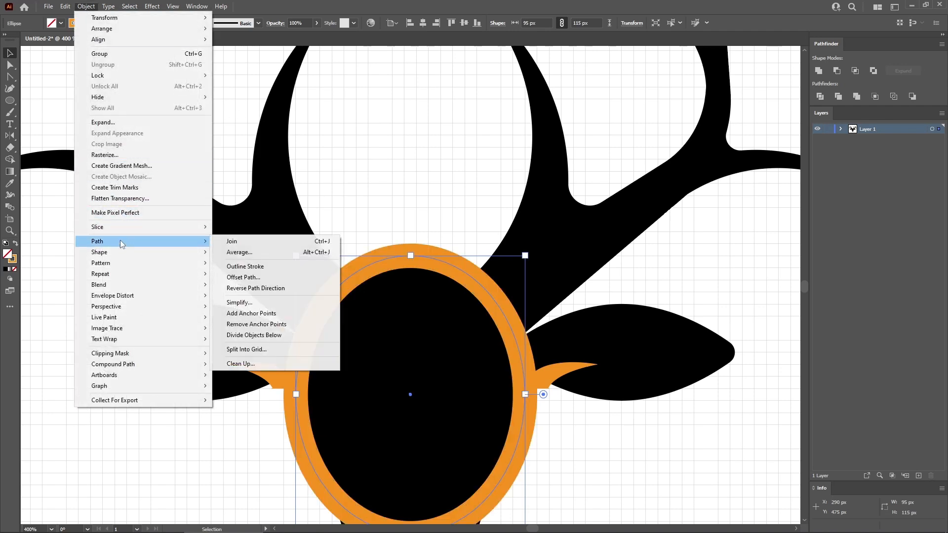
click(242, 313)
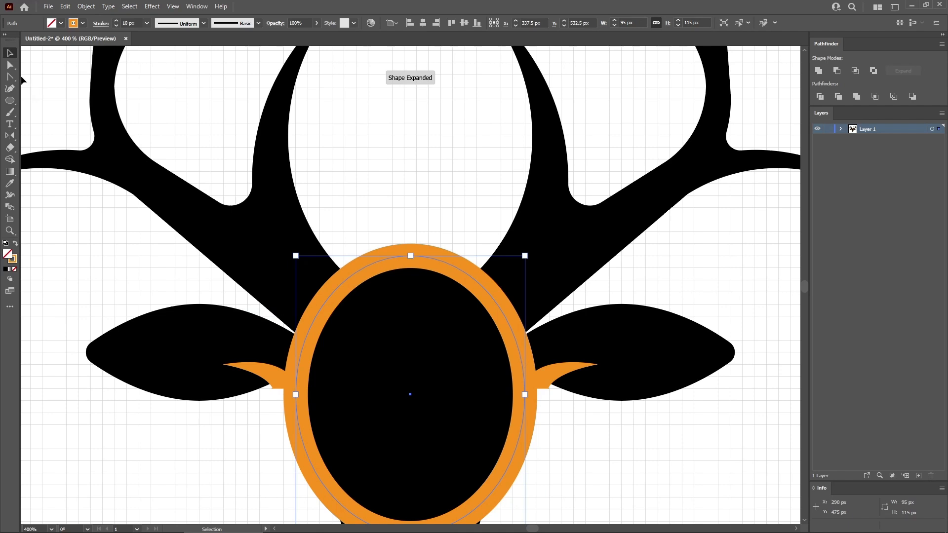
Delete the five side and lower anchor points of the head ellipse, keeping only the arc across the forehead
click(10, 65)
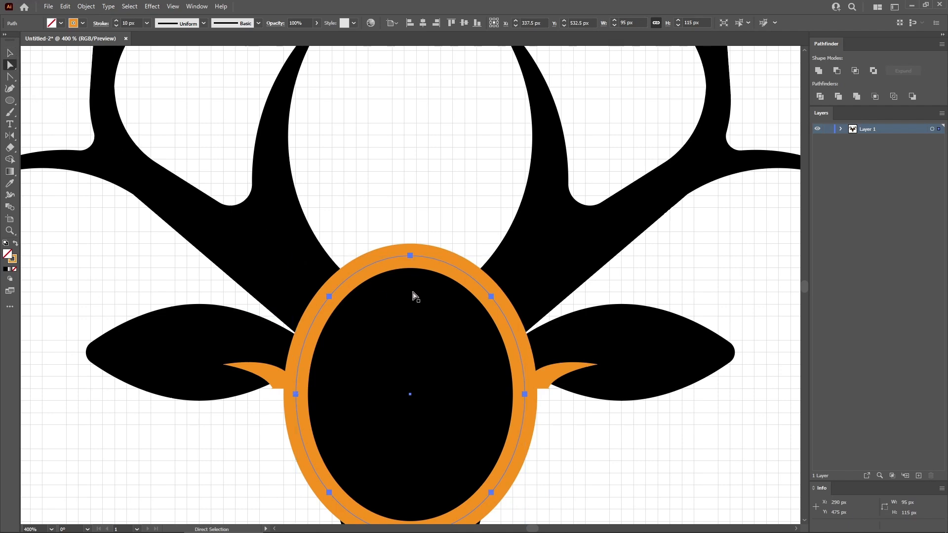
scroll(413, 293, down, 1)
scroll(413, 293, down, 5)
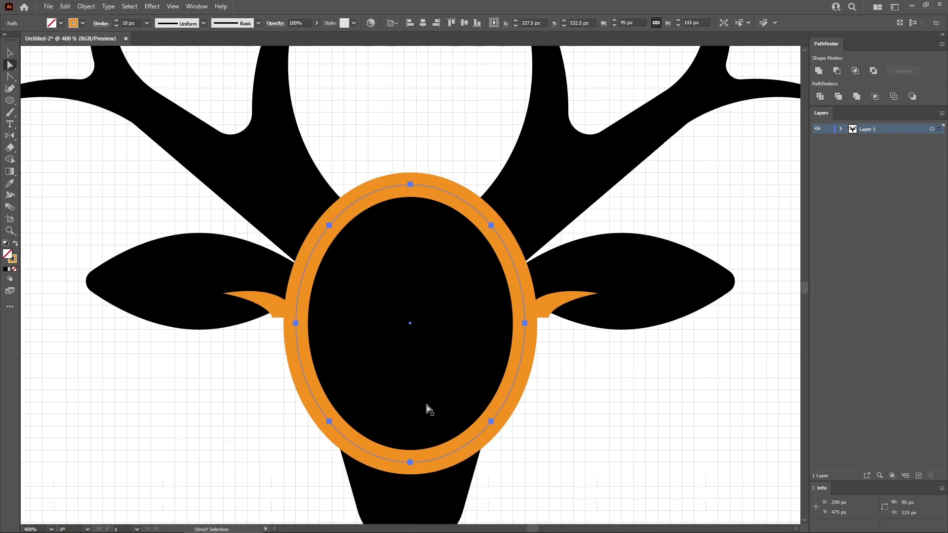
click(404, 465)
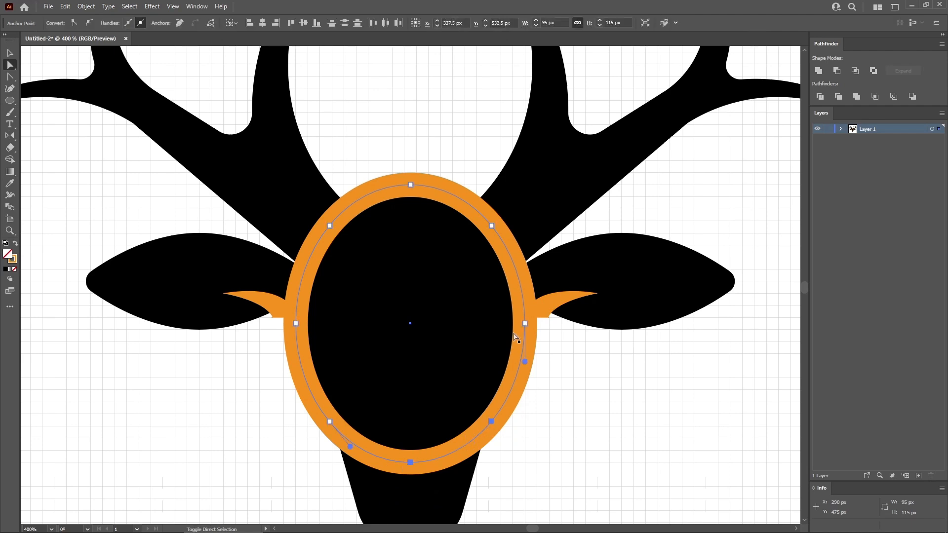
shift+click(525, 324)
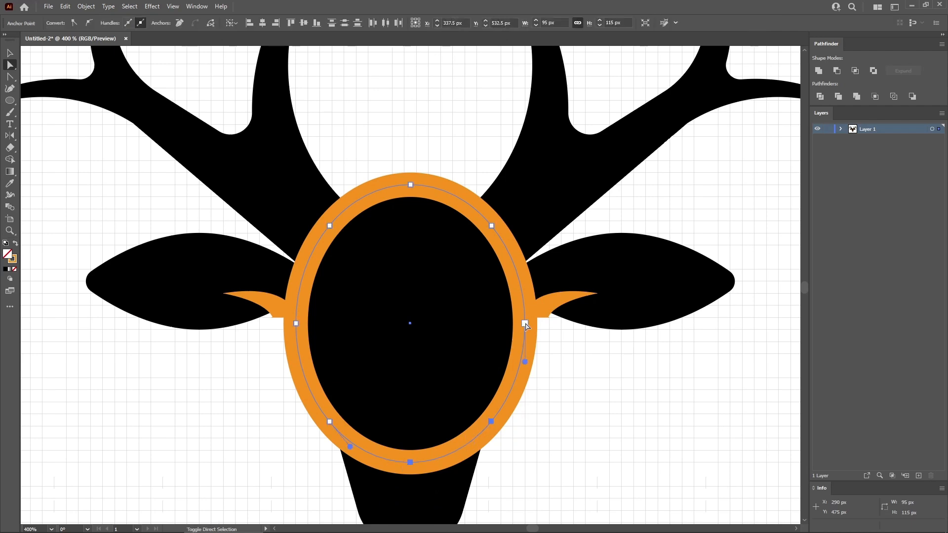
shift+click(296, 324)
shift+click(329, 422)
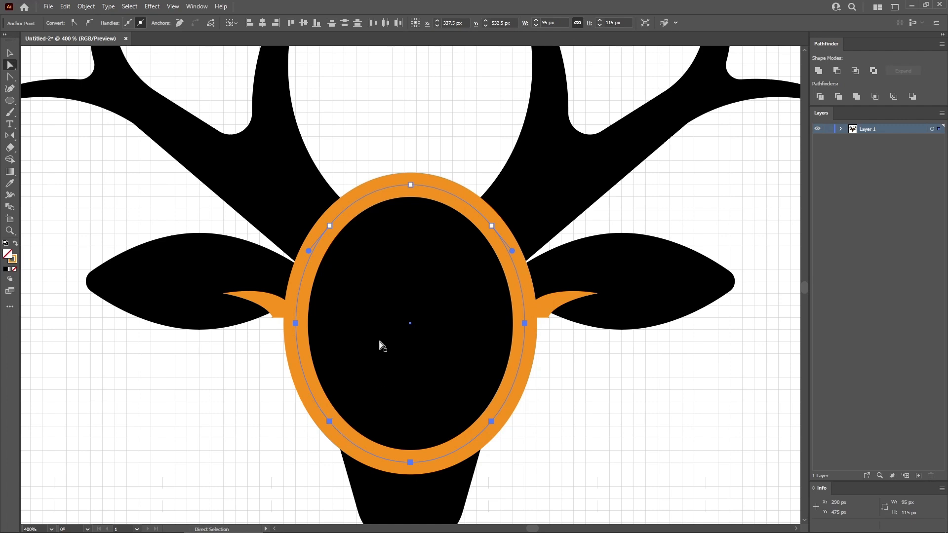
key(Delete)
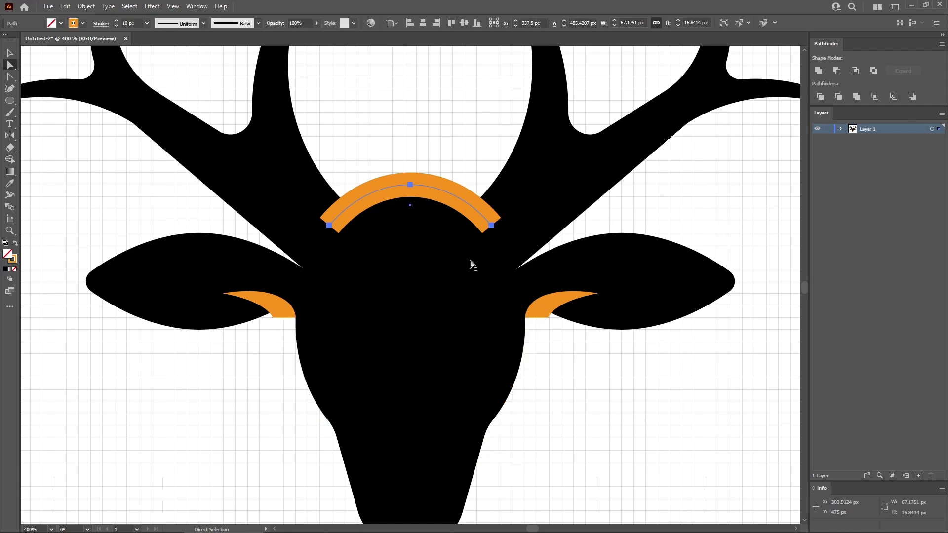
Apply the lens-shaped width profile that tapers at both ends to the forehead arc, and deselect it
click(101, 24)
click(81, 177)
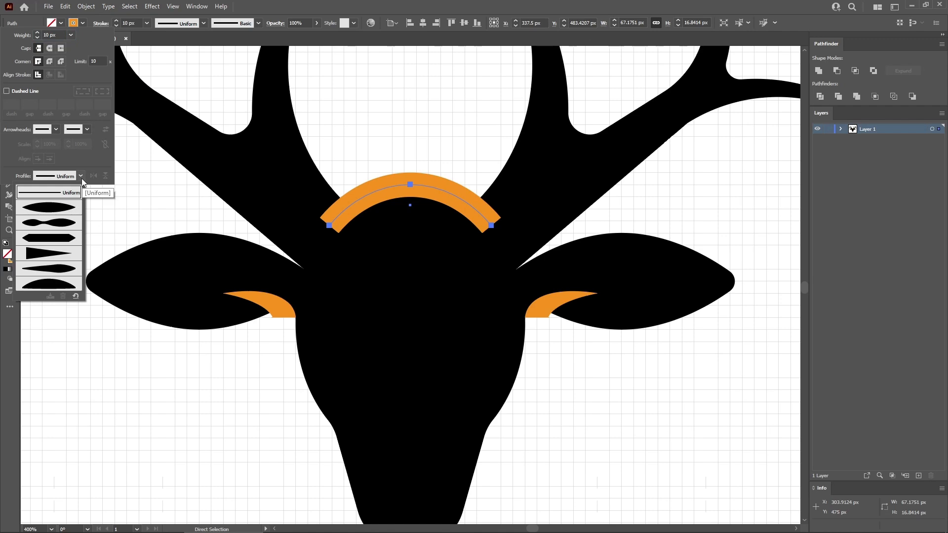
click(60, 212)
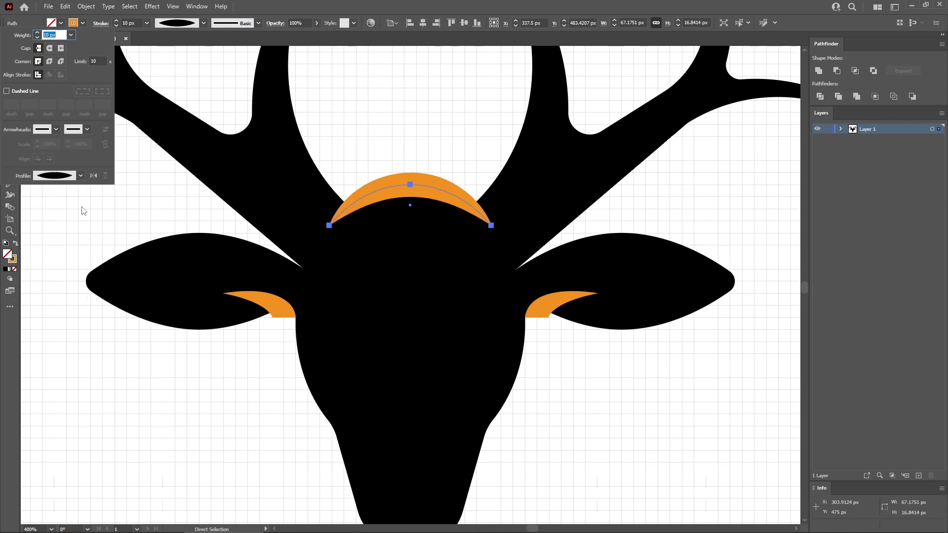
click(129, 205)
click(129, 204)
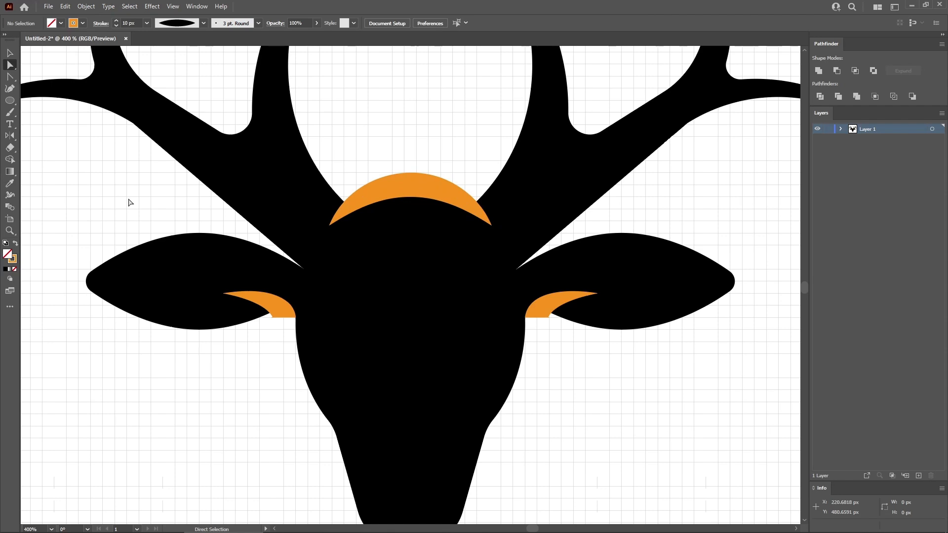
Outline the strokes of all three orange arcs, on the forehead and at both ears, to convert them into filled shapes
click(397, 191)
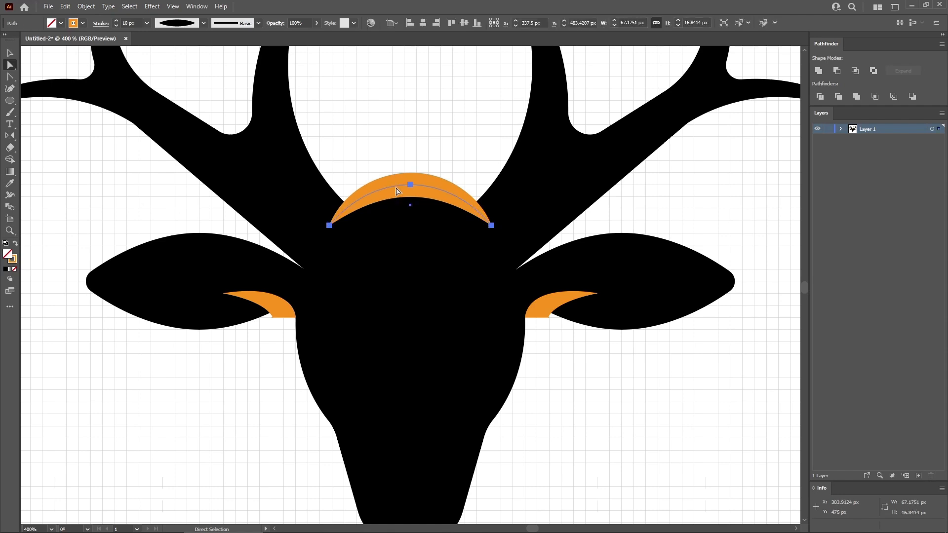
shift+click(541, 309)
shift+click(284, 316)
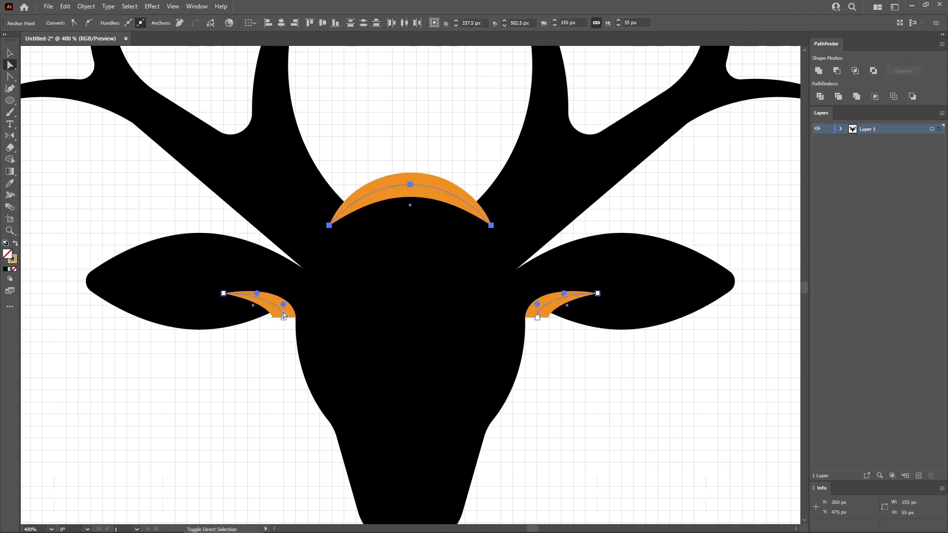
click(86, 6)
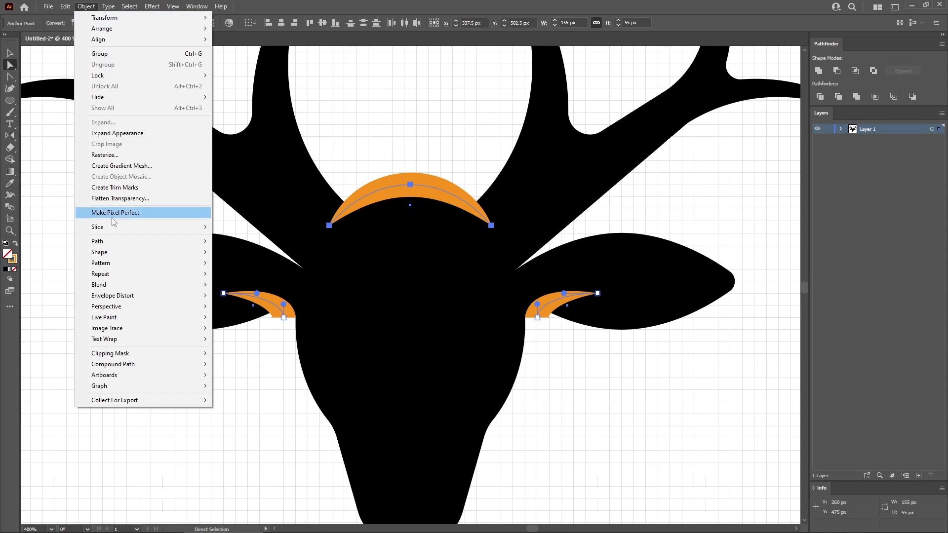
mouse_move(110, 239)
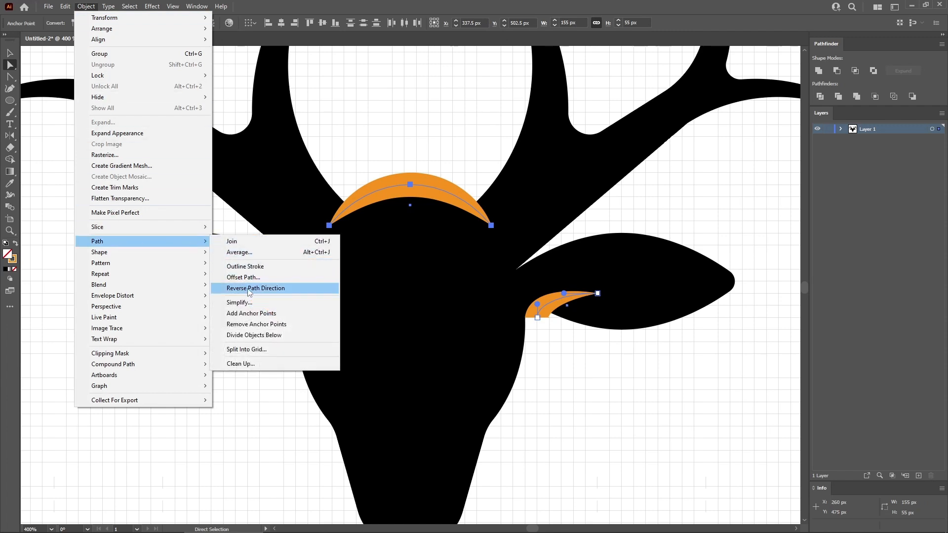
click(230, 266)
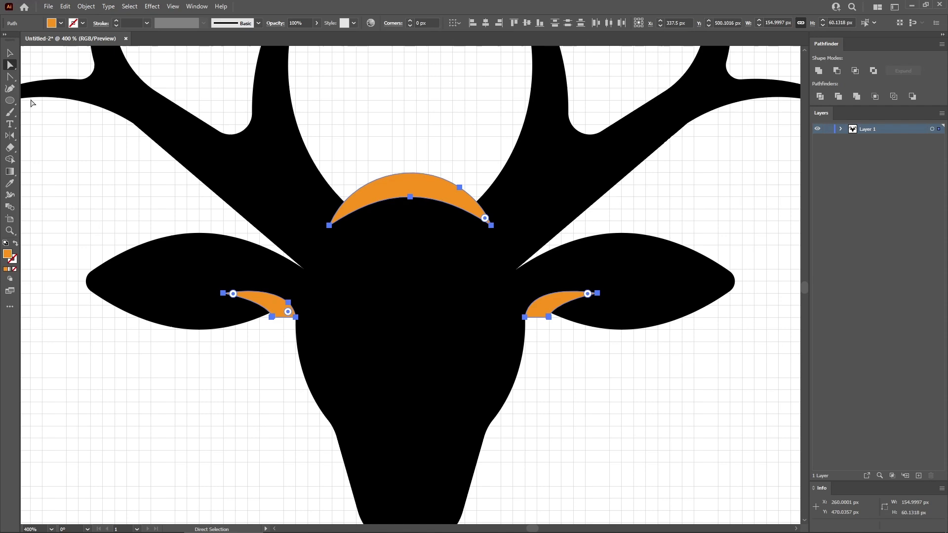
Subtract the three orange shapes from the black deer silhouette with Minus Front
click(10, 53)
drag(633, 427, 174, 141)
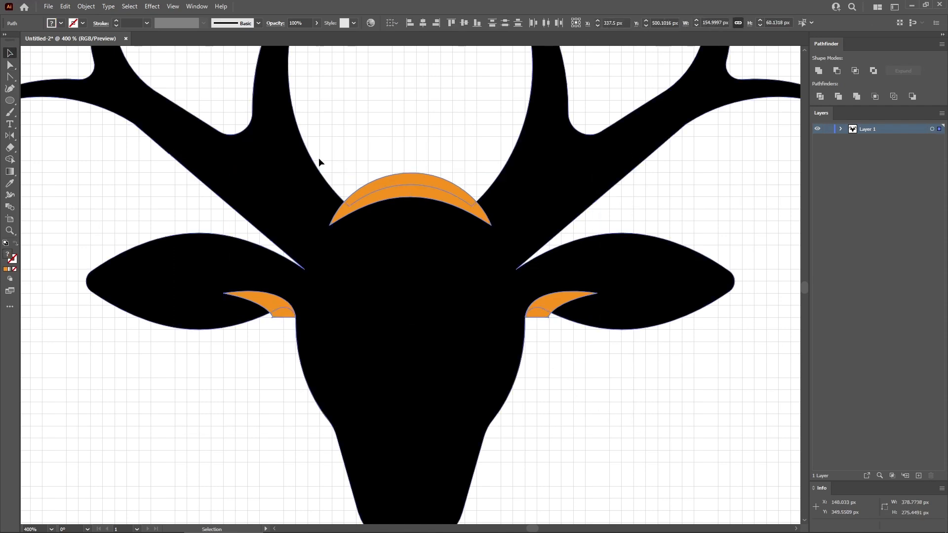
click(837, 70)
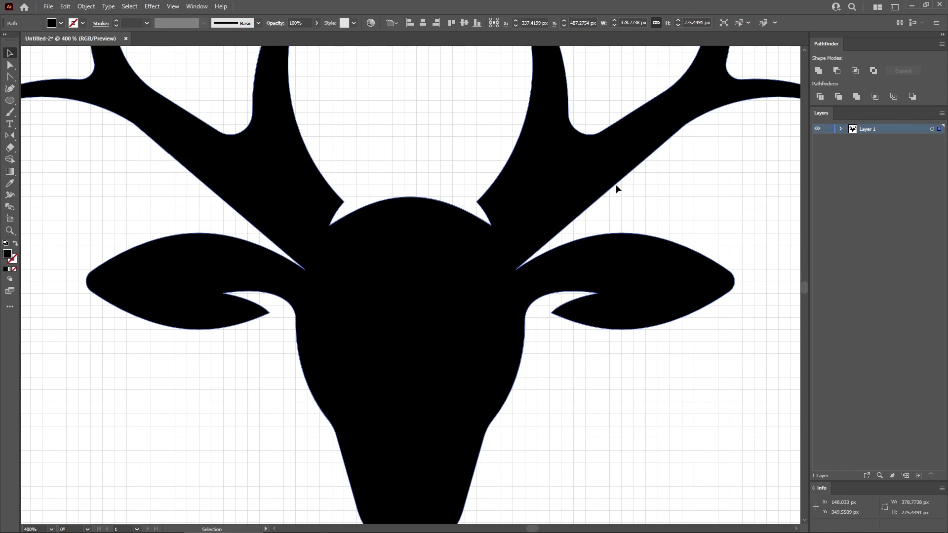
Round the four sharp corners at the lower ear tips and the inner antler bases with a 3 px radius
click(10, 65)
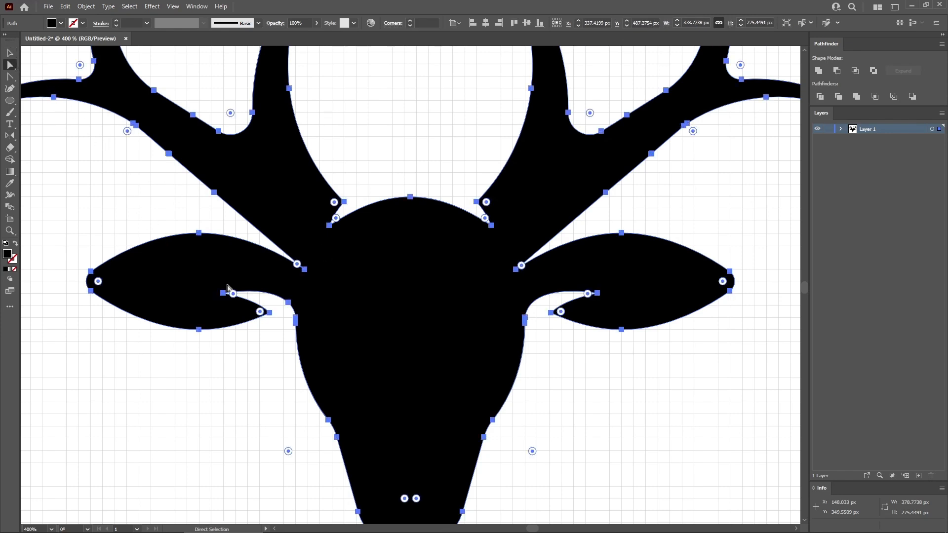
click(269, 313)
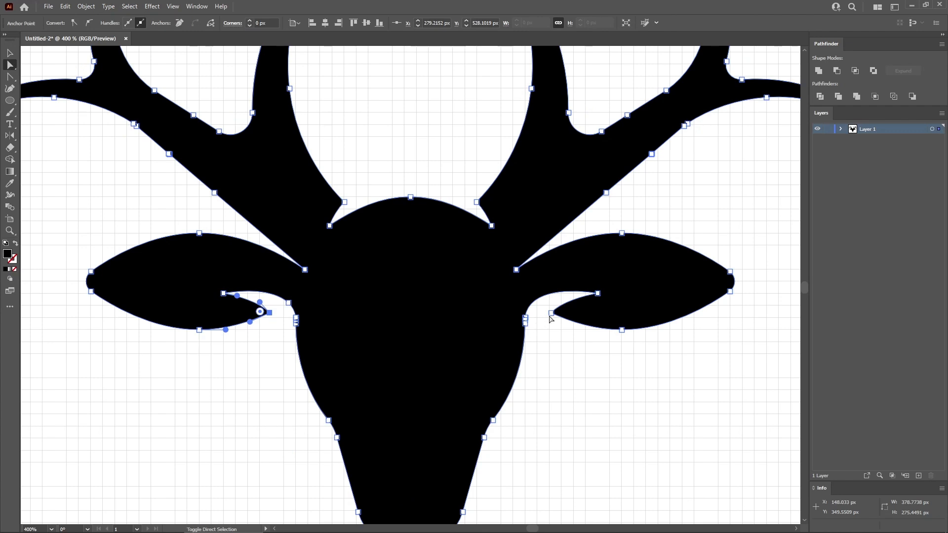
shift+click(550, 313)
shift+click(476, 203)
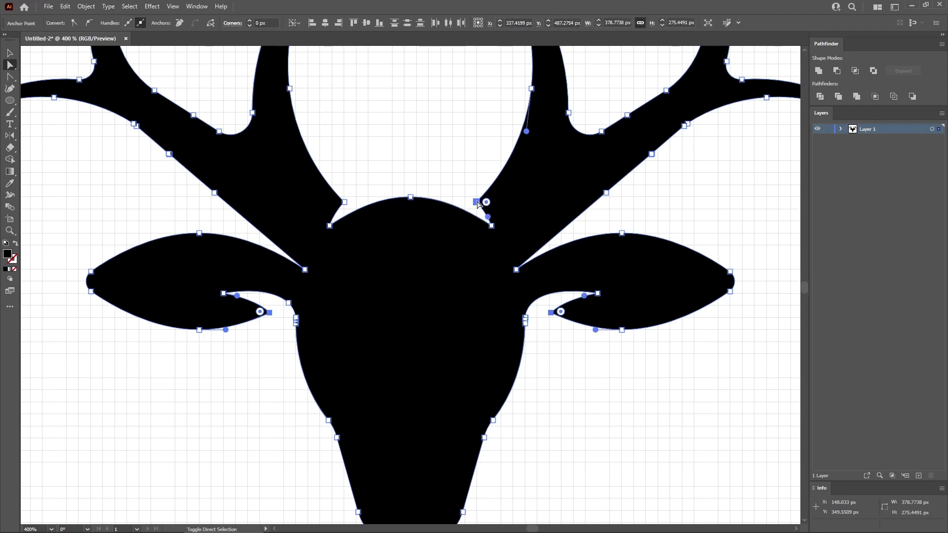
shift+click(344, 202)
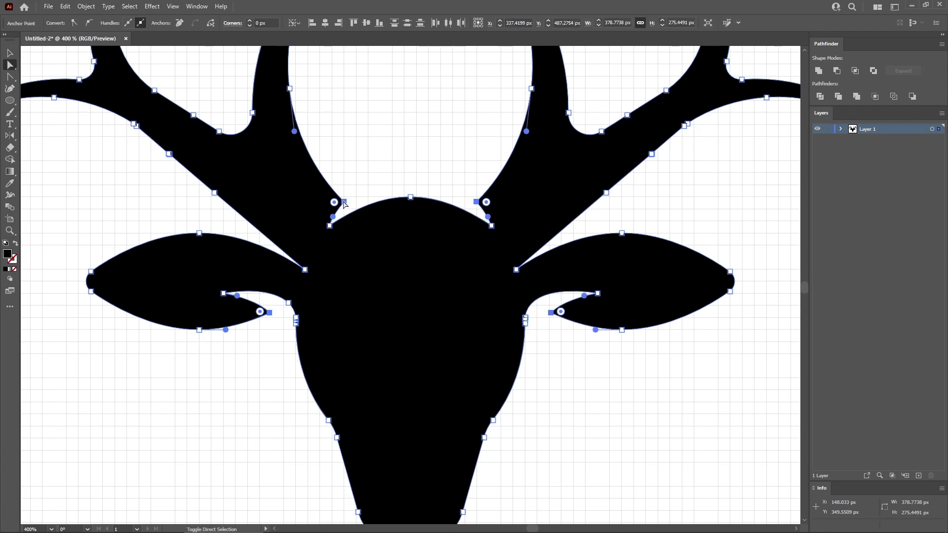
click(269, 23)
key(Return)
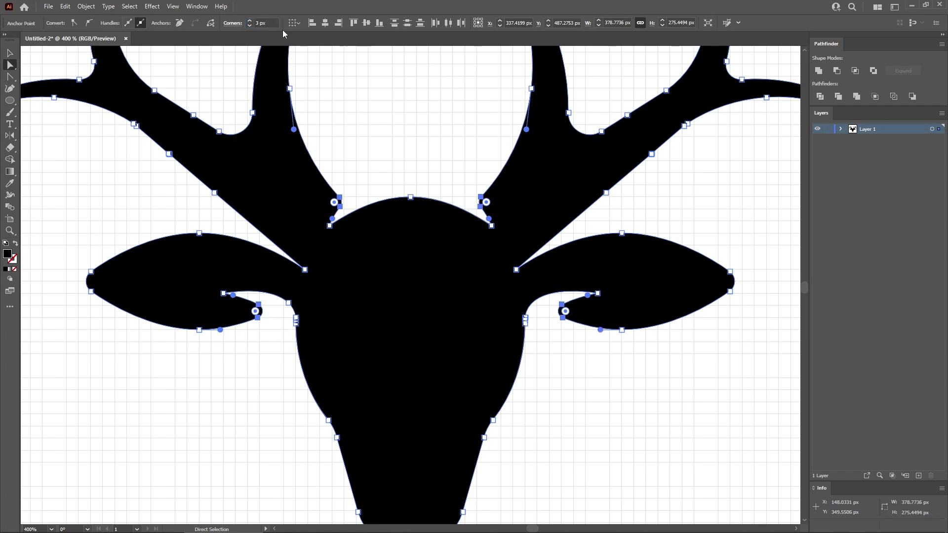
click(374, 118)
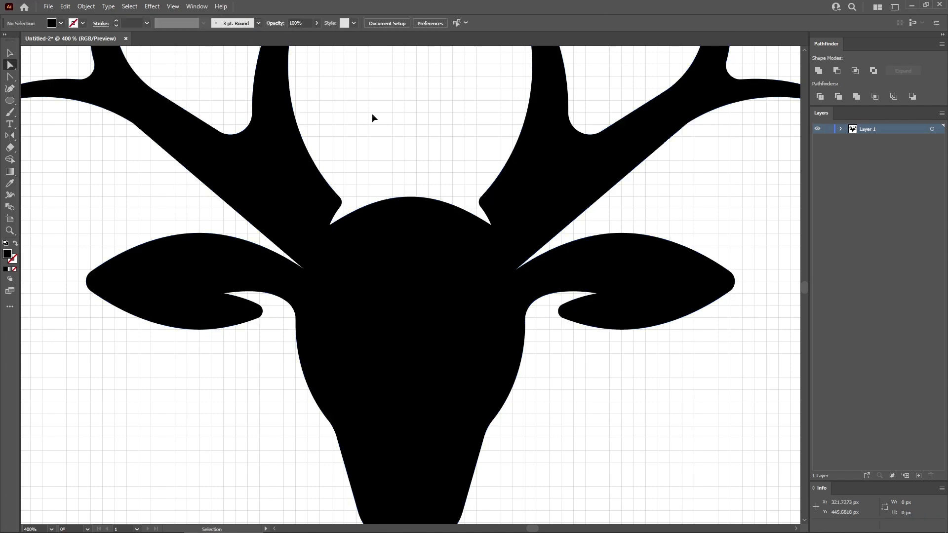
Create an 85 × 60 px black rectangle and place it centred over the lower end of the deer's muzzle
key(ctrl+minus)
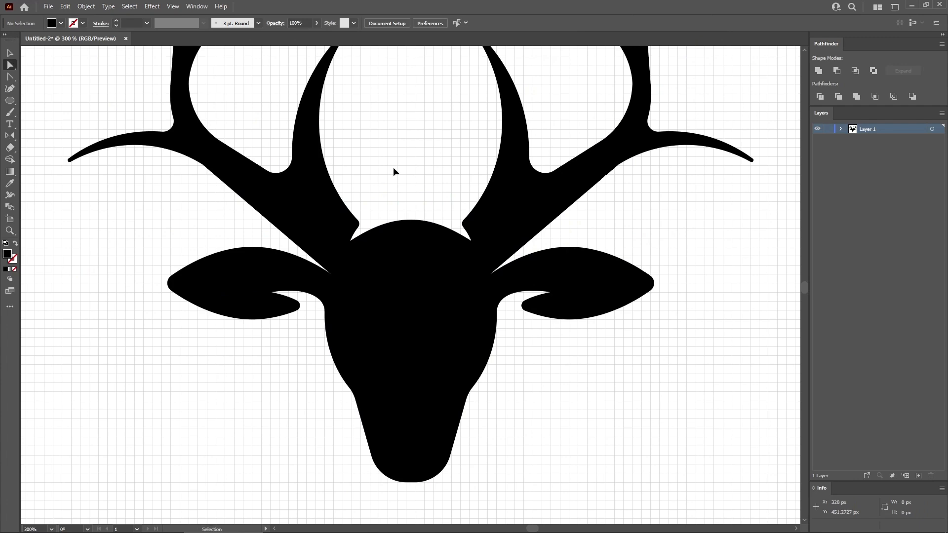
key(ctrl+minus)
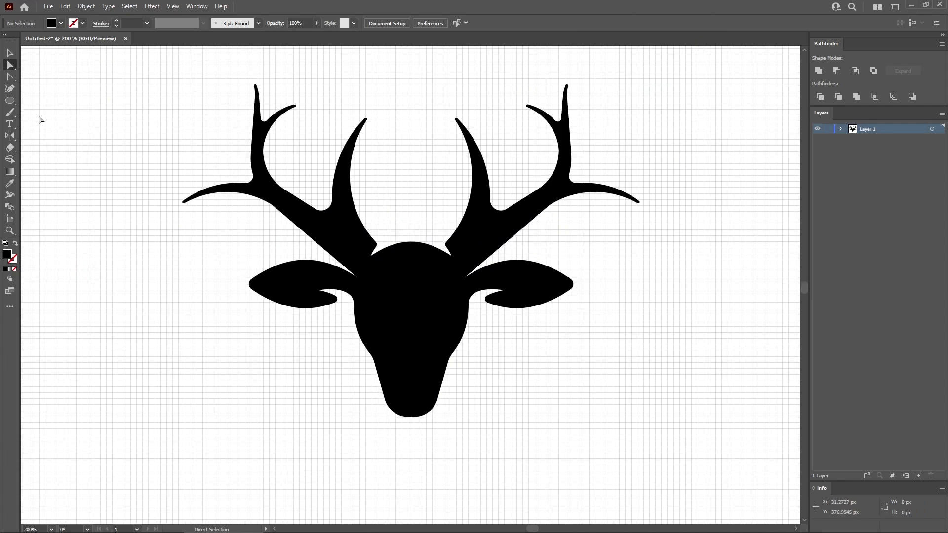
click(10, 101)
click(37, 101)
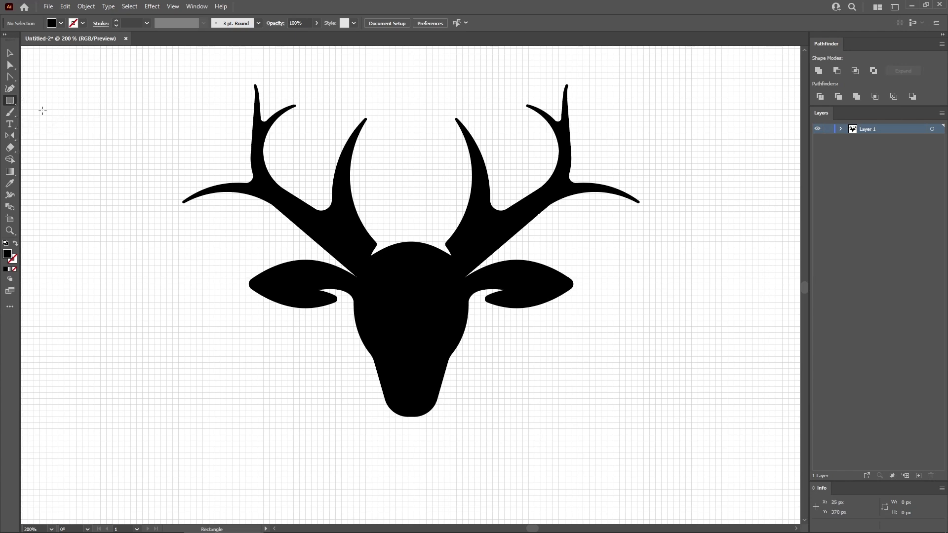
click(245, 298)
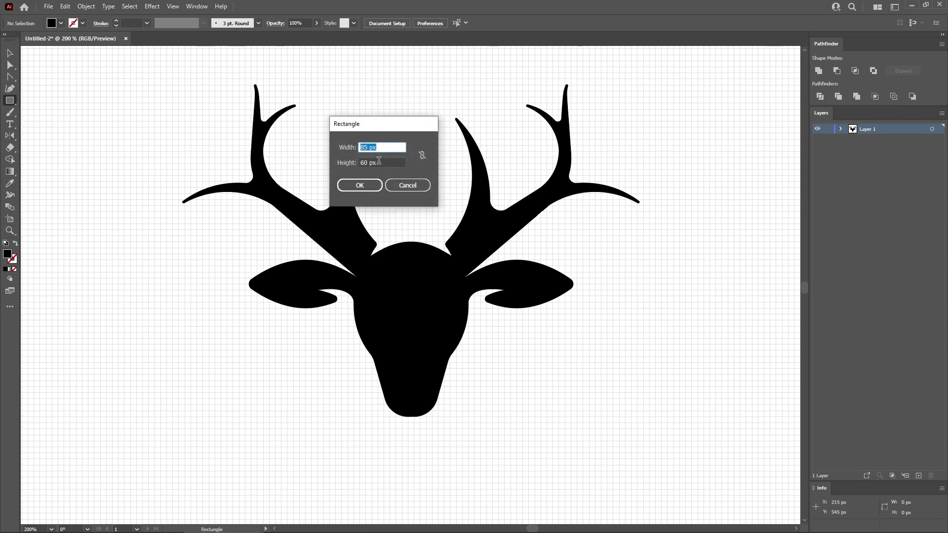
key(Tab)
click(360, 185)
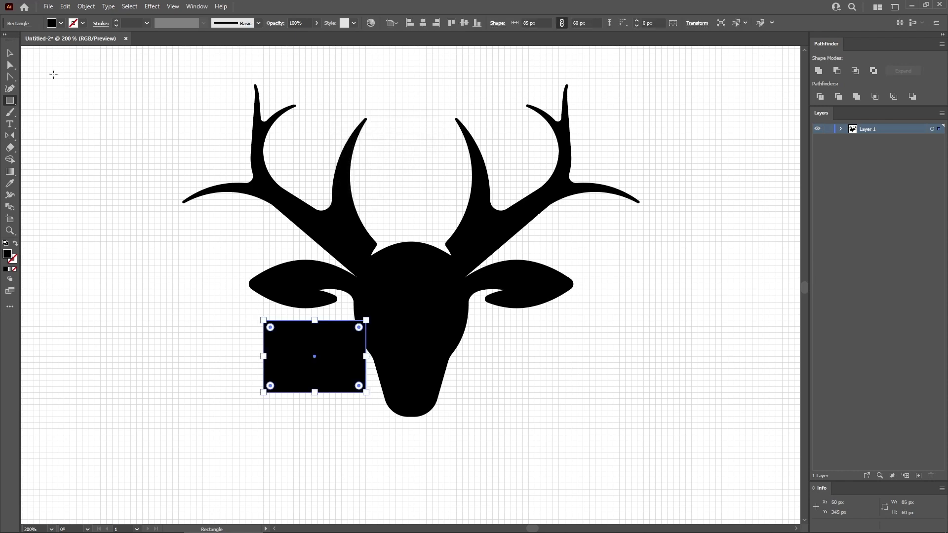
click(11, 52)
drag(326, 343, 406, 387)
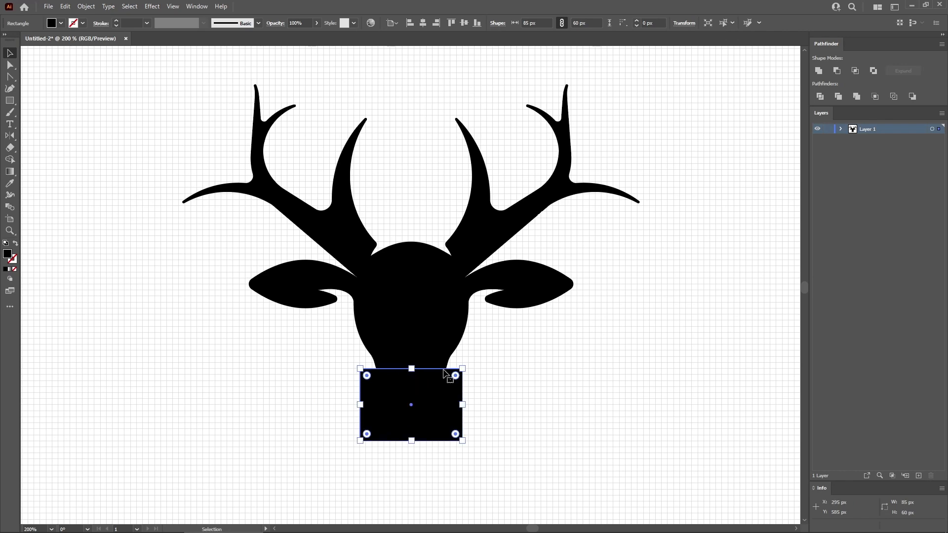
click(480, 413)
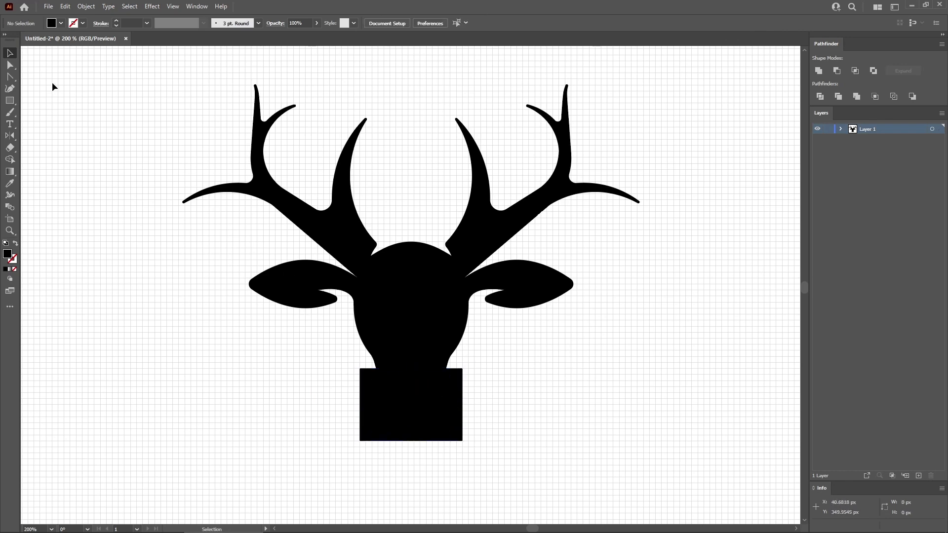
Move each upper corner of the rectangle 15 px inward to form a symmetrical trapezoid beneath the head
click(10, 64)
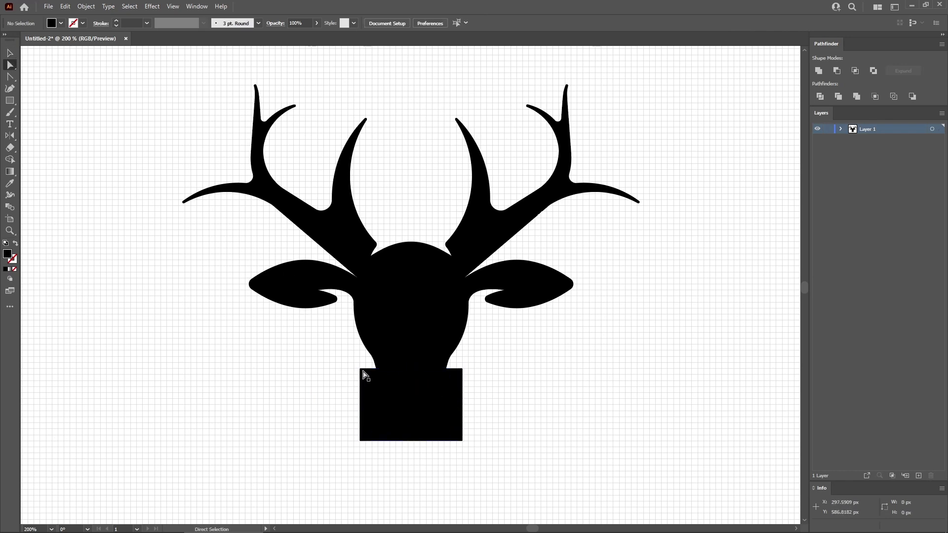
drag(360, 368, 380, 372)
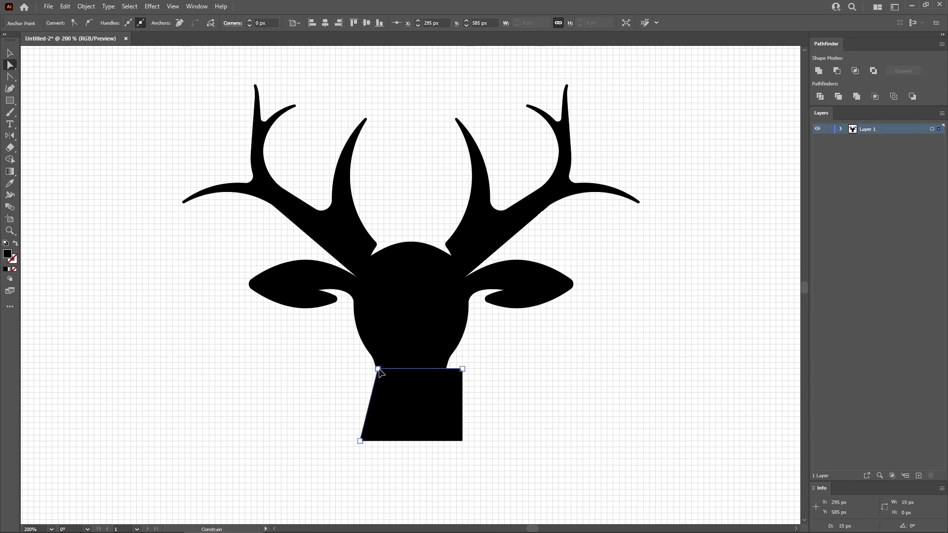
click(463, 370)
drag(463, 370, 444, 370)
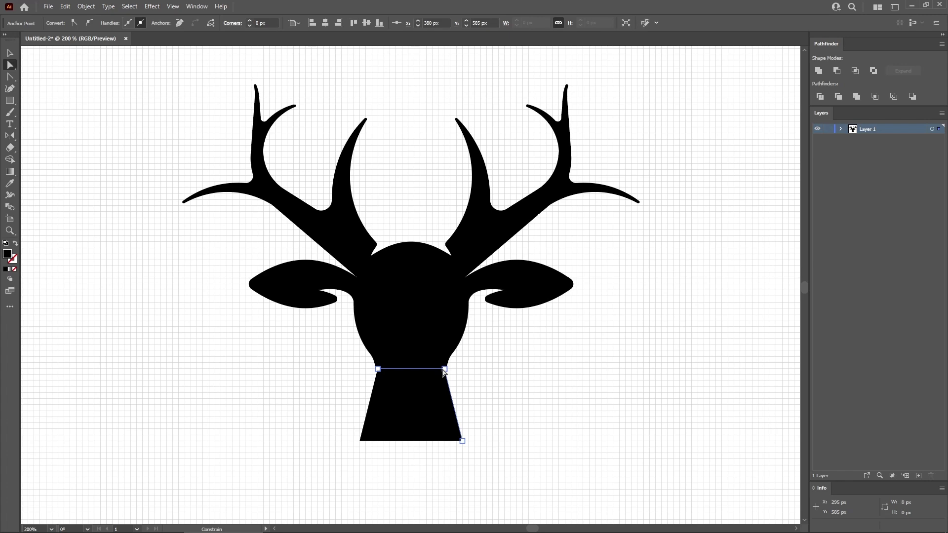
Round the two lower corners of the trapezoid with a 20 px radius
drag(489, 460, 333, 433)
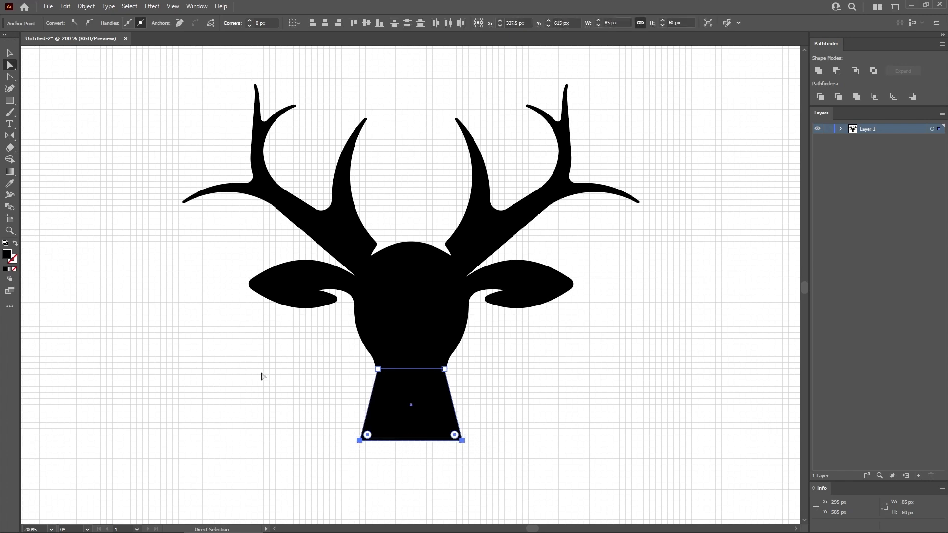
click(267, 24)
text(20)
key(Return)
click(303, 372)
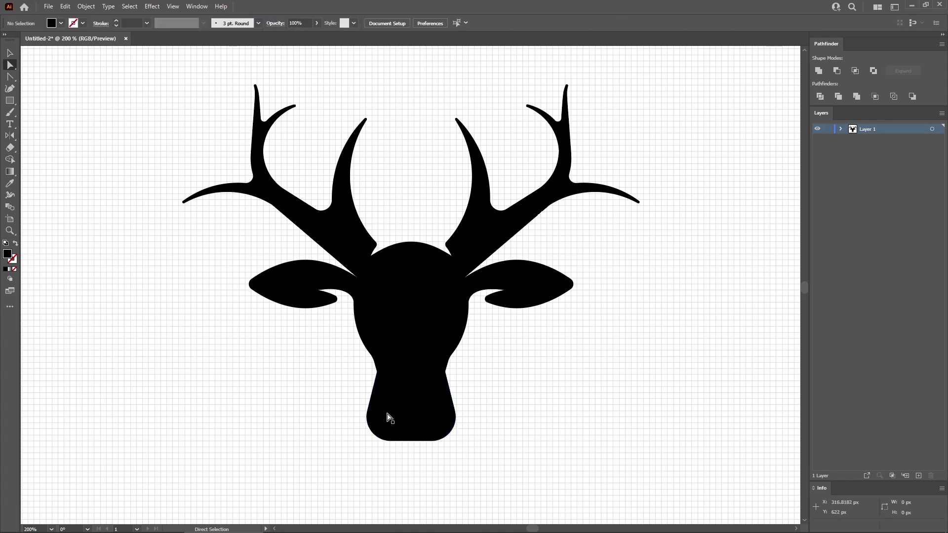
Apply a vertical Bulge warp with -30% bend to the rounded trapezoid and expand its appearance
click(397, 406)
click(151, 7)
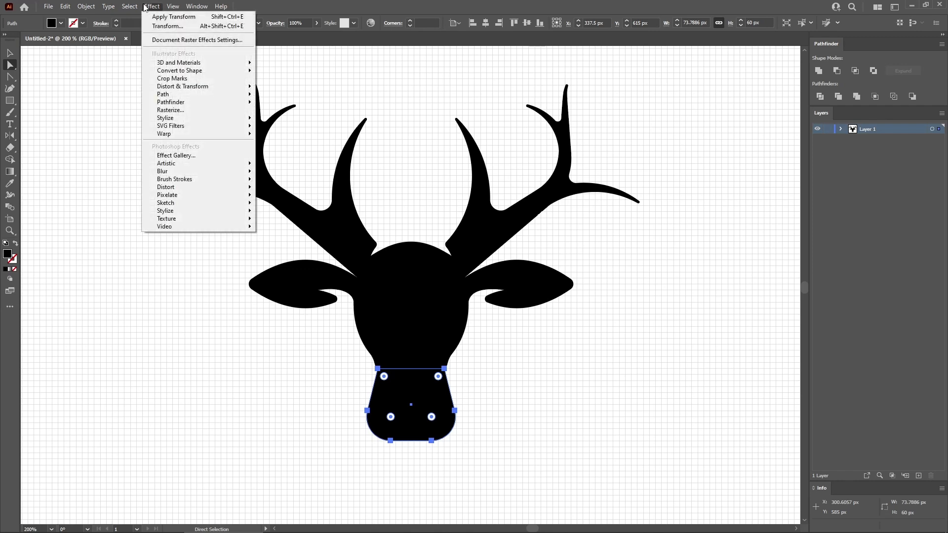
mouse_move(192, 136)
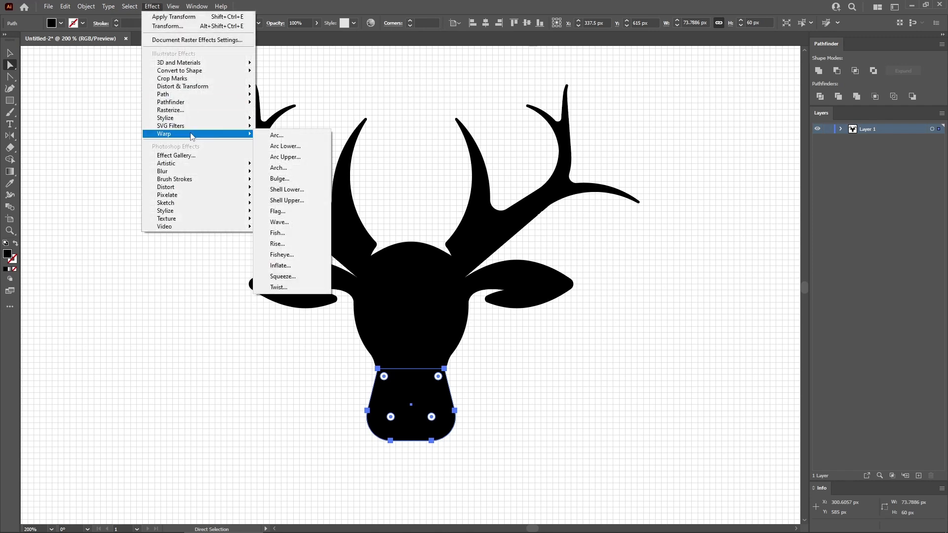
click(298, 178)
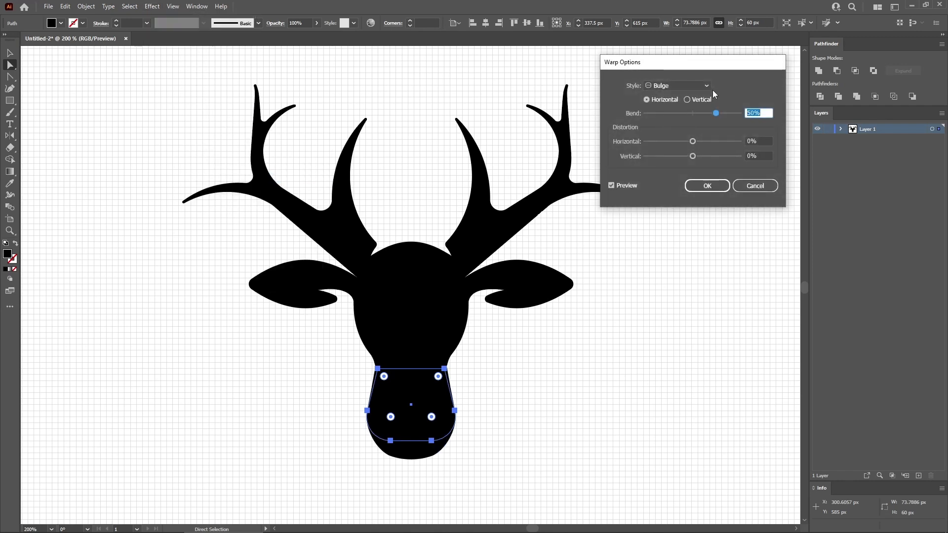
click(688, 99)
drag(716, 113, 678, 114)
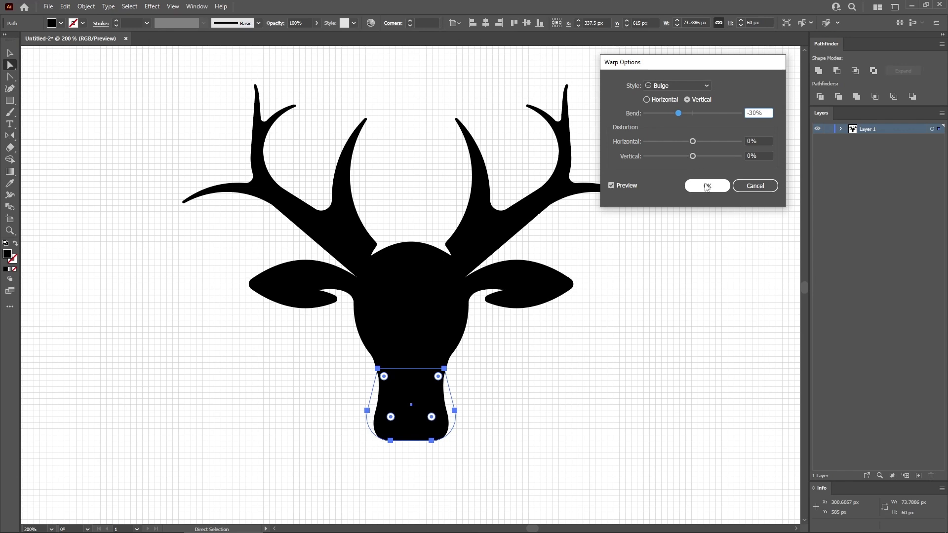
click(706, 186)
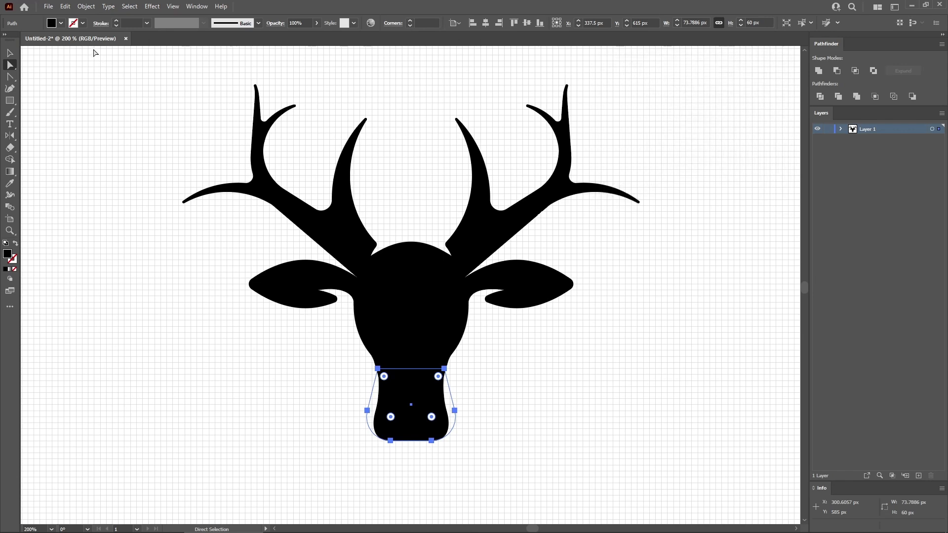
click(85, 8)
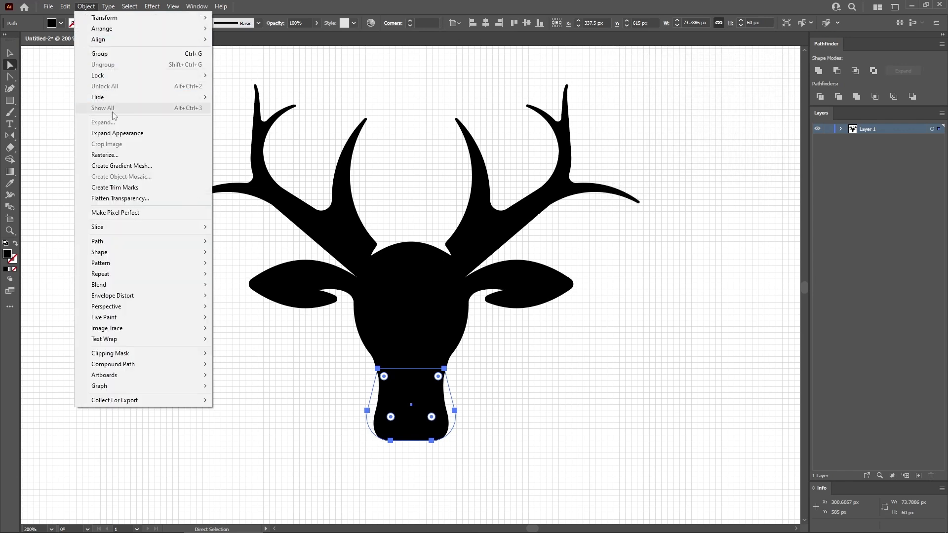
click(116, 134)
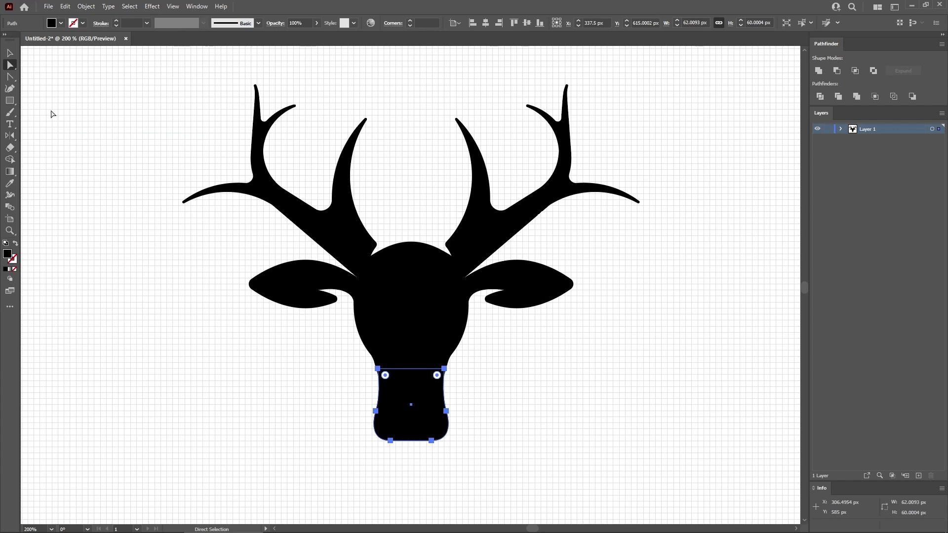
Copy the deer silhouette and paste the duplicate in front at the same position, with the sublayers of Layer 1 shown
click(10, 53)
click(408, 306)
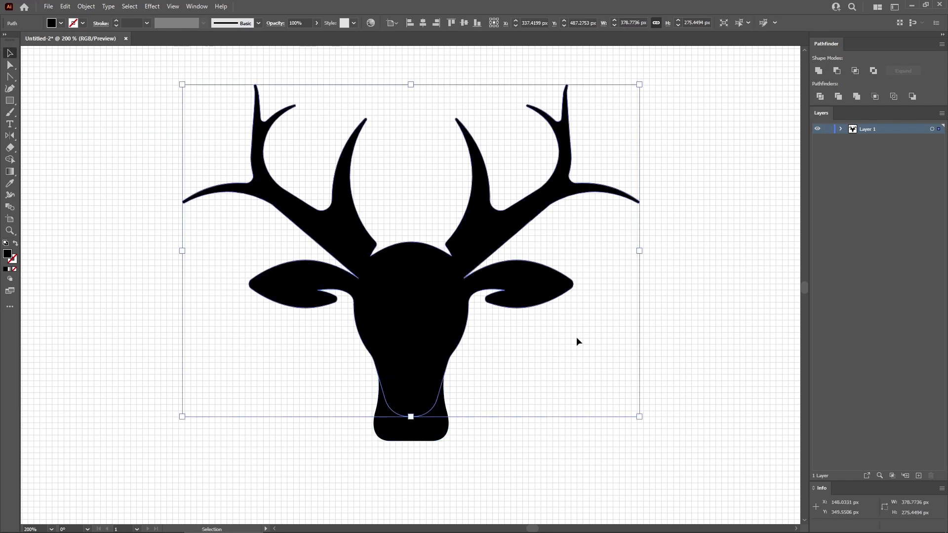
key(a)
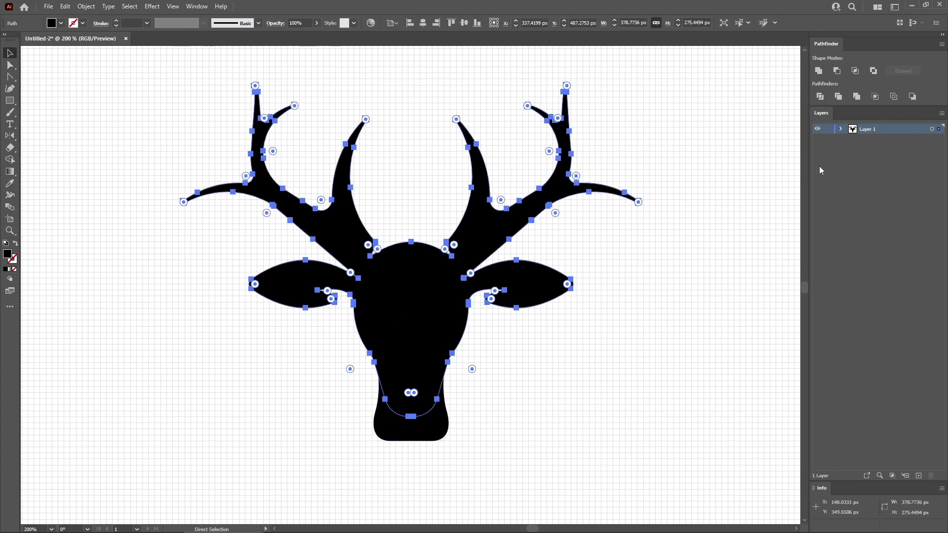
click(840, 129)
key(ctrl+c)
key(ctrl+f)
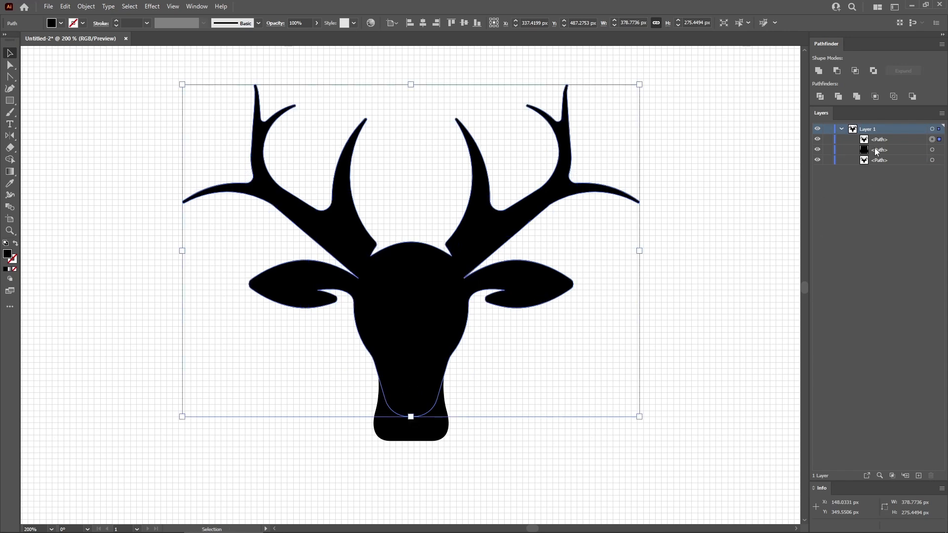
click(674, 307)
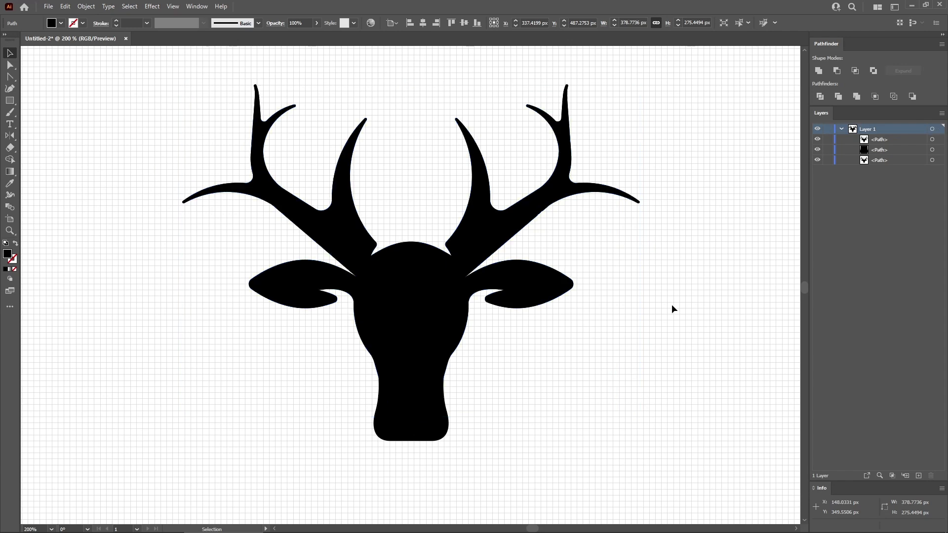
Move the front silhouette copy straight down 10 px and subtract it from the warped muzzle shape with Minus Front
click(429, 311)
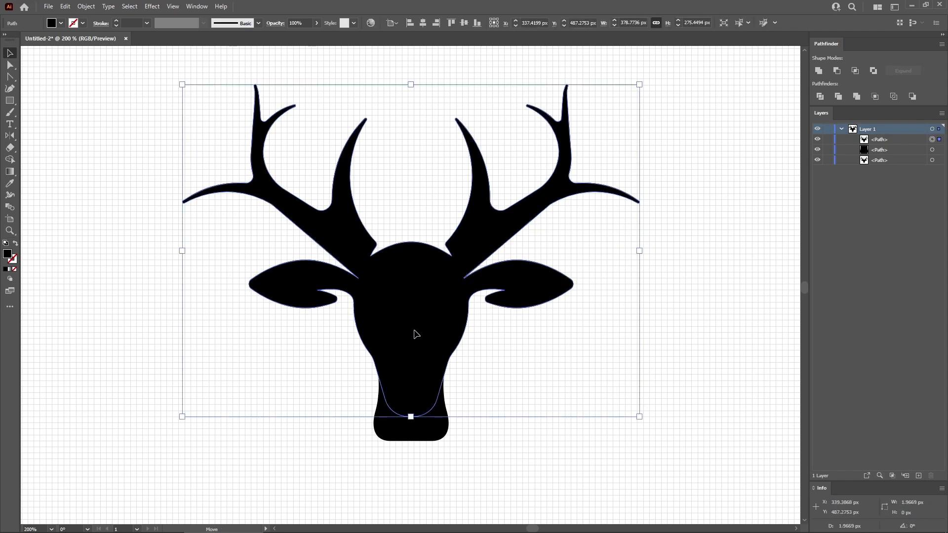
drag(414, 333, 416, 342)
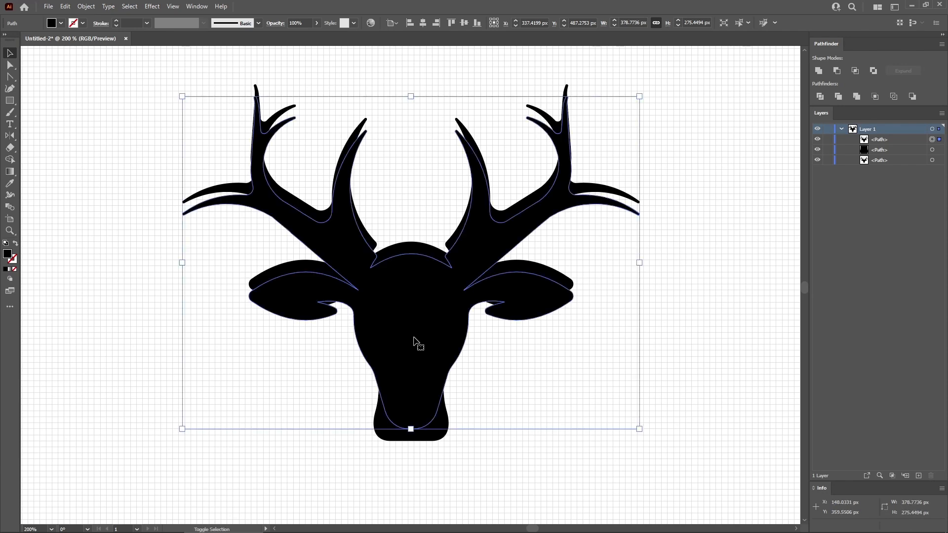
shift+click(435, 438)
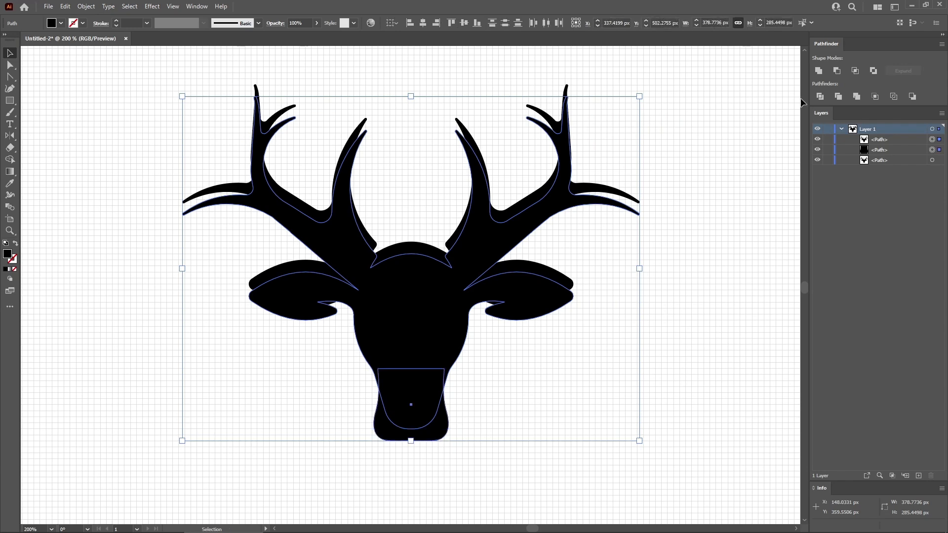
click(836, 70)
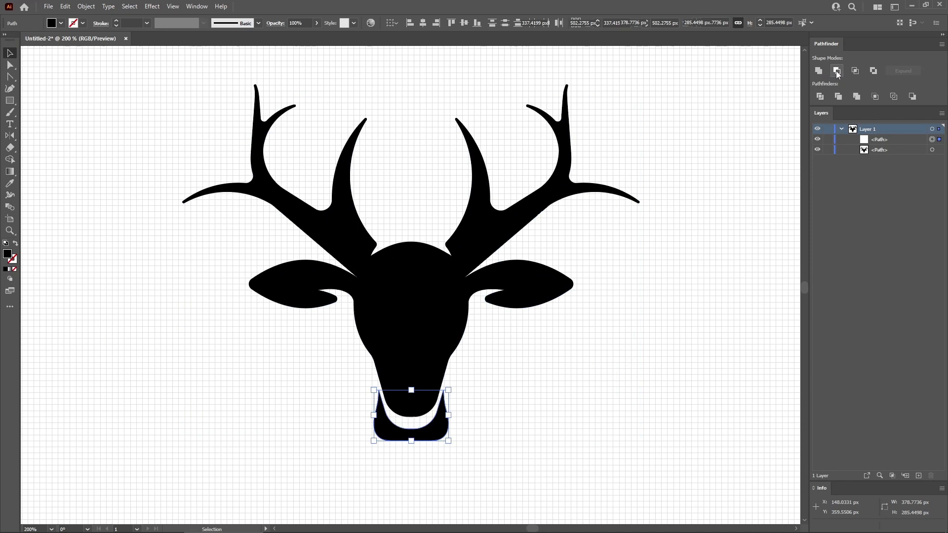
click(525, 449)
Combine the deer head silhouette and the muzzle piece into one compound path
drag(548, 459, 328, 208)
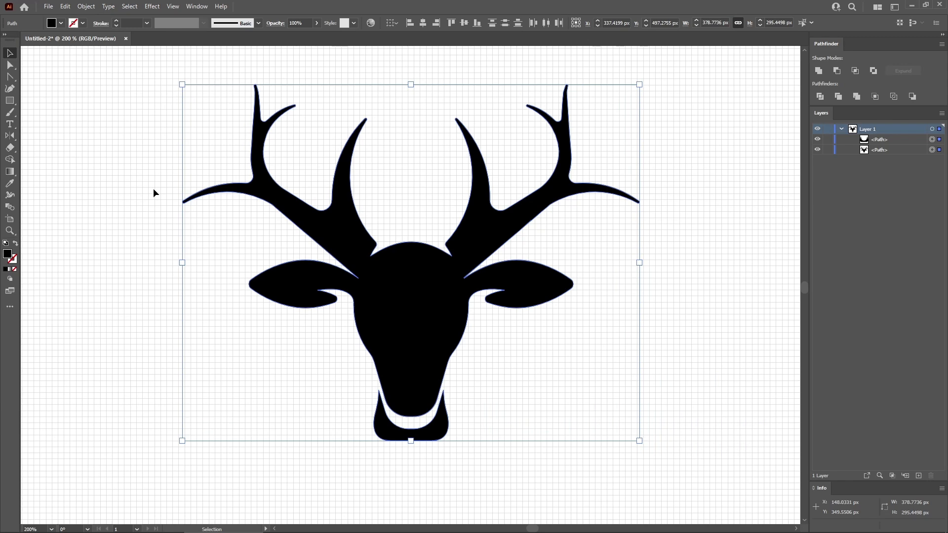
click(87, 6)
mouse_move(120, 368)
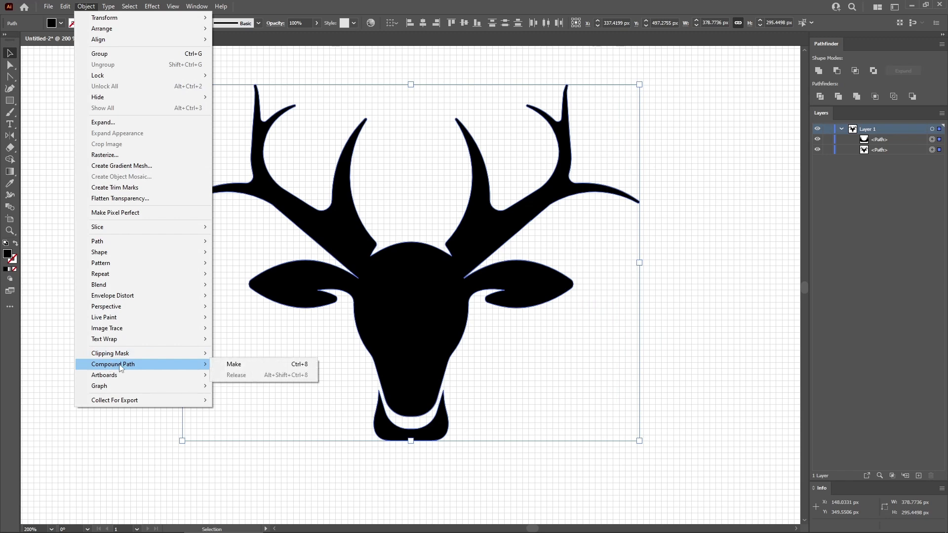
click(237, 364)
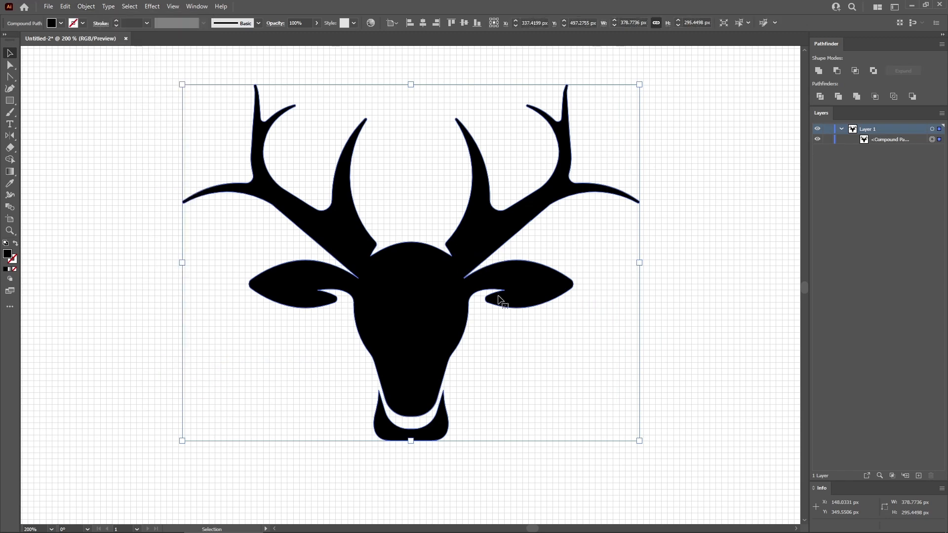
click(700, 279)
Center the deer compound path horizontally and vertically on the artboard
key(ctrl+0)
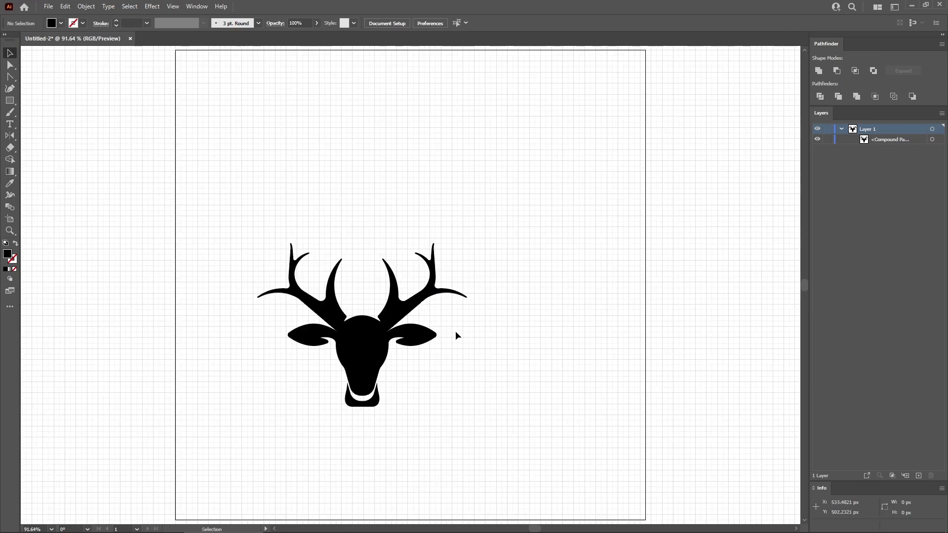
click(366, 341)
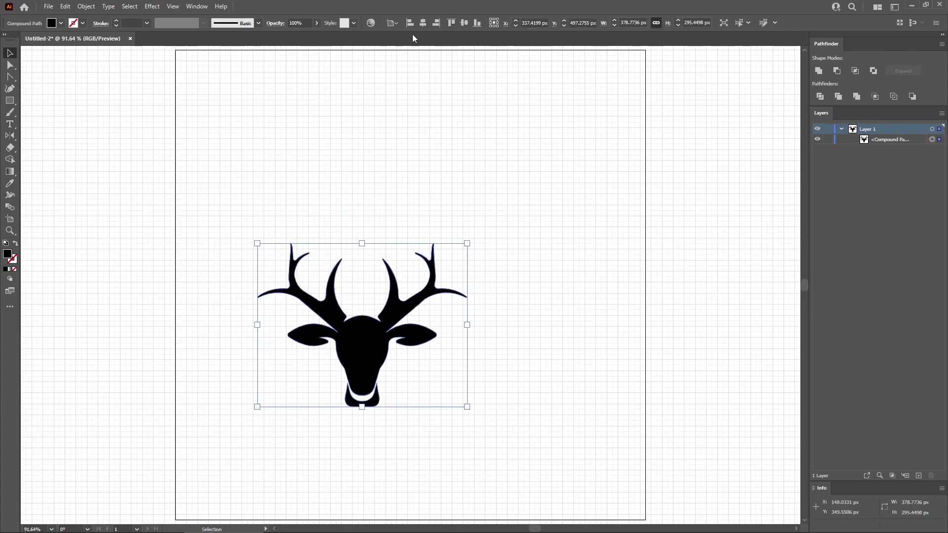
click(396, 23)
click(412, 54)
click(423, 23)
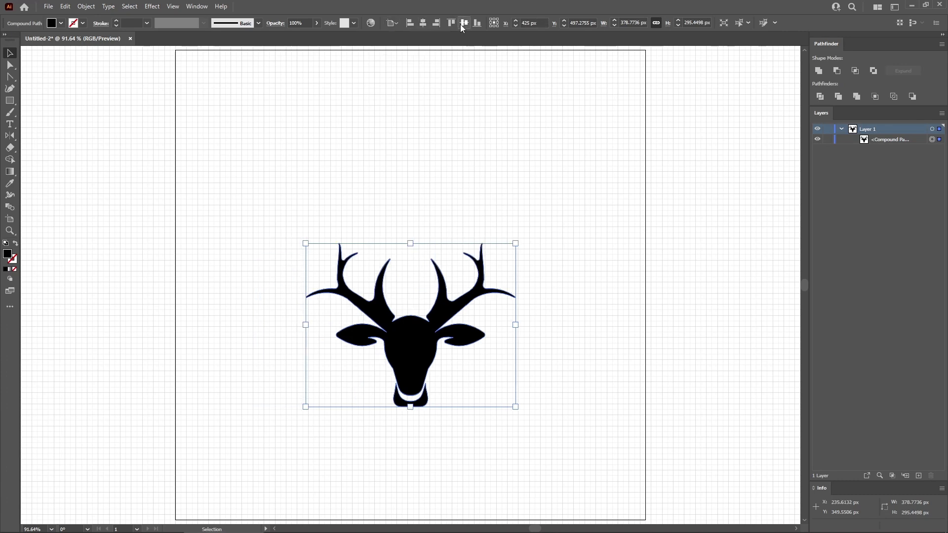
click(462, 24)
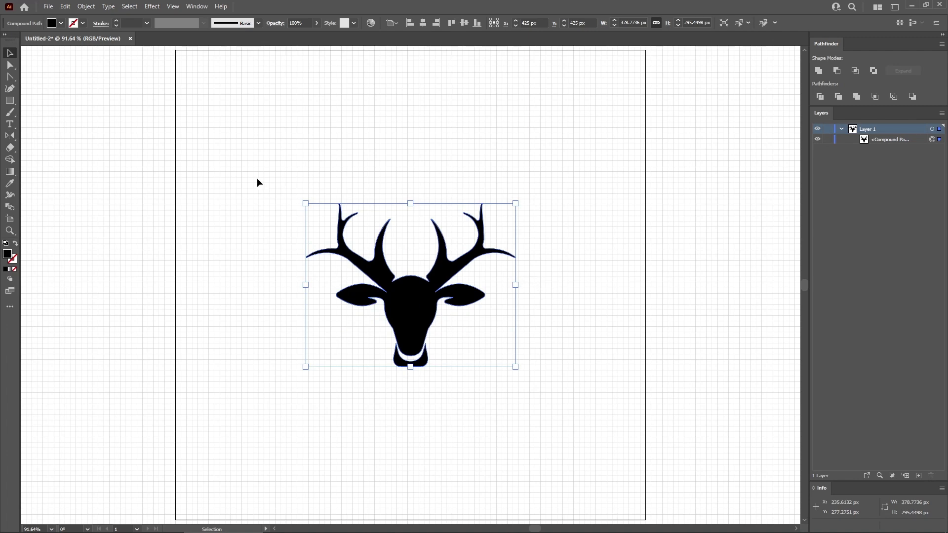
click(206, 159)
Create an 860 x 860 px rectangle for the background
click(10, 101)
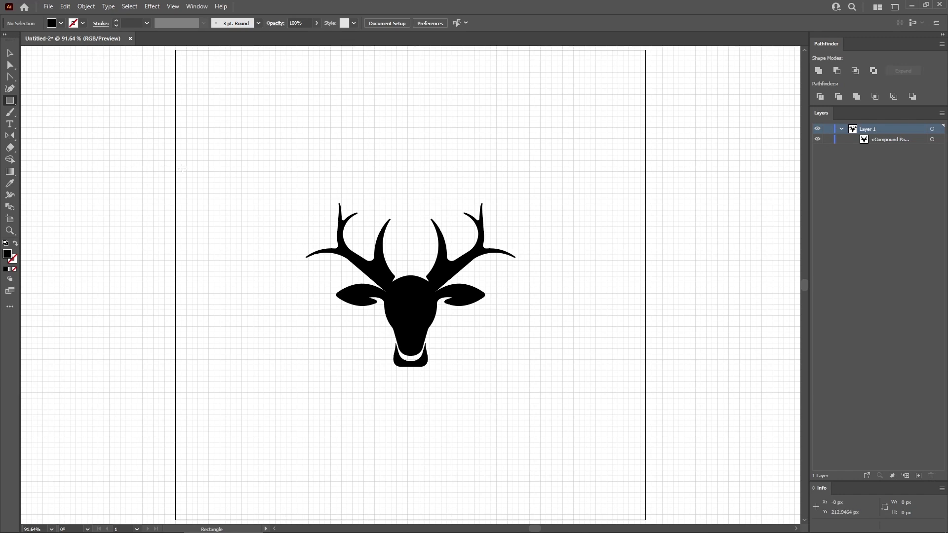
click(223, 164)
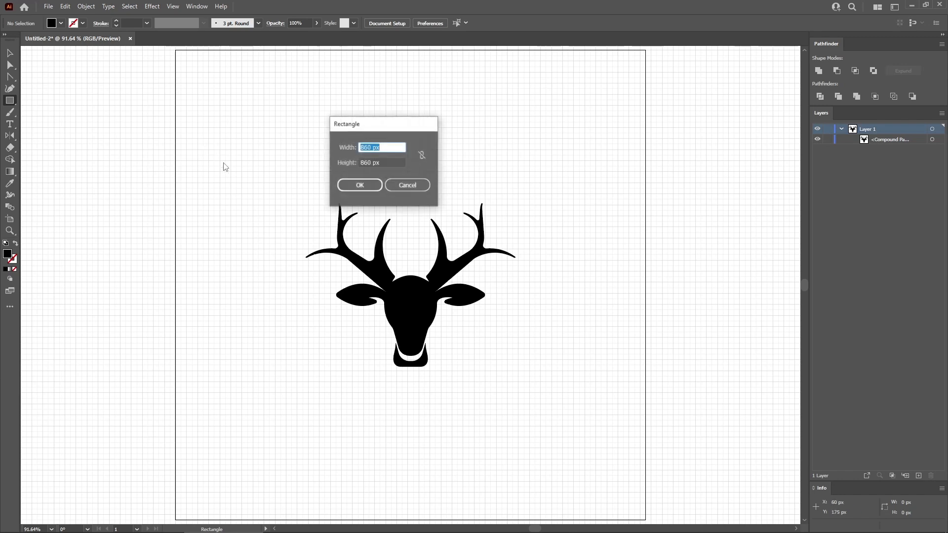
click(359, 185)
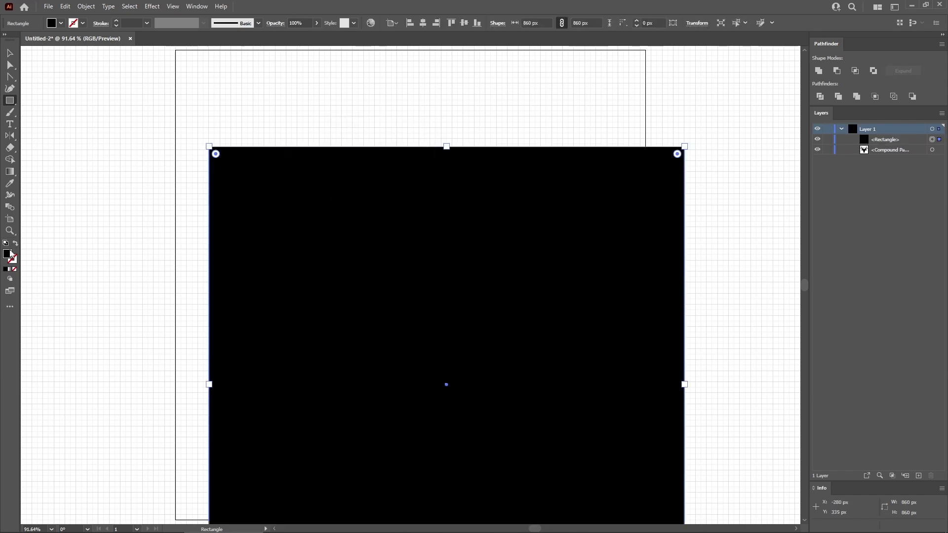
Fill the rectangle with dark green, R 2, G 48, B 42
double_click(11, 252)
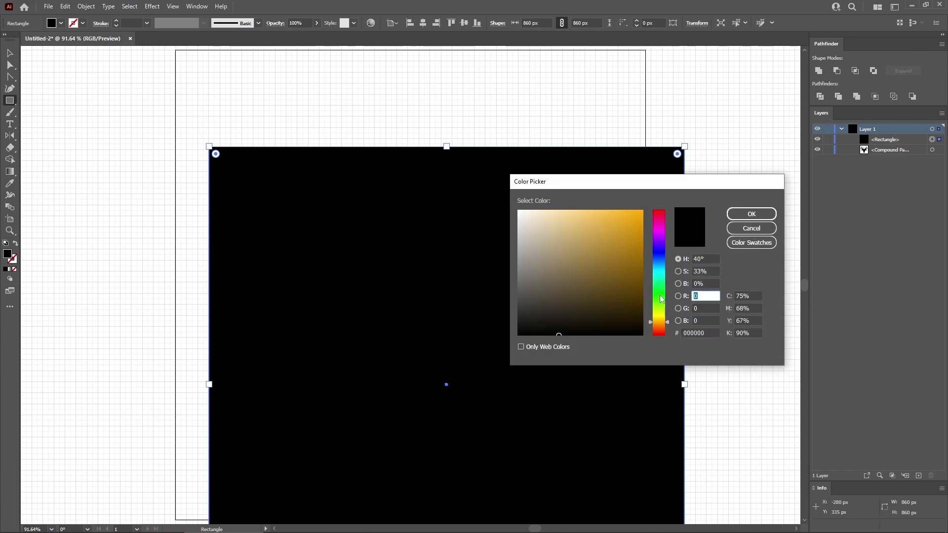
text(2)
key(Tab)
text(48)
key(Tab)
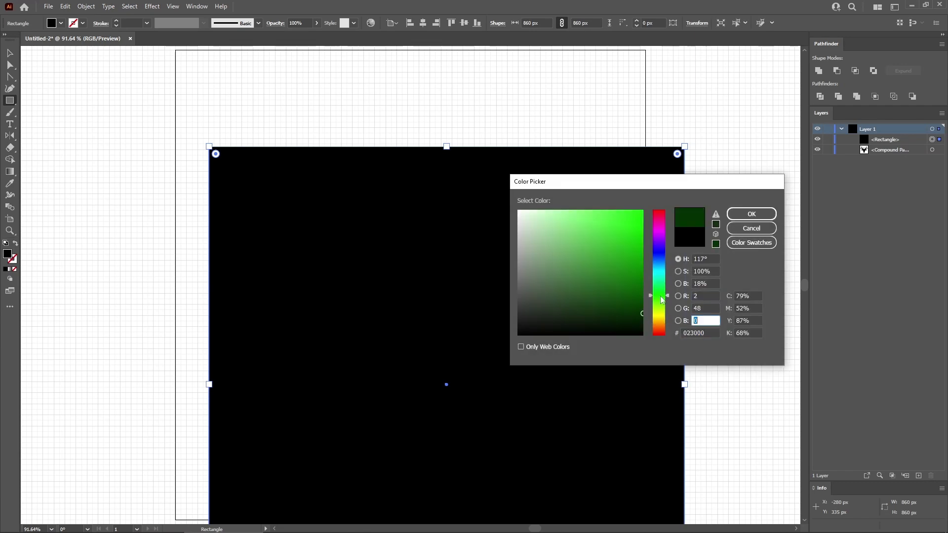
text(42)
click(751, 214)
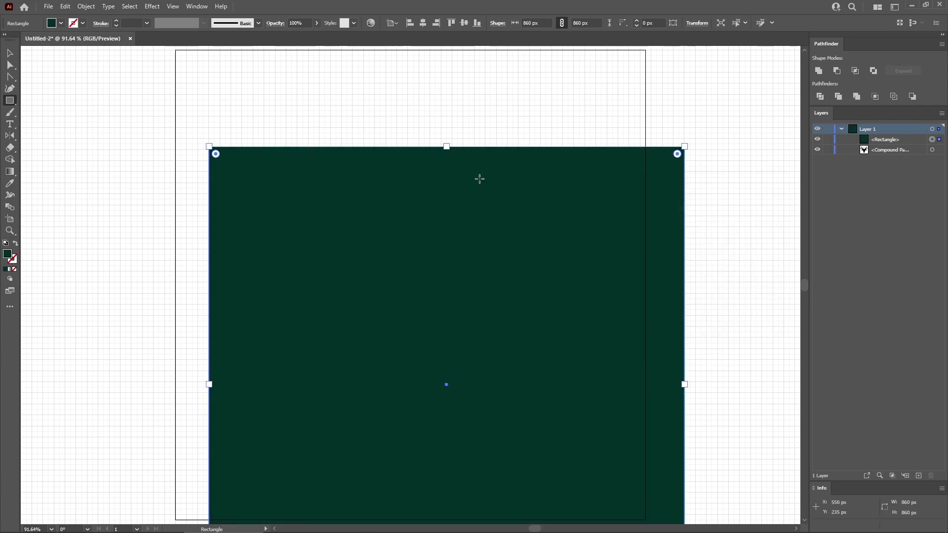
Center the green rectangle on the artboard and place it below the deer compound path in the layer order
click(423, 26)
click(463, 23)
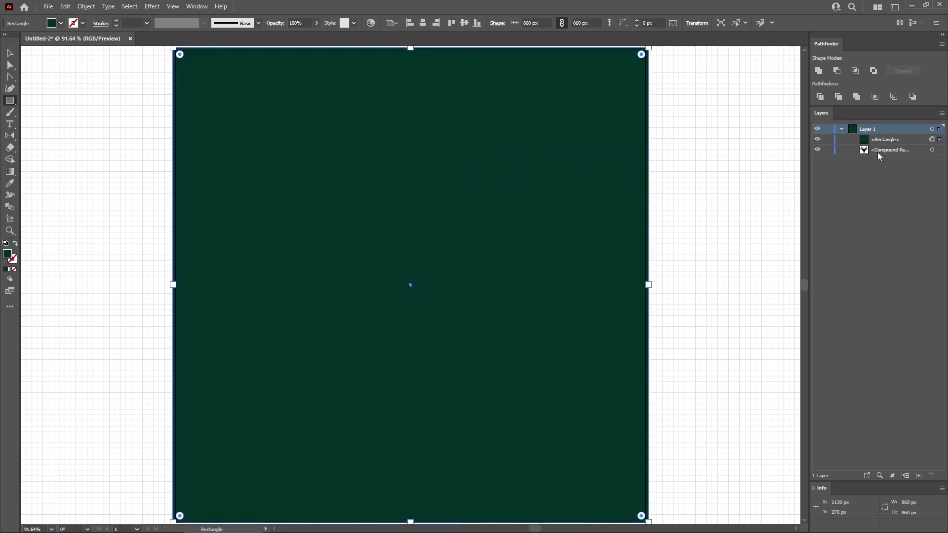
drag(891, 141, 915, 154)
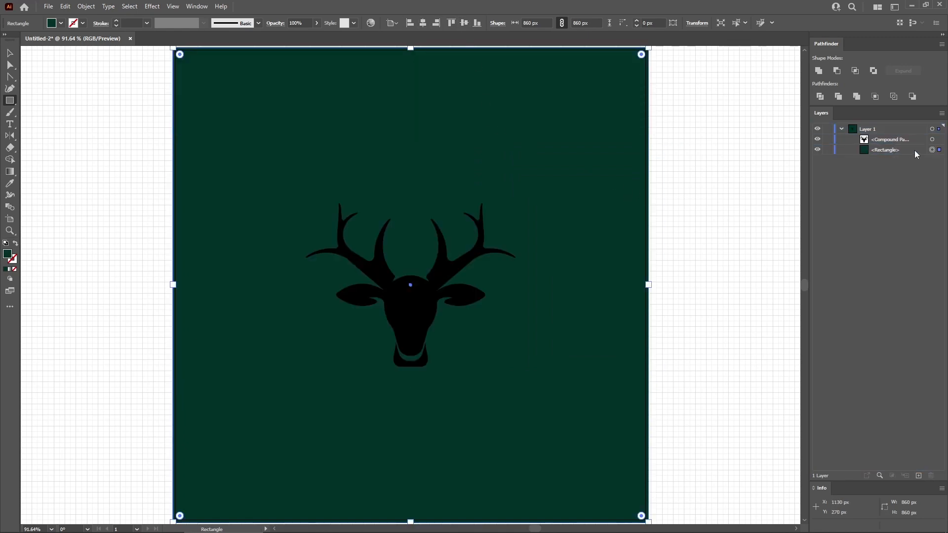
Fill the deer compound path with cream, R 253, G 227, B 168, and deselect it
click(932, 139)
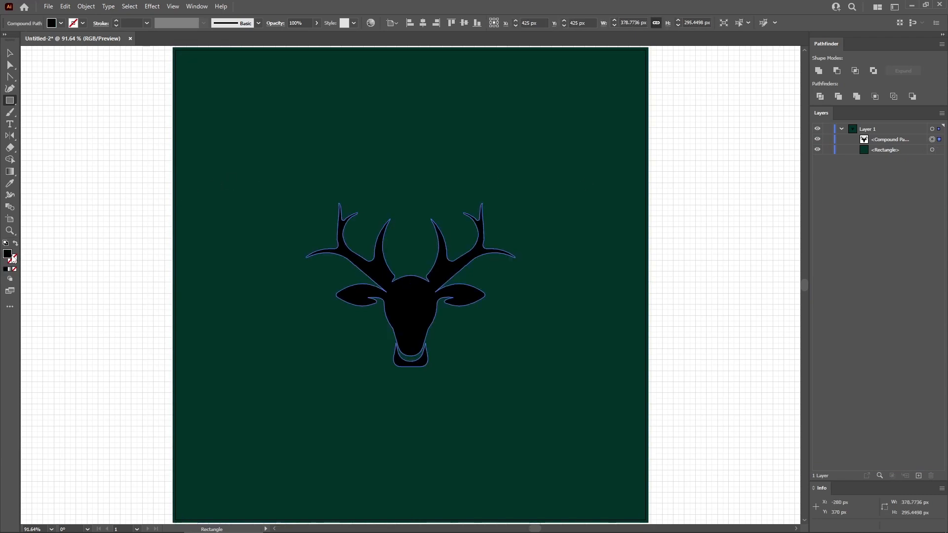
double_click(10, 255)
click(706, 296)
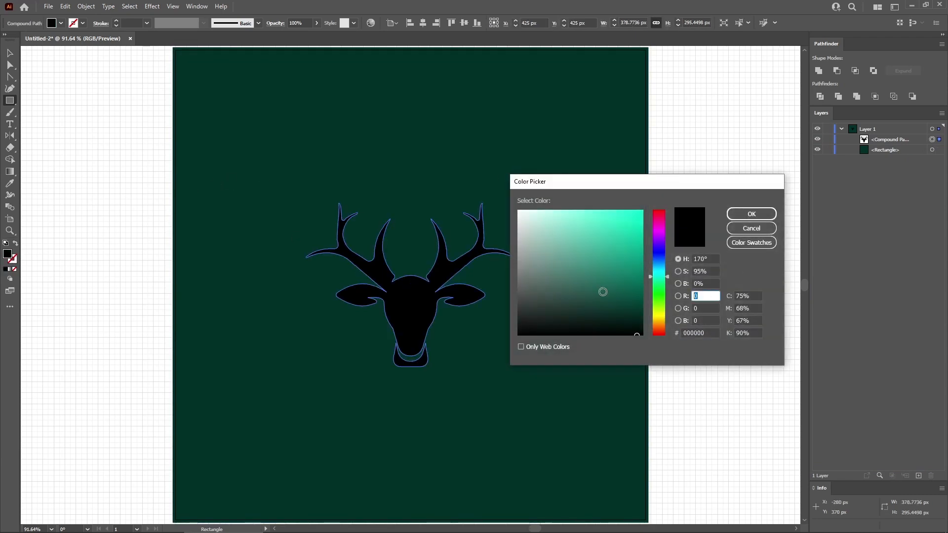
text(253)
key(Tab)
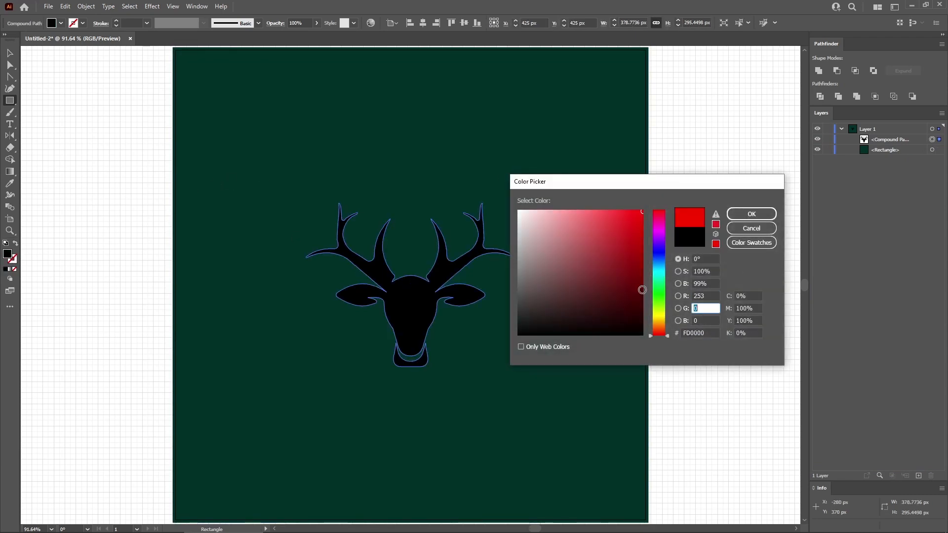
text(227)
key(Tab)
text(1)
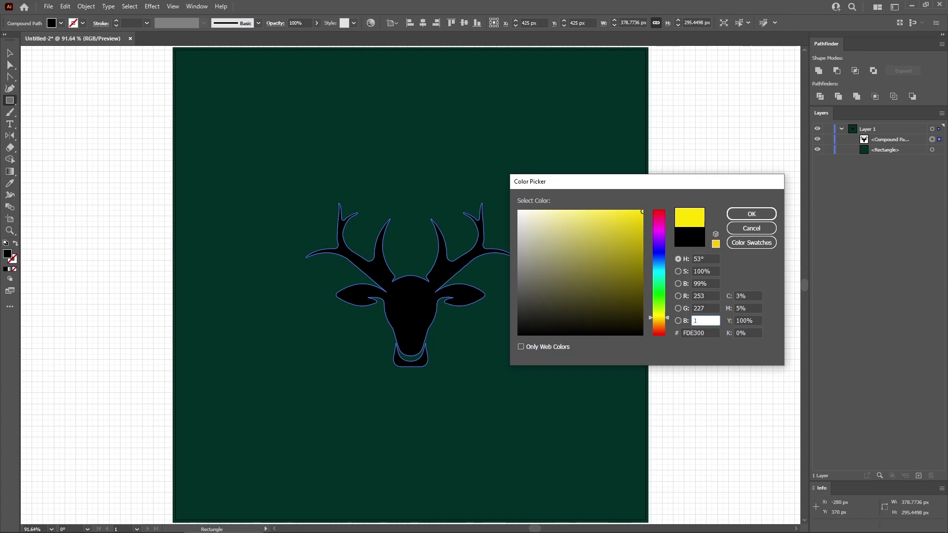
text(68)
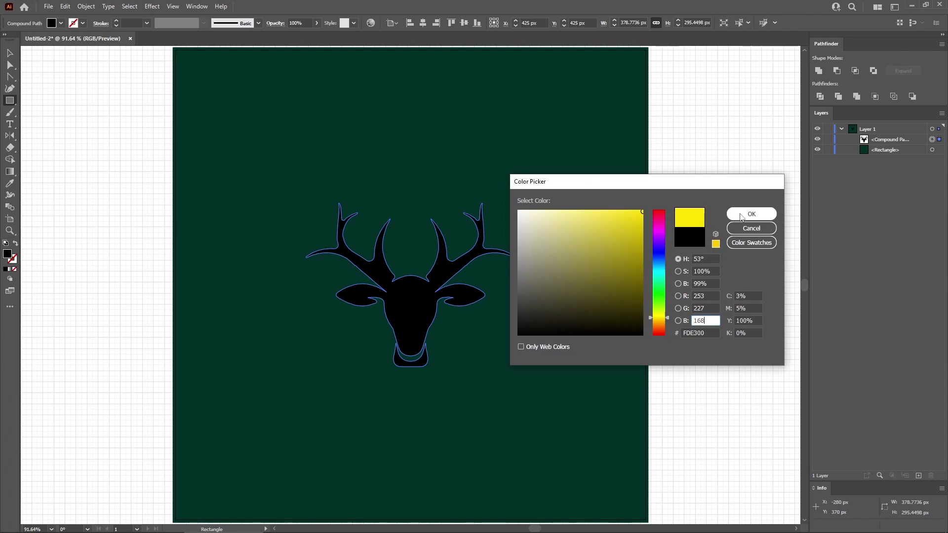
click(742, 217)
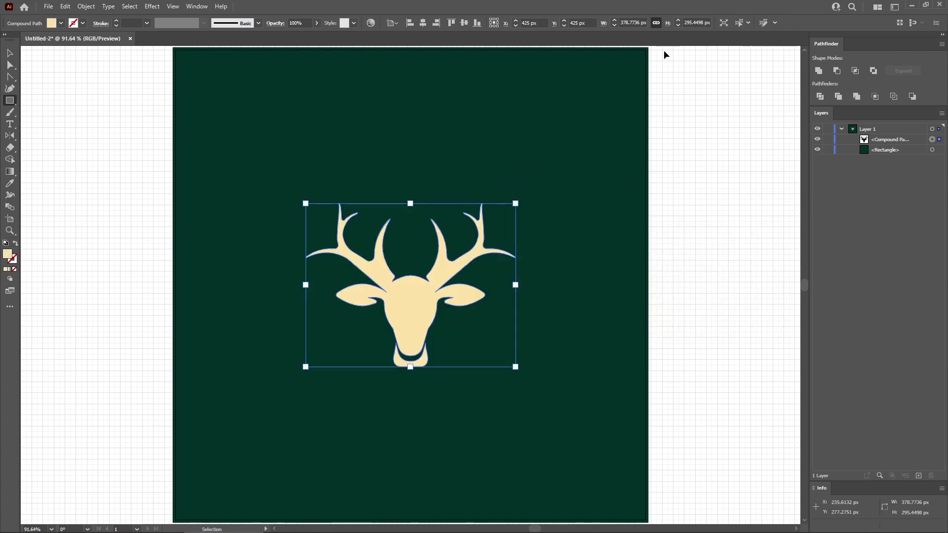
ctrl+click(663, 49)
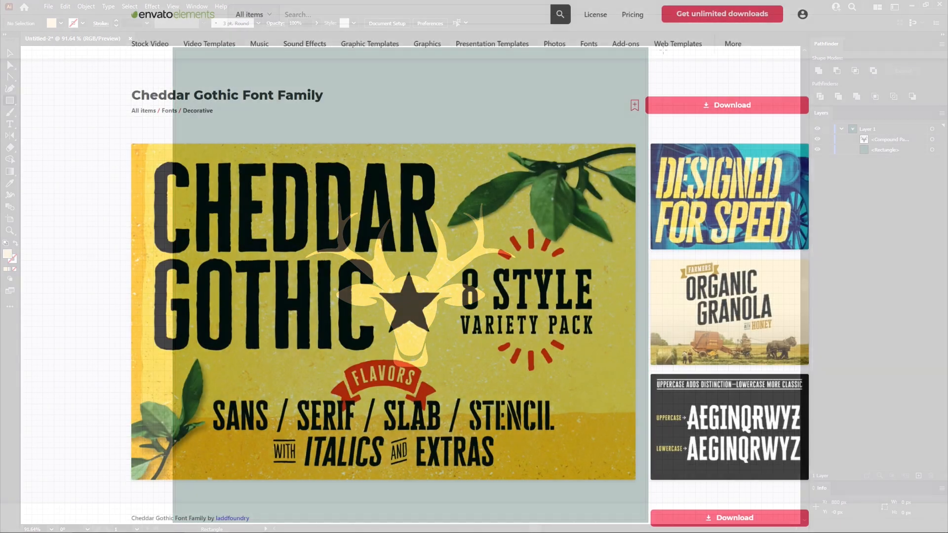